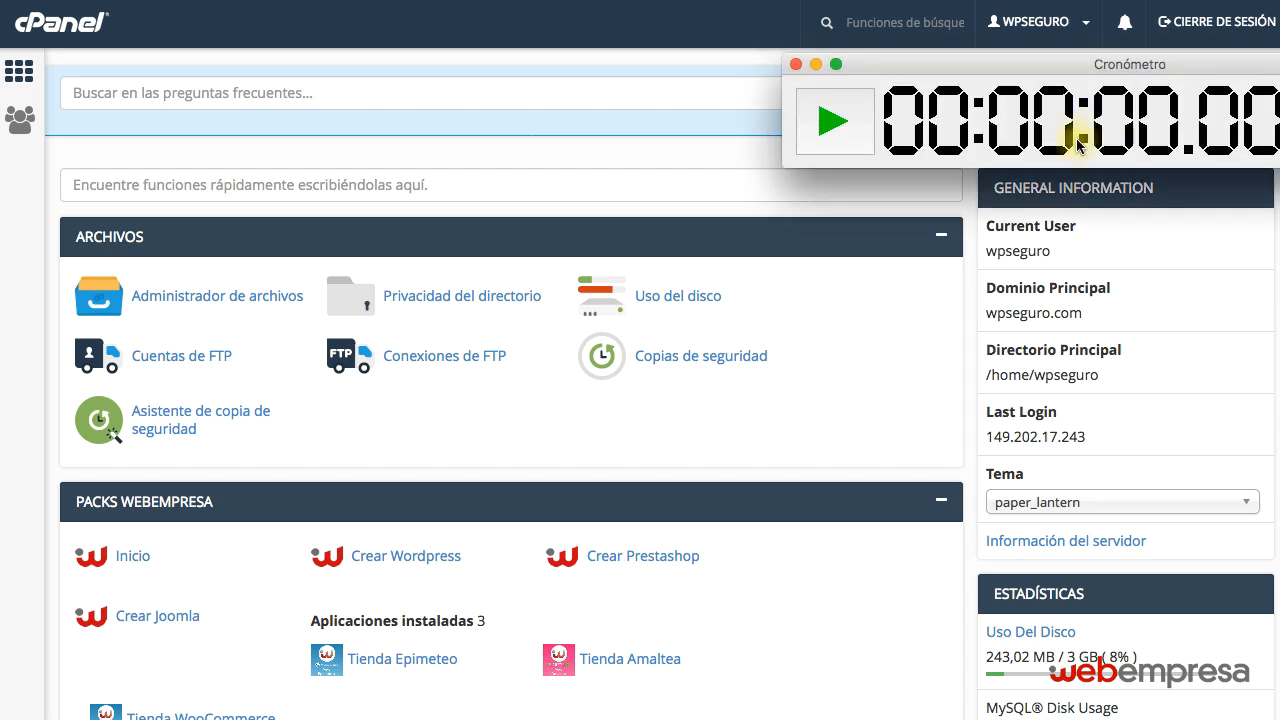
Reposition the stopwatch window and start timing.
drag(865, 62, 857, 61)
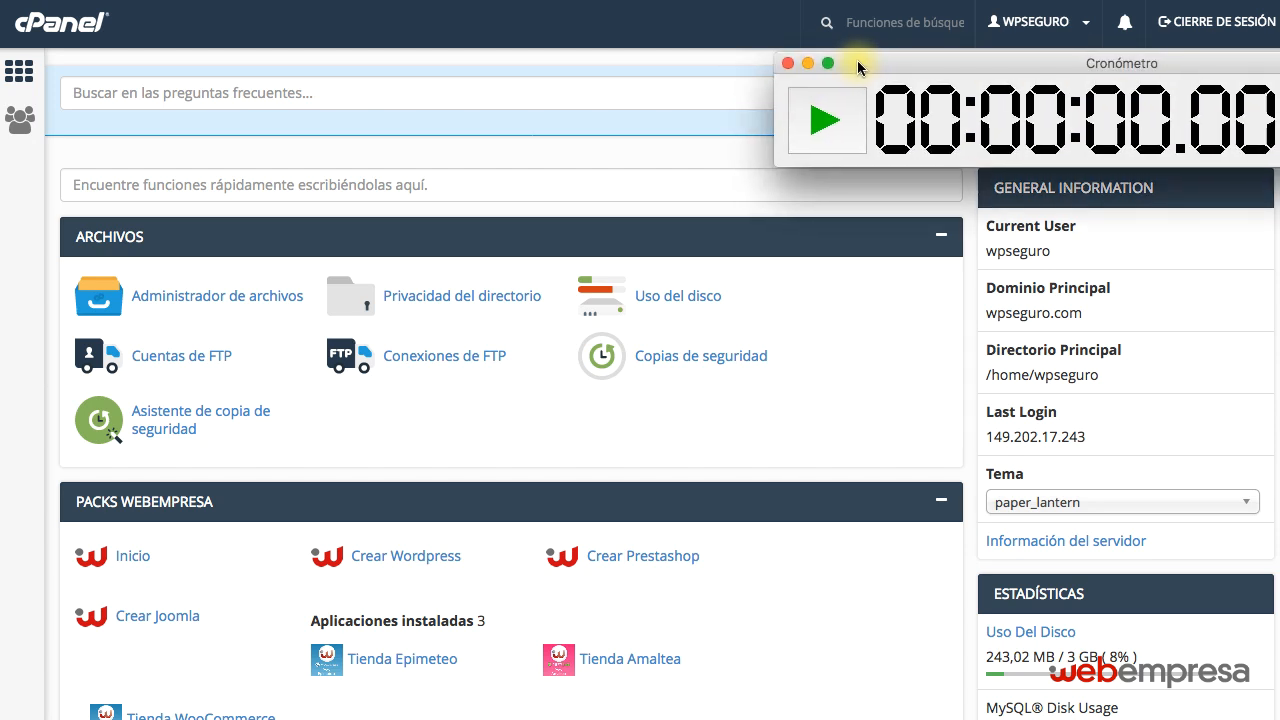
click(826, 120)
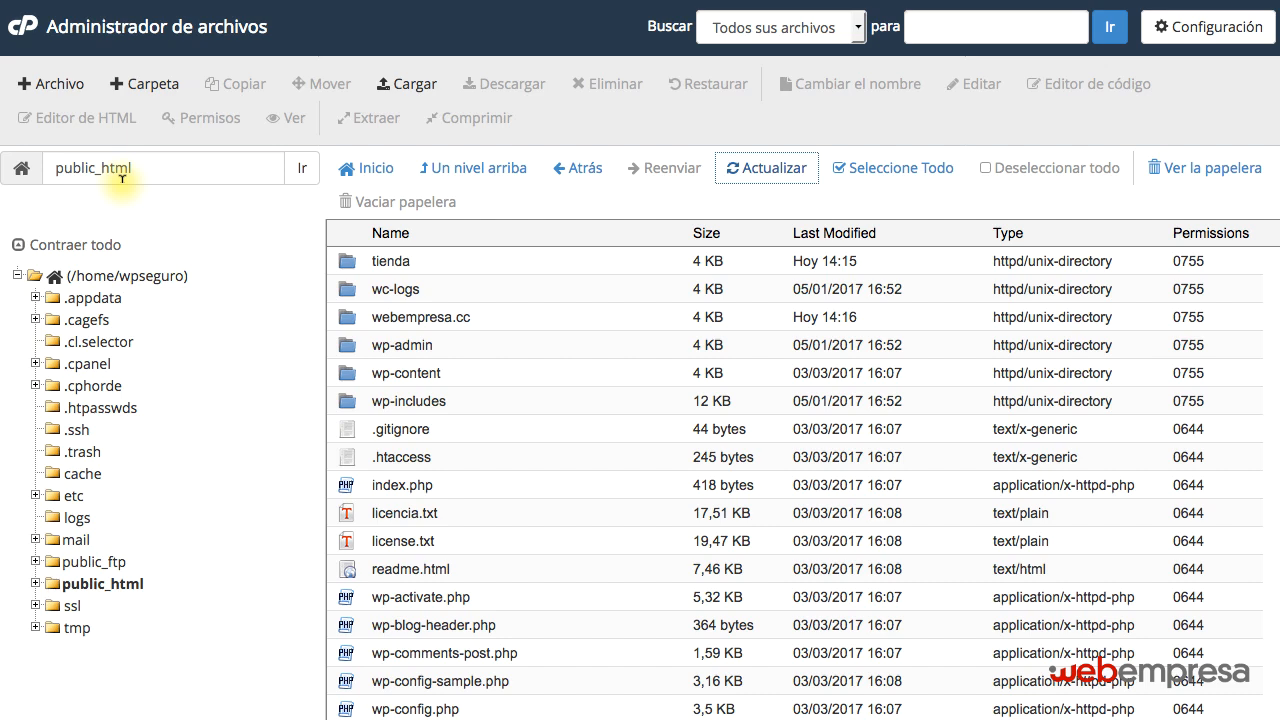
Examine the contents of the tienda and webempresa.cc folders, then the file list of public_html itself.
double_click(451, 261)
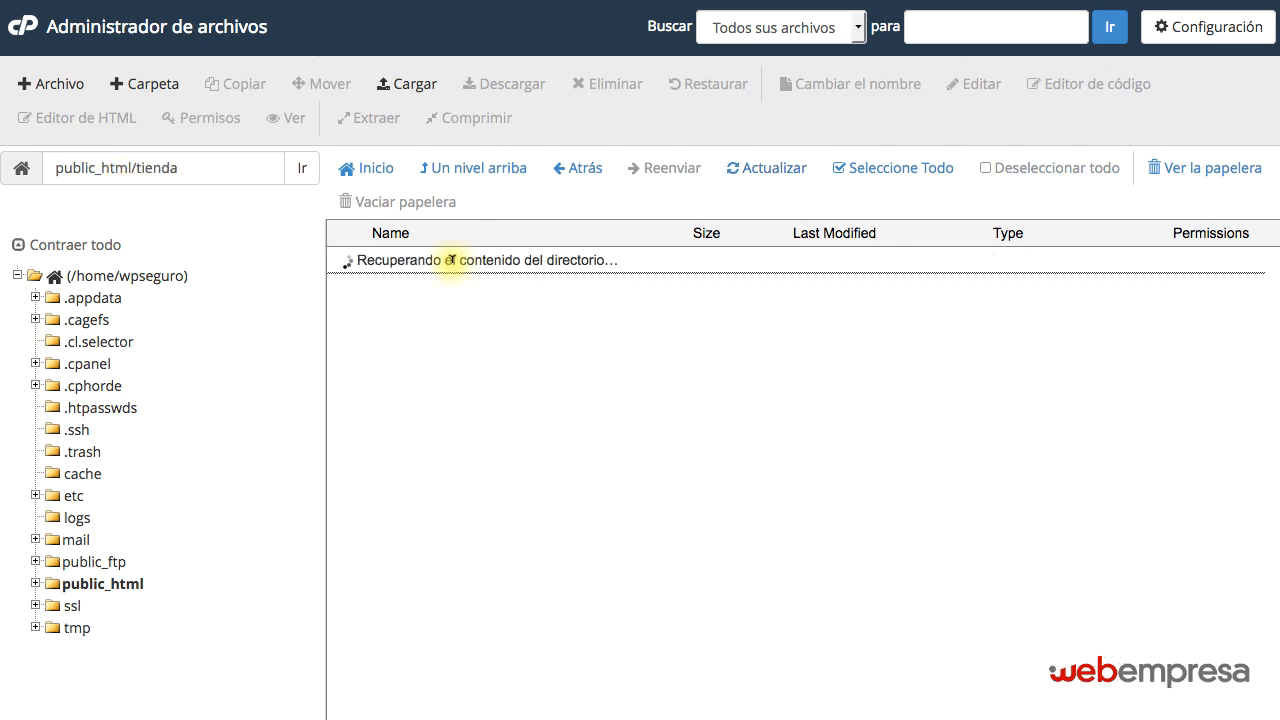
click(463, 168)
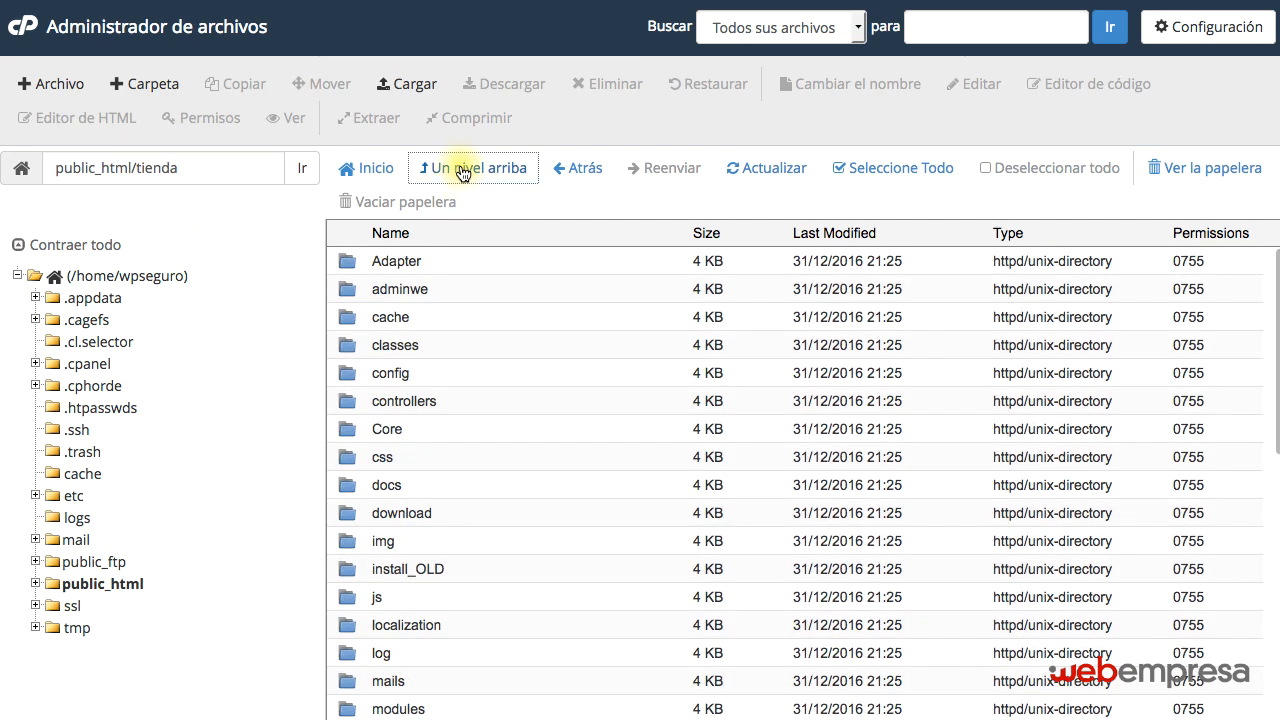
double_click(490, 316)
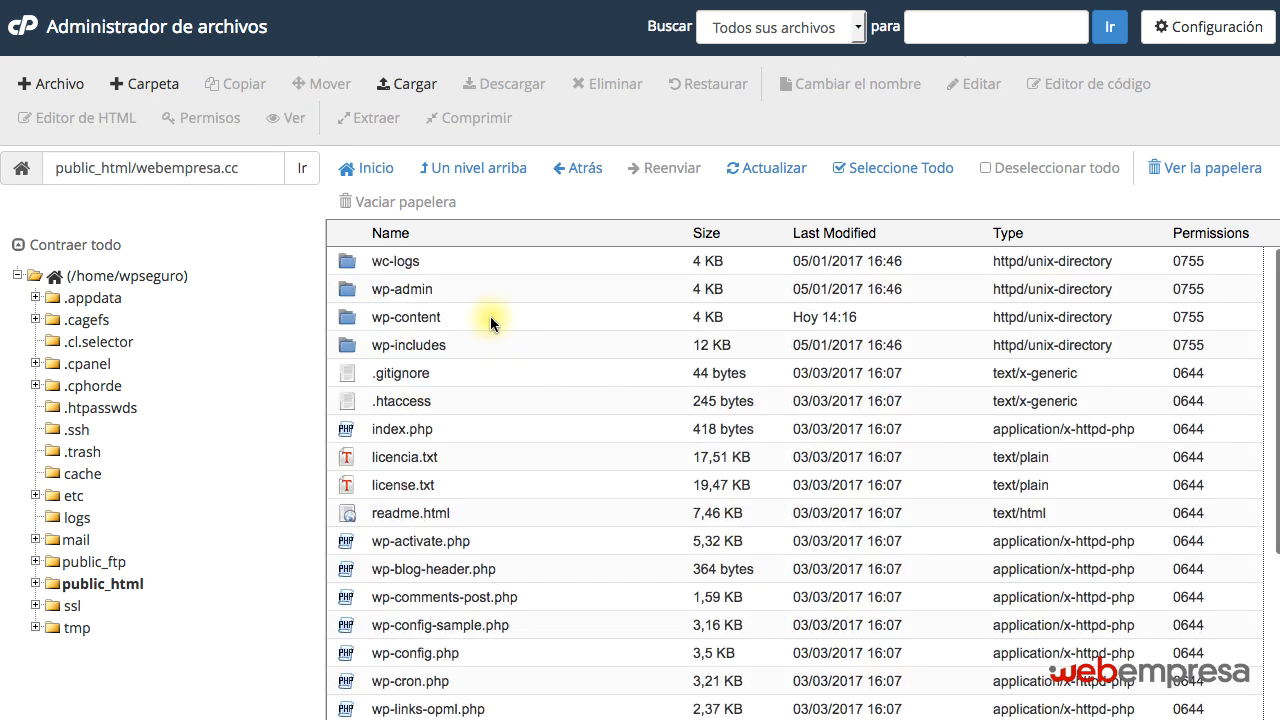
scroll(490, 316, down, 5)
scroll(490, 316, up, 5)
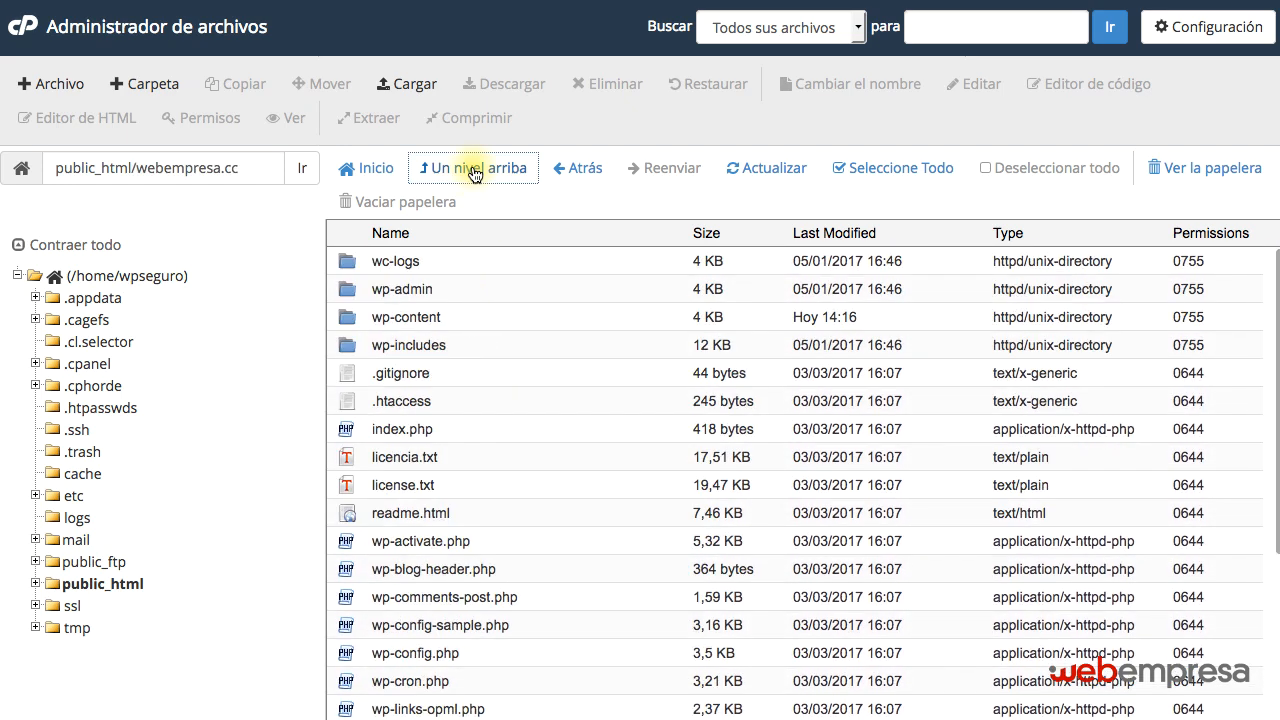
click(470, 168)
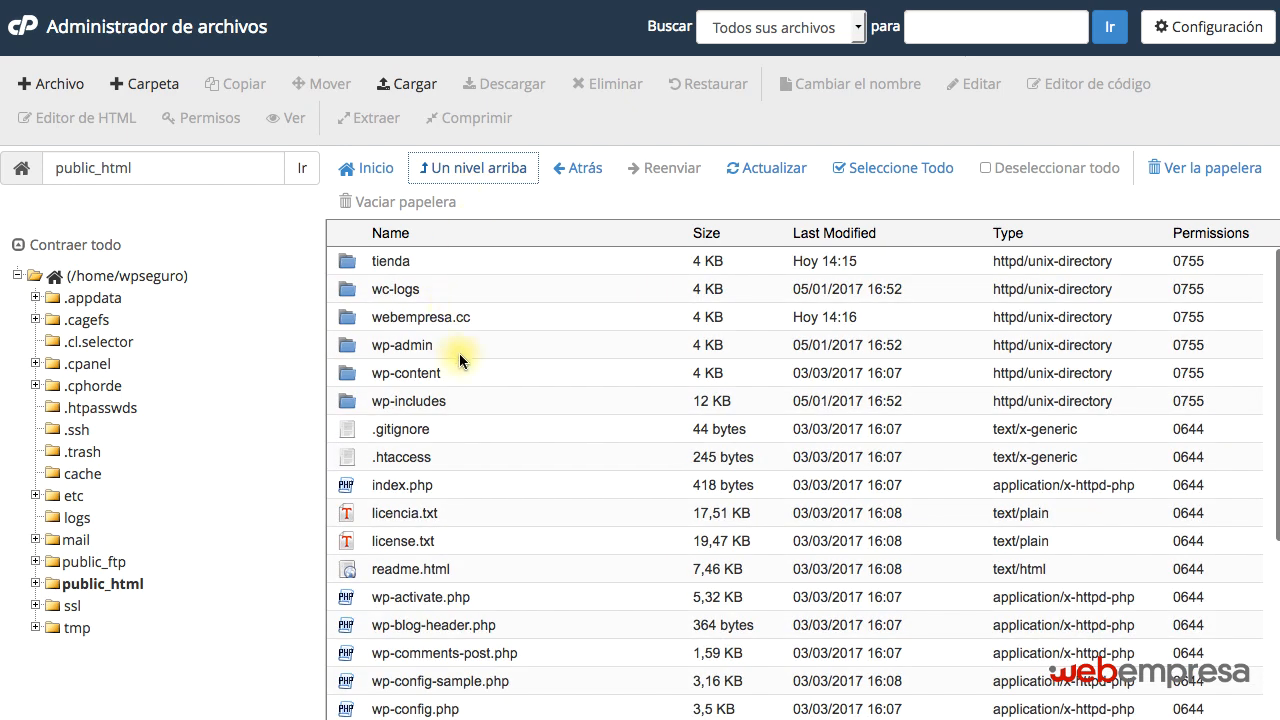
scroll(458, 354, down, 5)
scroll(502, 595, up, 5)
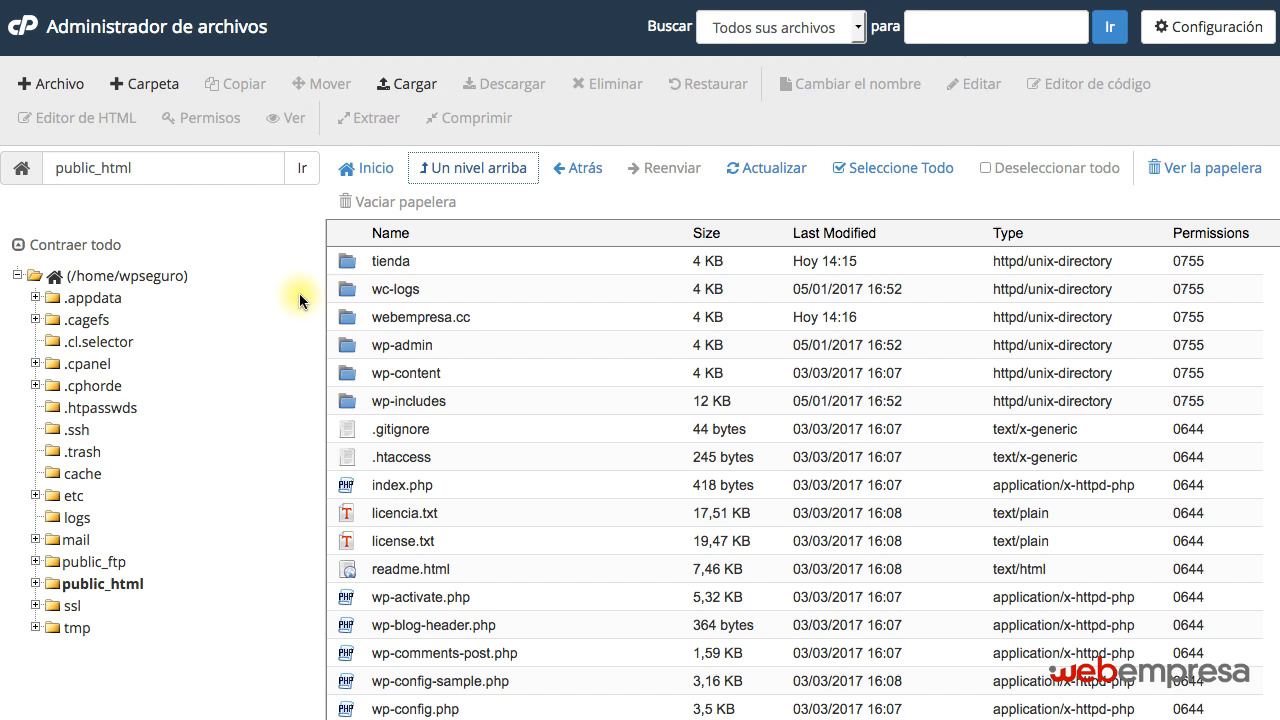
Create a folder named clon inside public_html, check its contents and return to public_html.
click(146, 86)
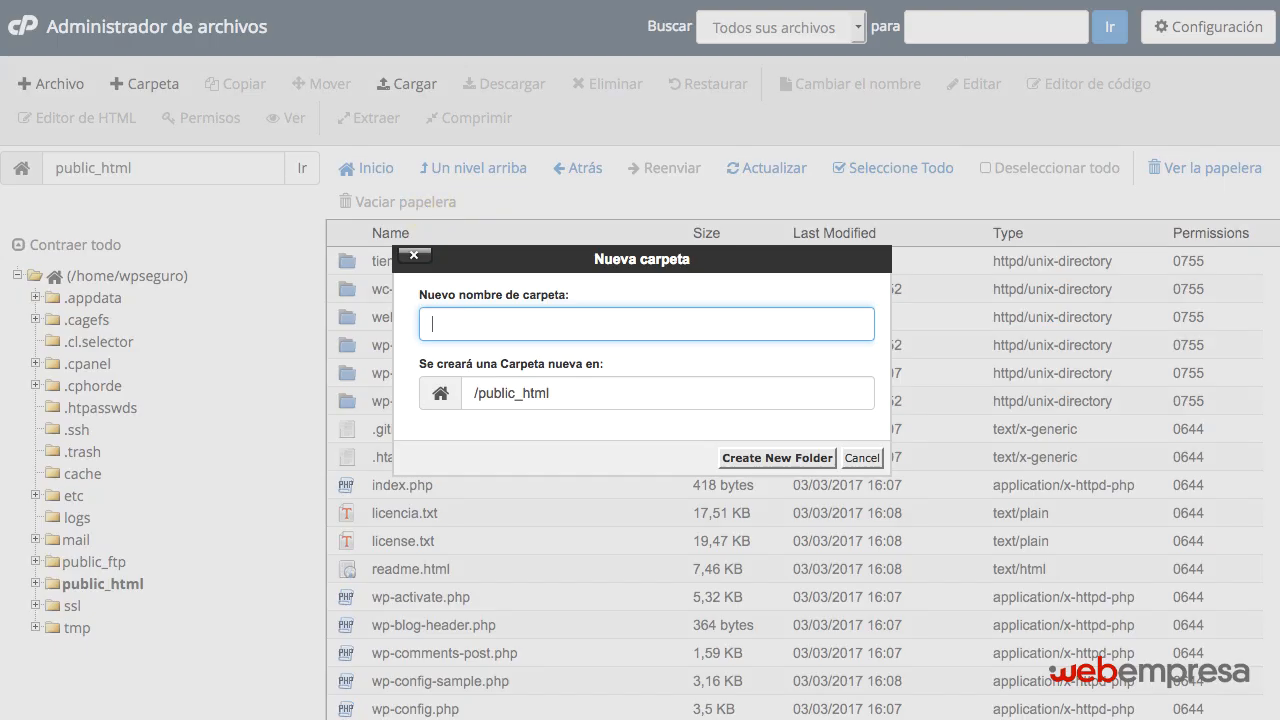
text(clon)
key(Return)
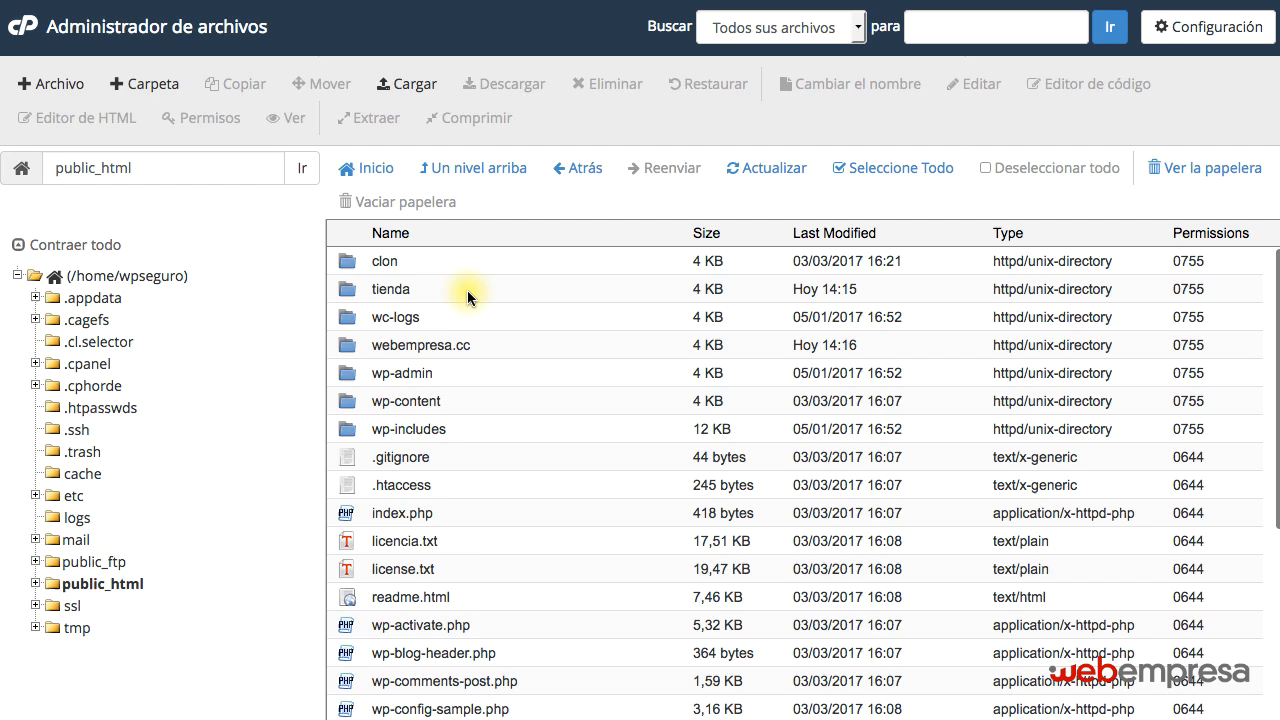
double_click(423, 262)
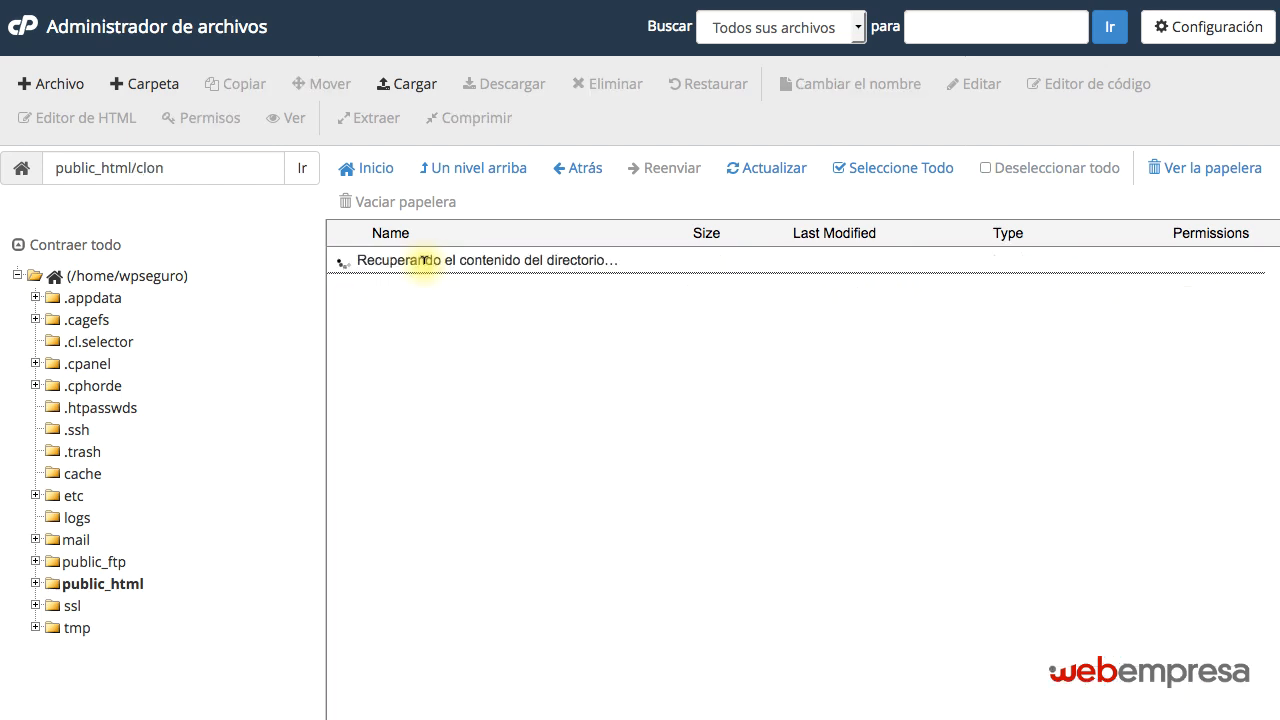
click(467, 169)
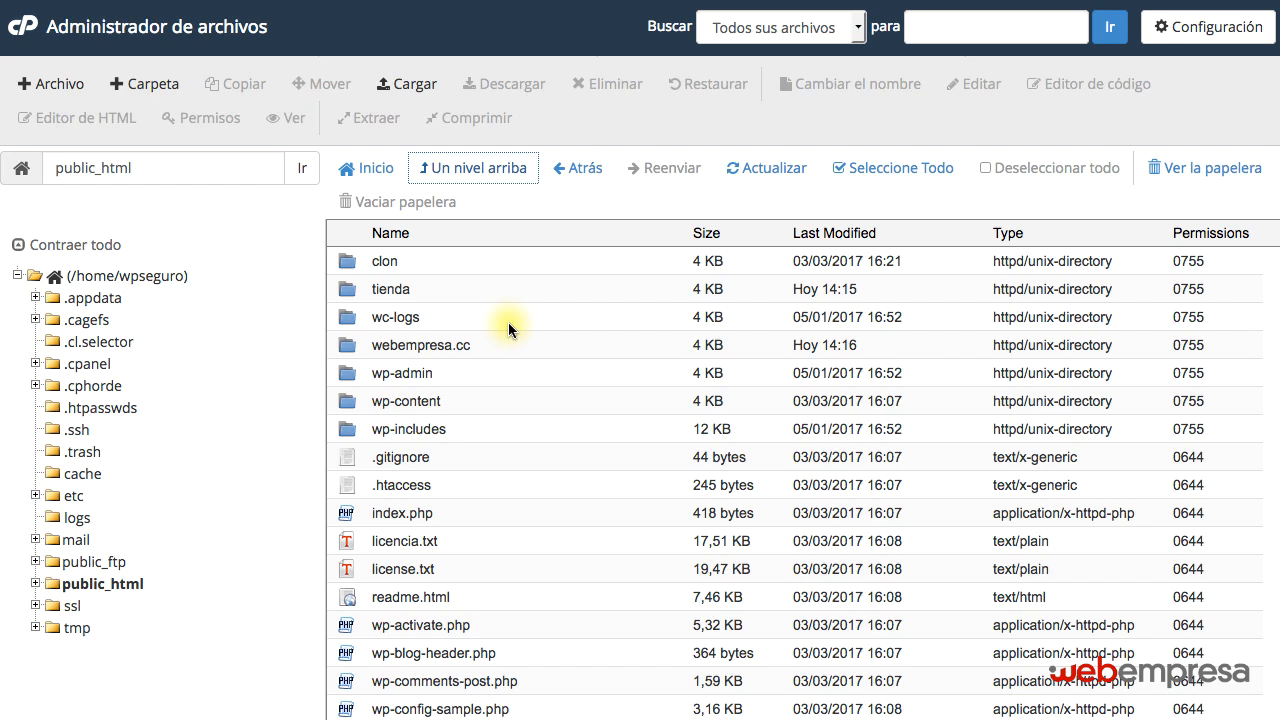
Open public_html's wp-config.php in the code editor and highlight the part of the DB_NAME value after the prefix.
scroll(497, 401, down, 5)
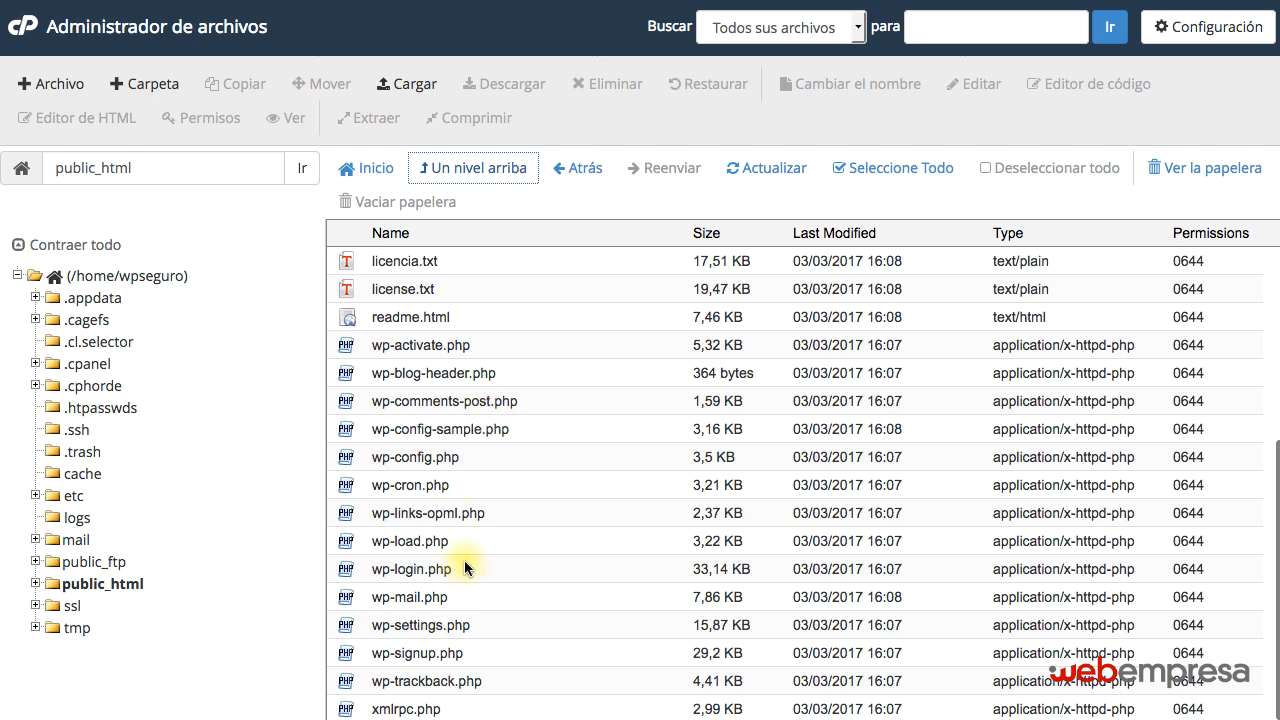
click(474, 466)
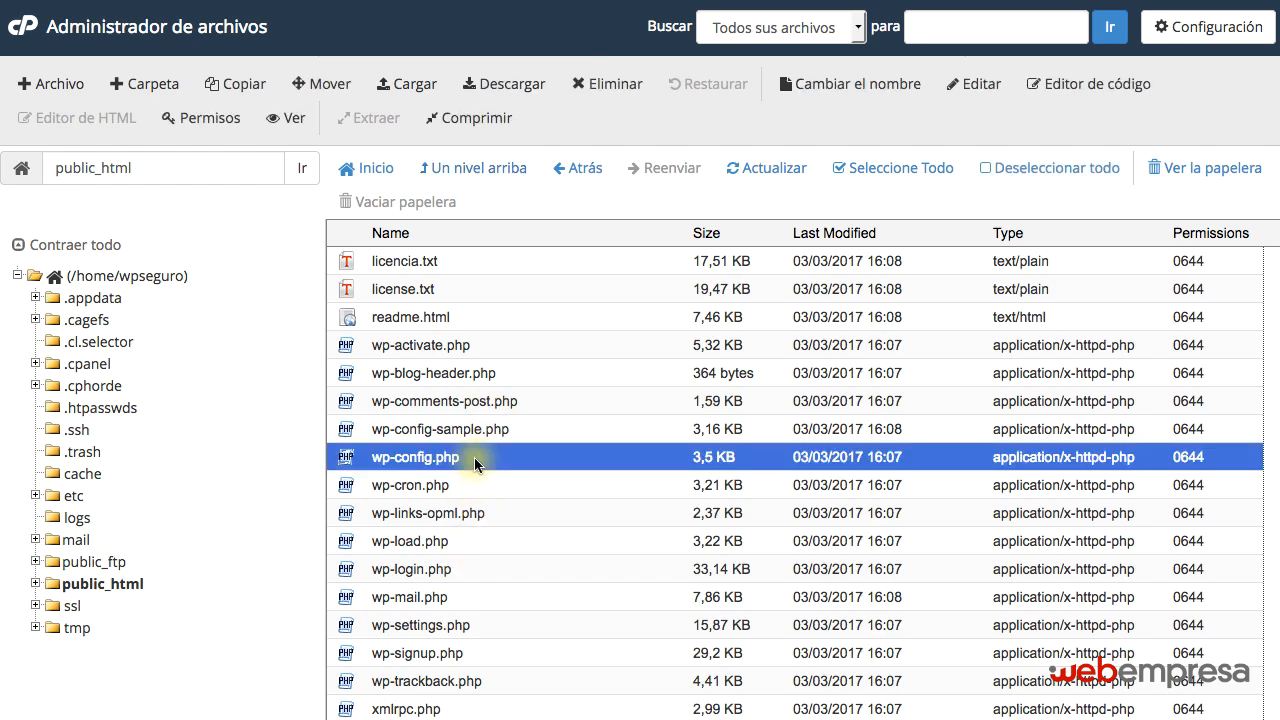
right_click(476, 464)
click(527, 514)
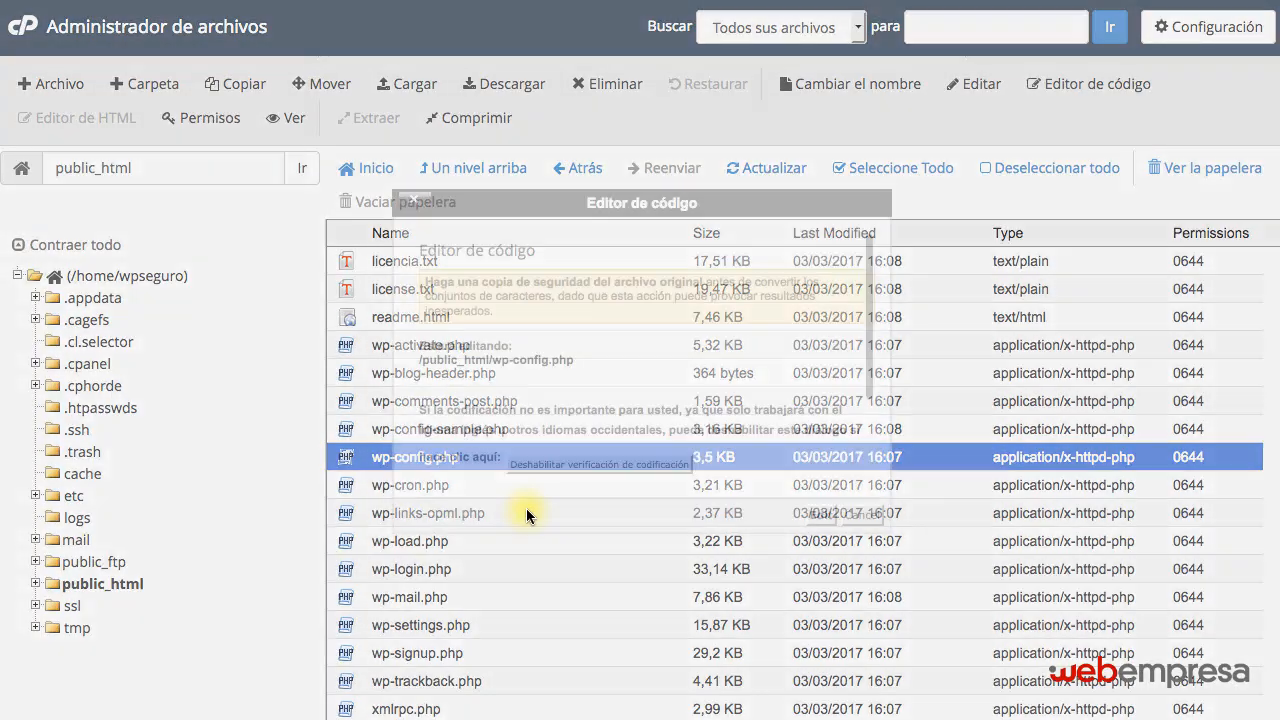
click(822, 515)
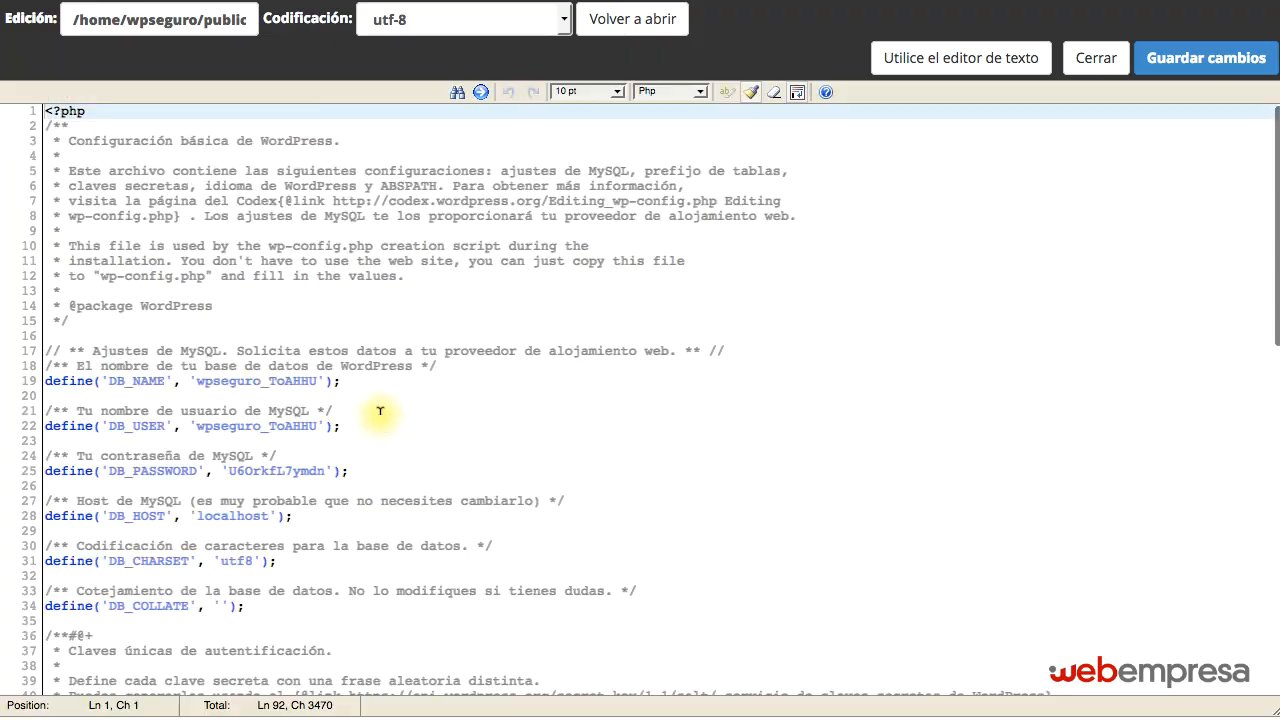
drag(268, 381, 317, 381)
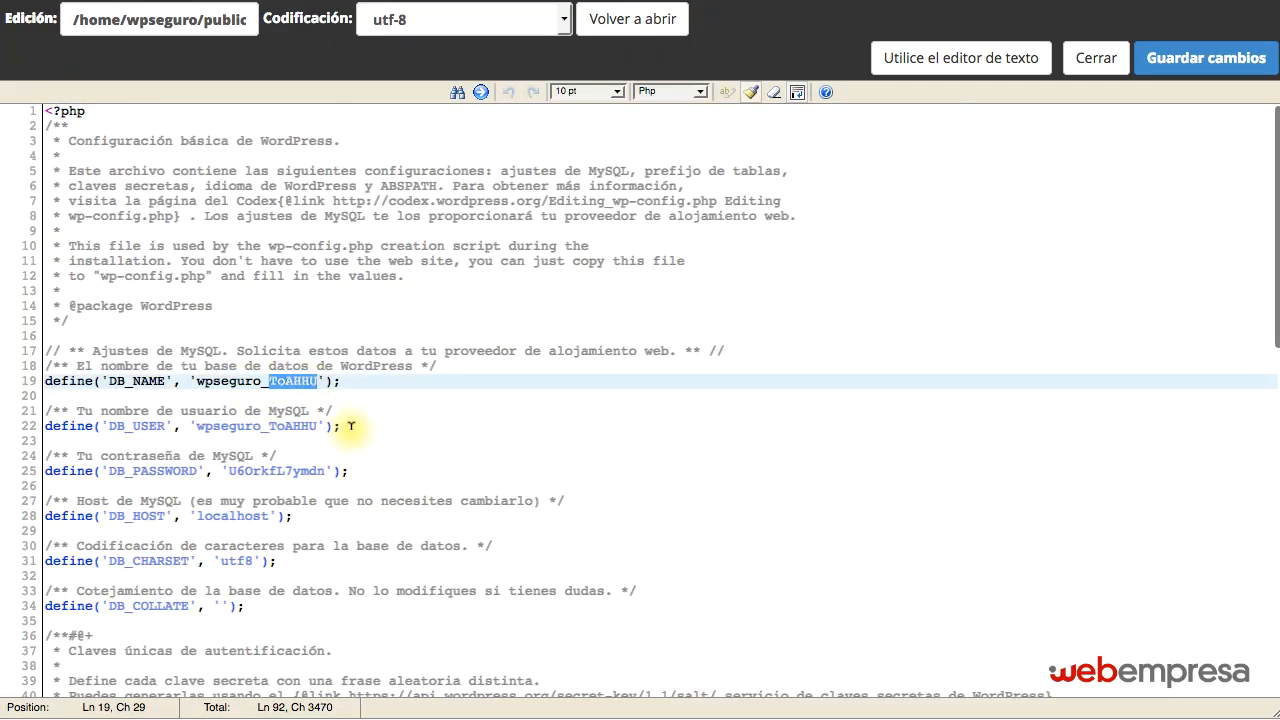
click(350, 410)
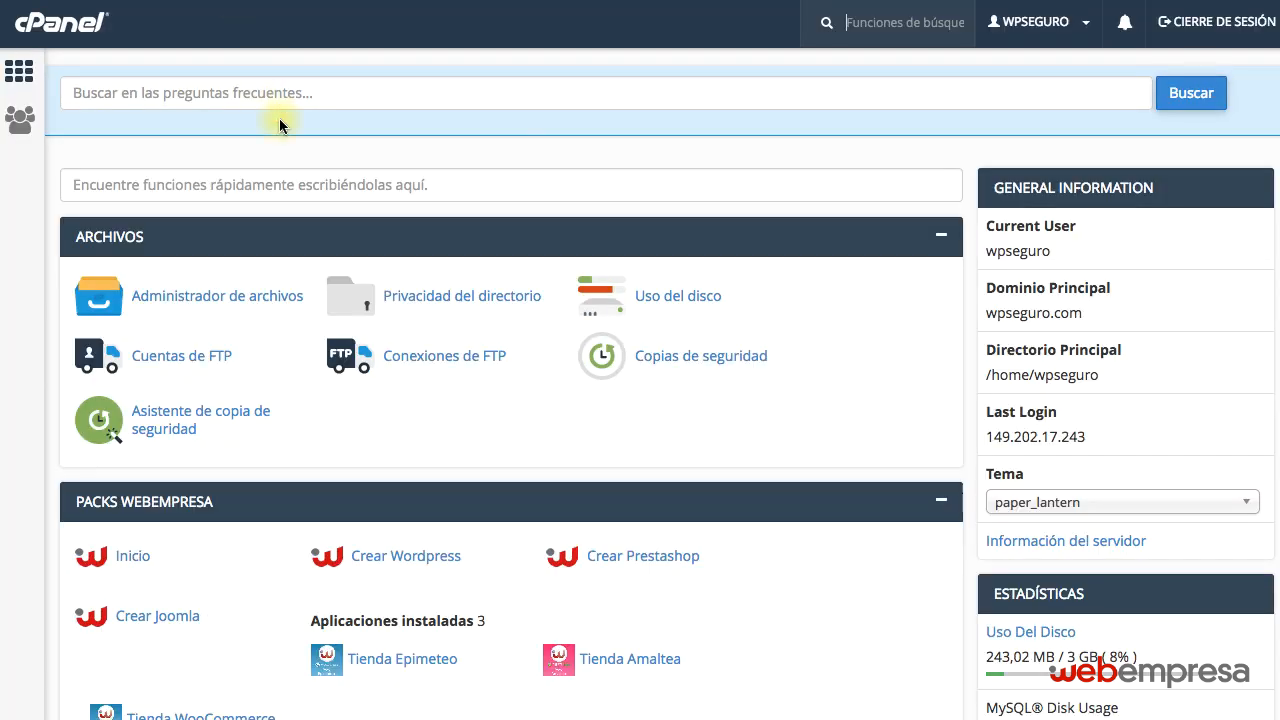
Open phpMyAdmin from cPanel and look through the tables of the wpseguro_ToAHHU database.
scroll(200, 495, down, 4)
scroll(204, 505, down, 5)
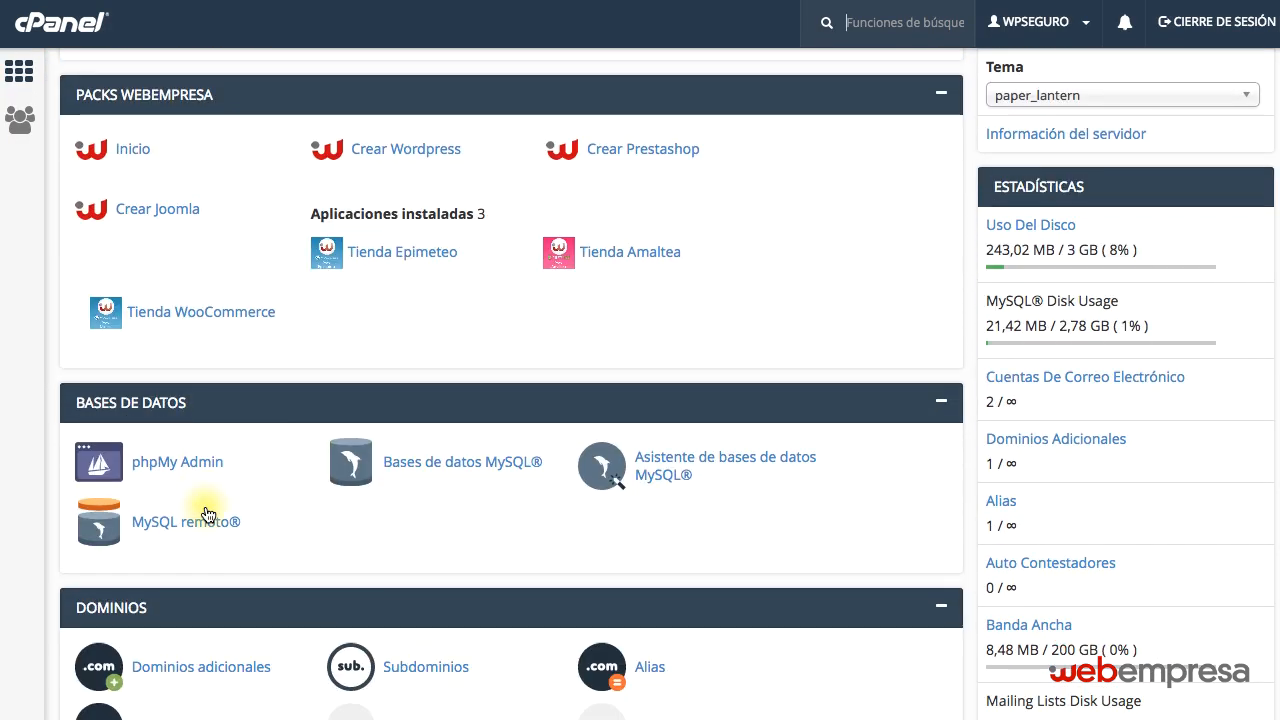
click(165, 462)
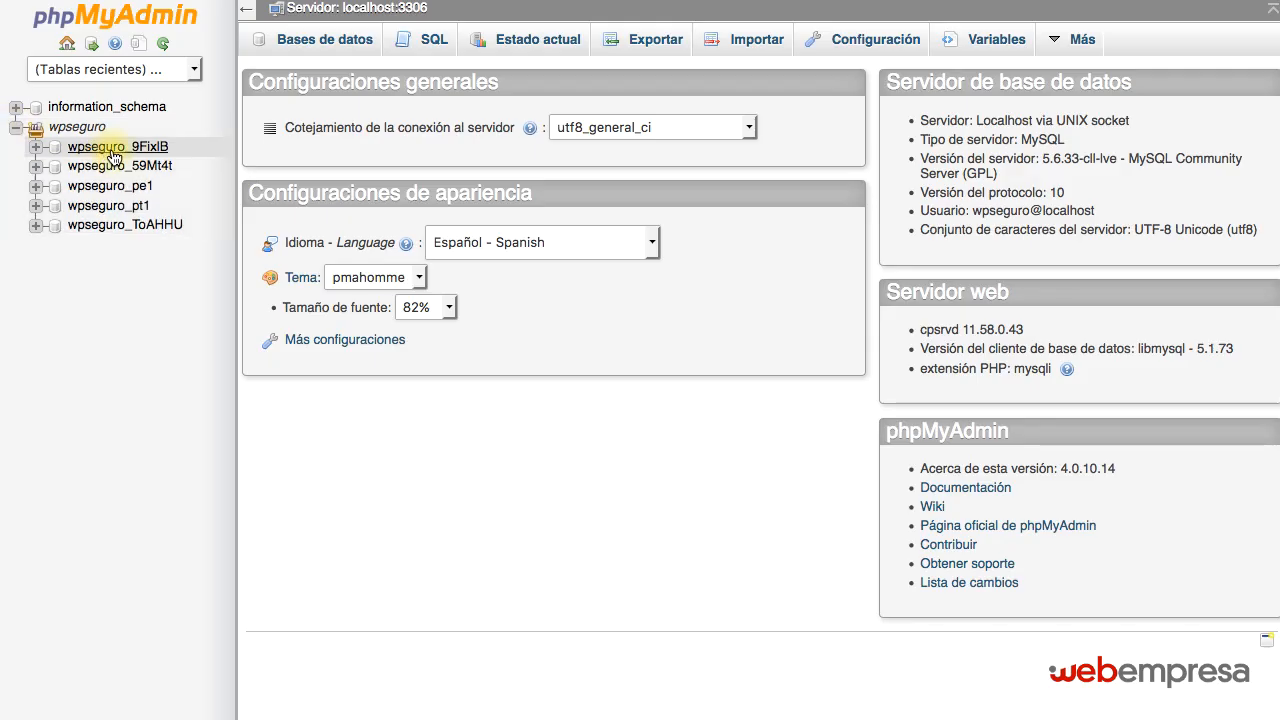
click(166, 229)
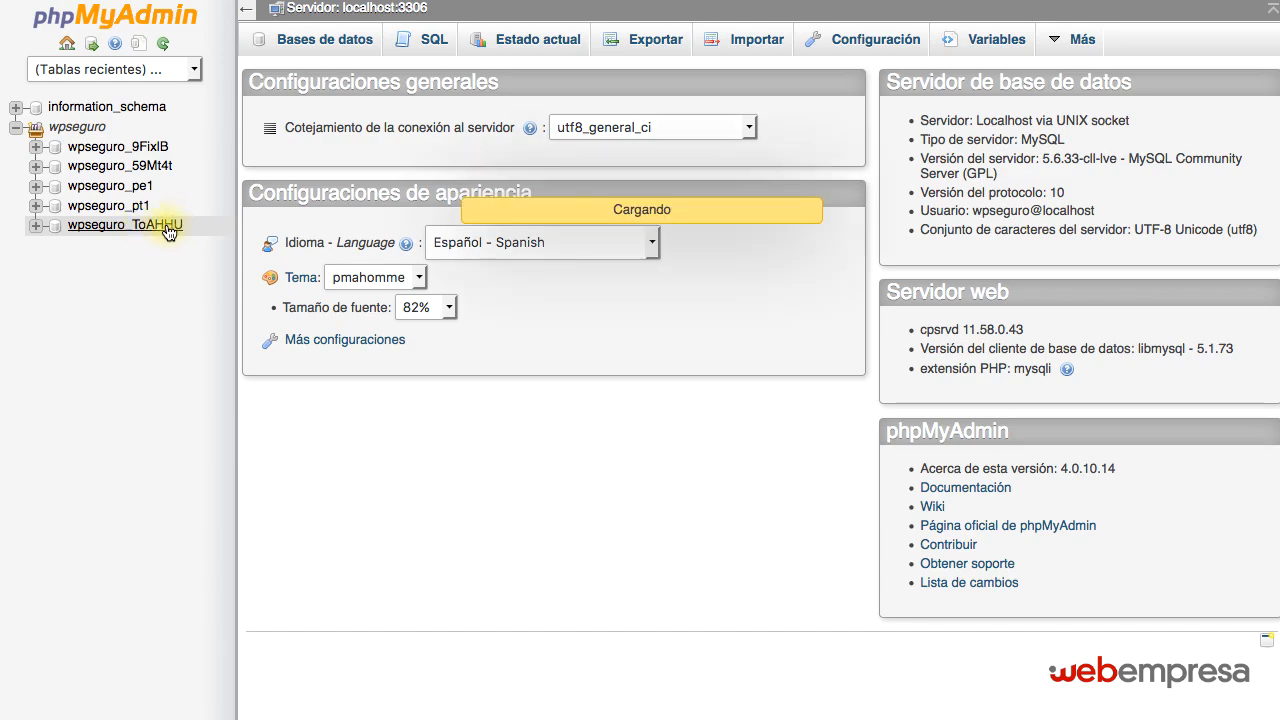
scroll(520, 215, down, 10)
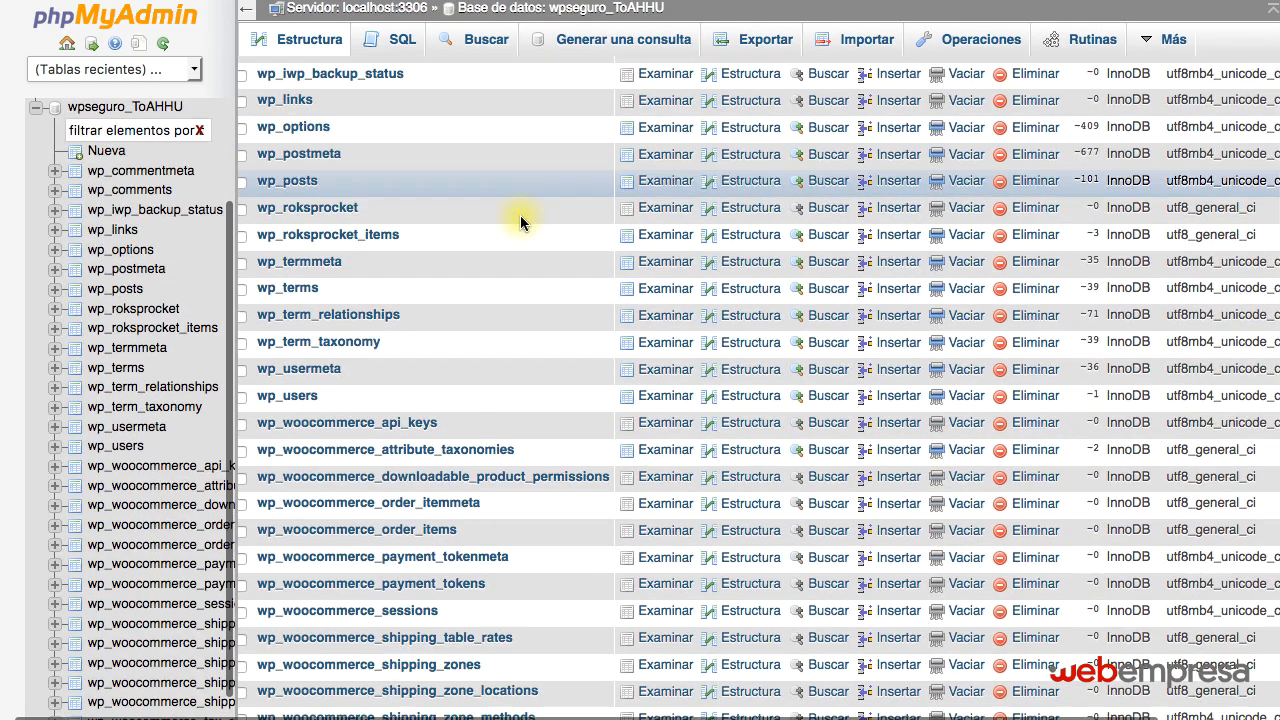
scroll(518, 228, up, 10)
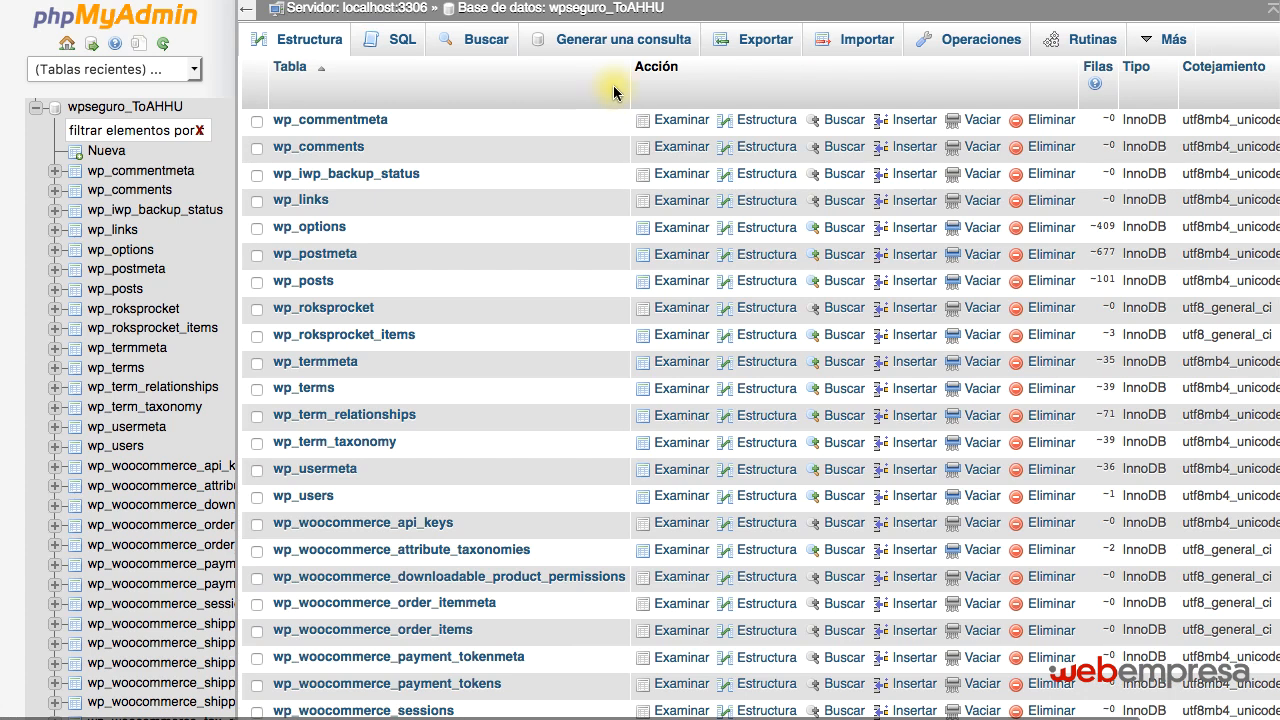
Export the wpseguro_ToAHHU database in SQL format with the quick method.
click(766, 45)
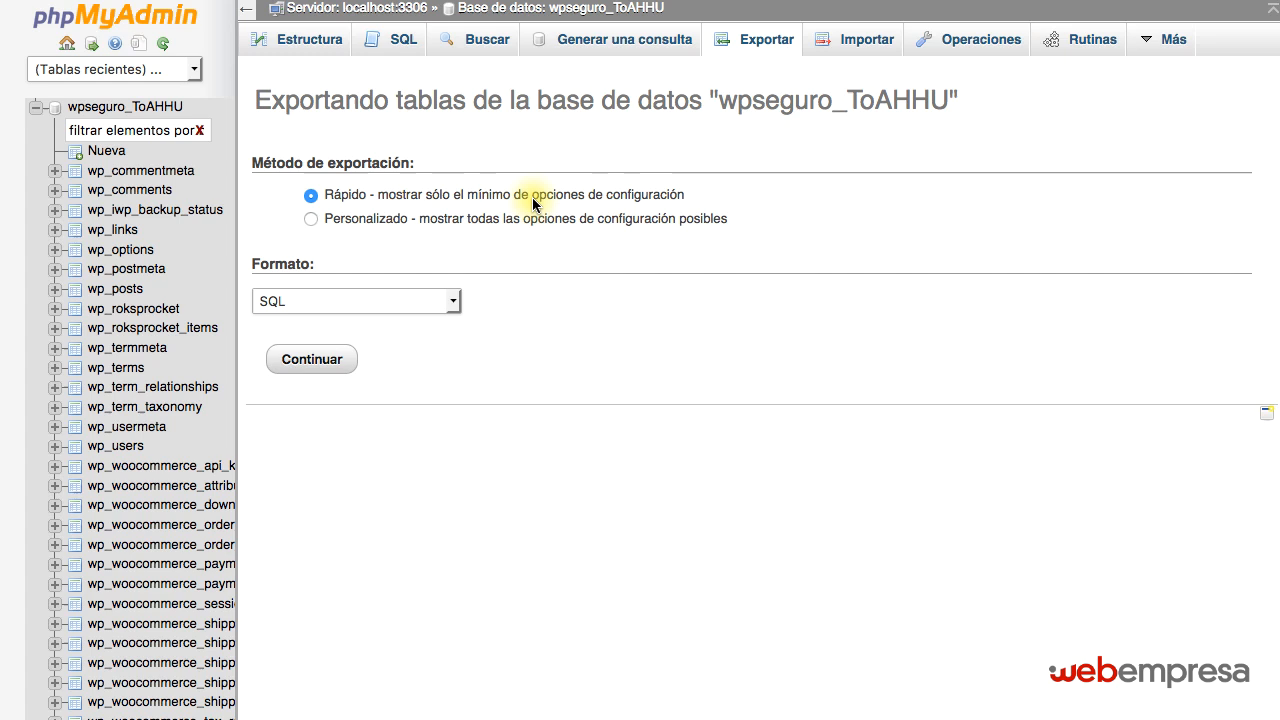
click(308, 362)
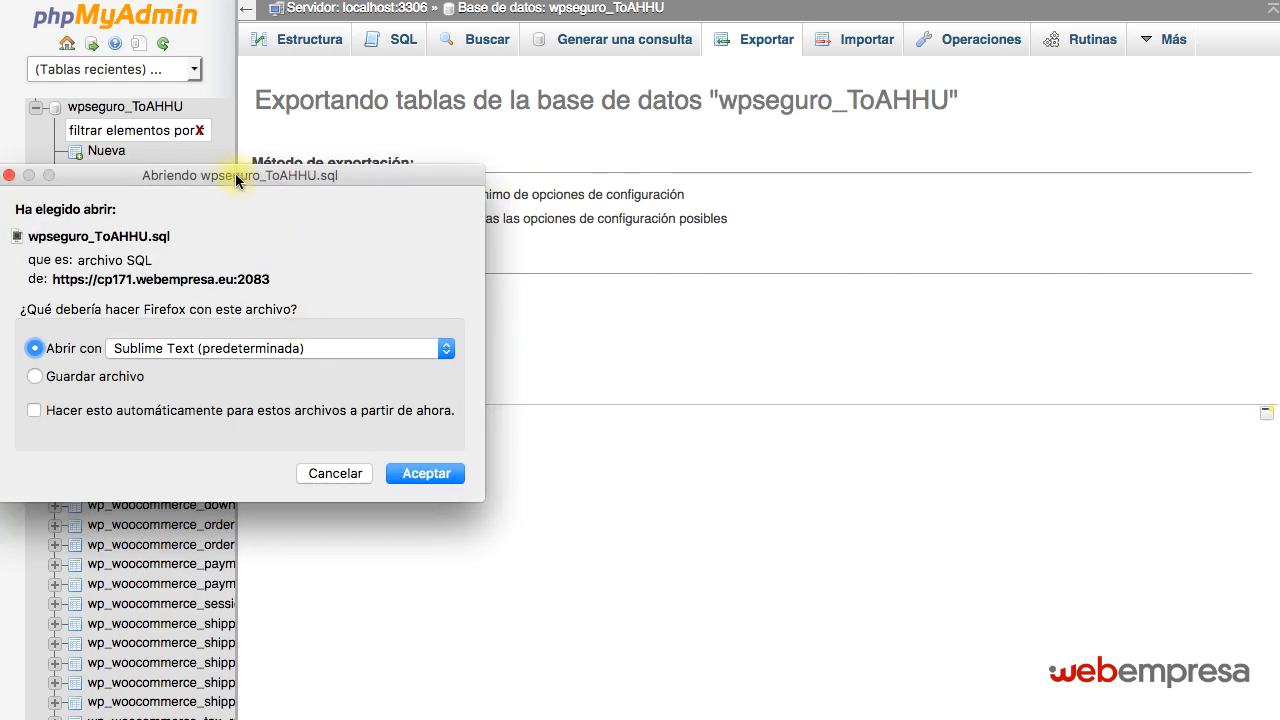
drag(235, 173, 679, 209)
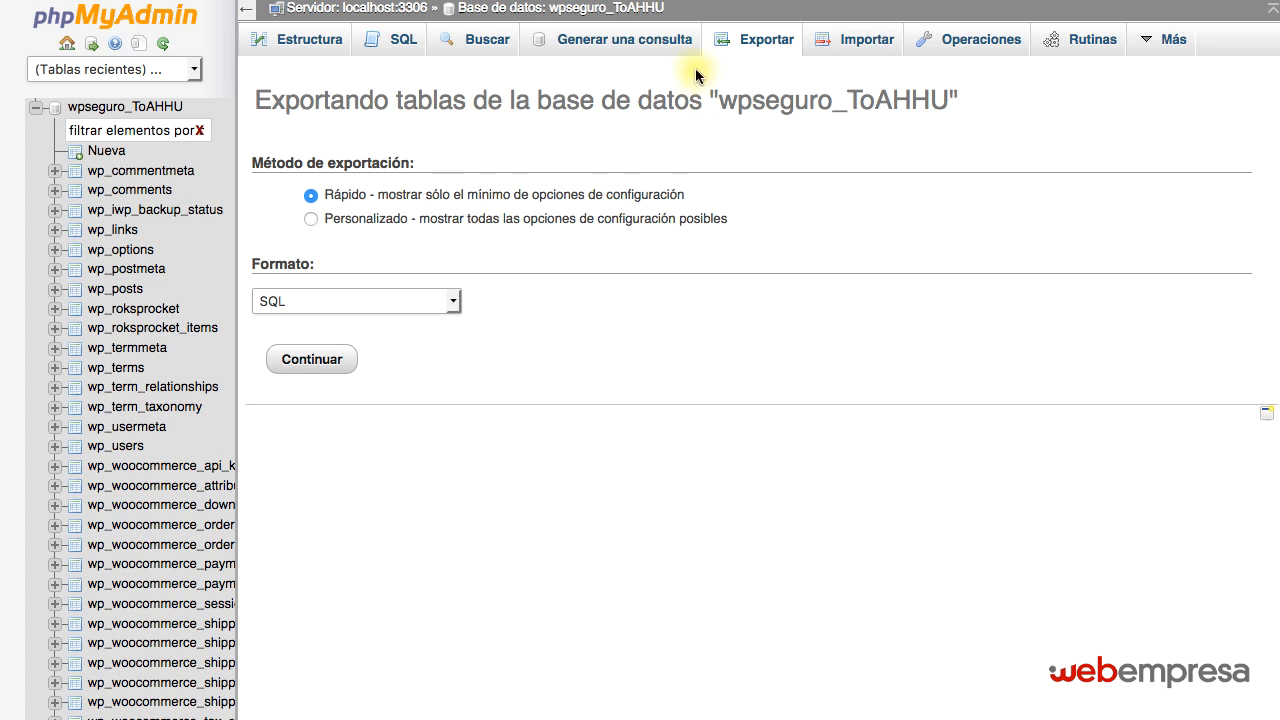
Return to the cPanel home page and check the elapsed time on the stopwatch.
key(ctrl+shift+Tab)
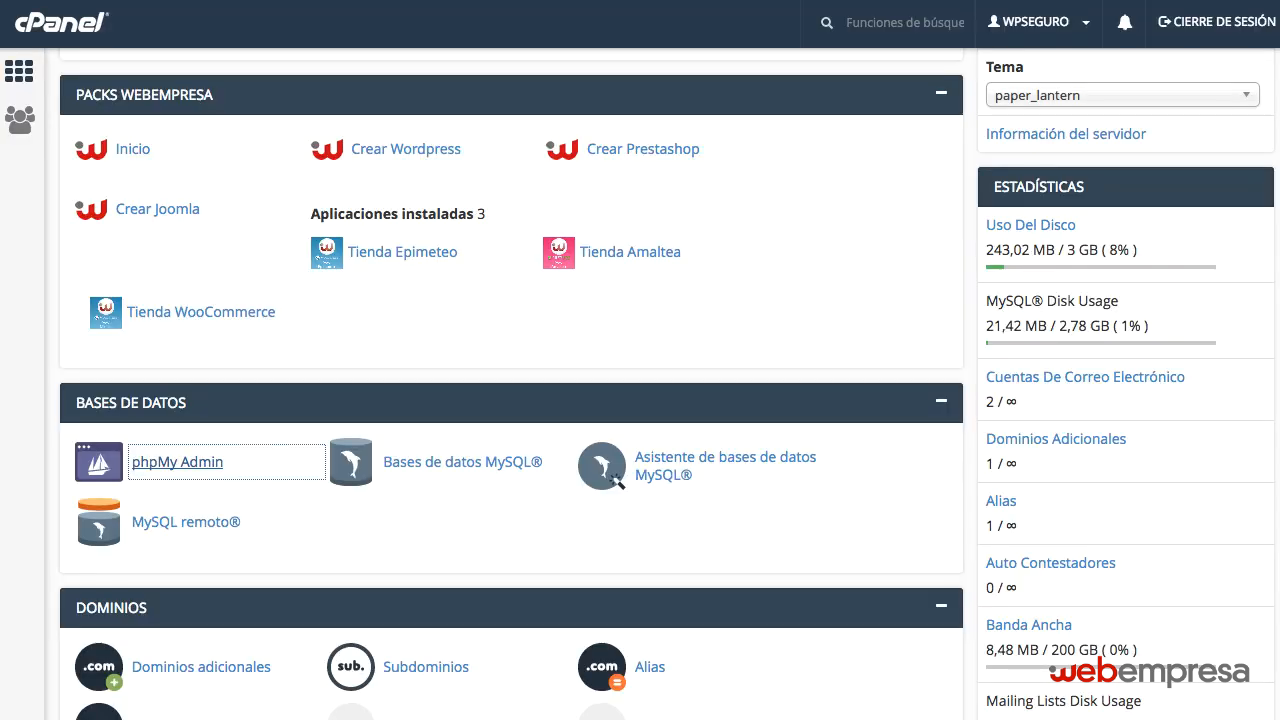
key(super+Tab)
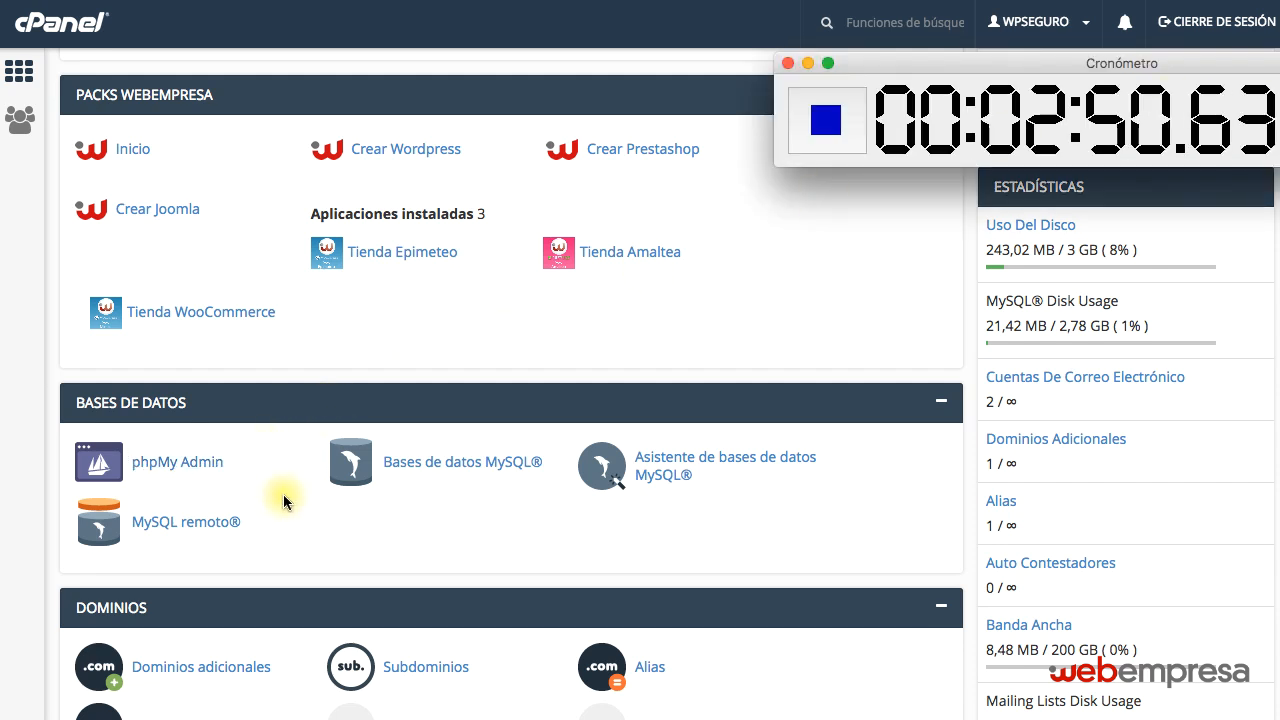
key(super+Tab)
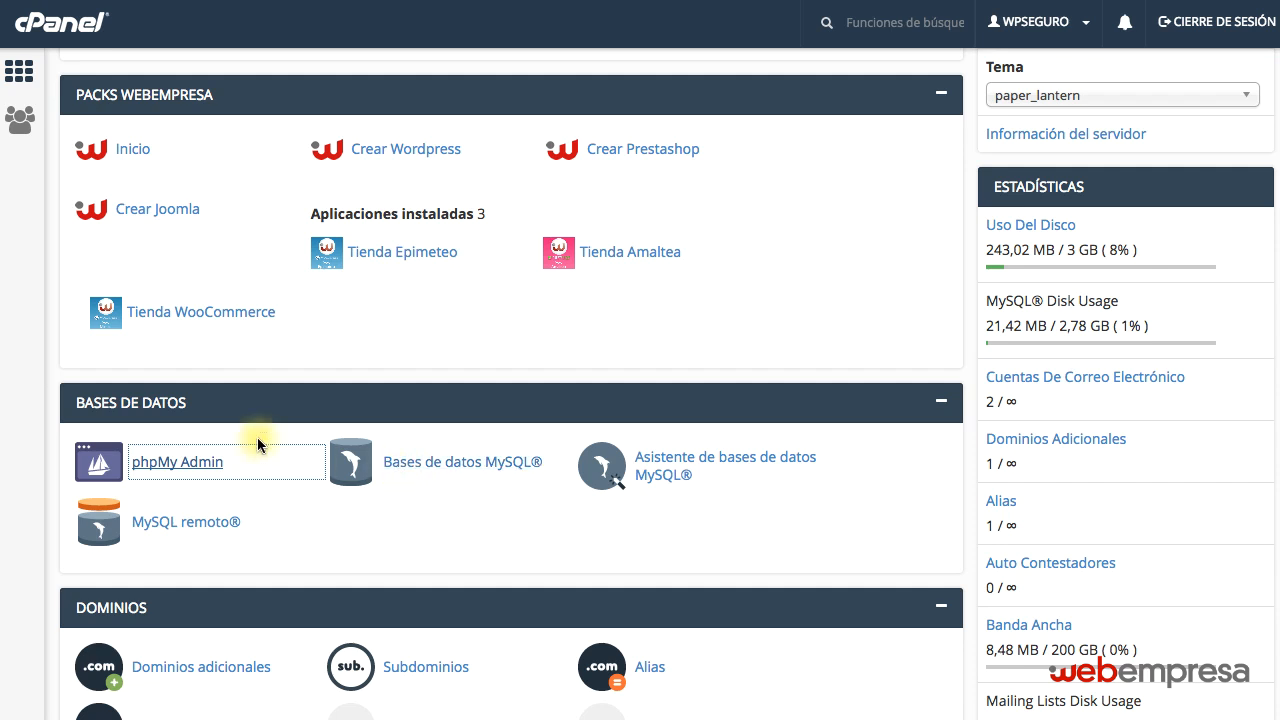
Create a new MySQL database named clon under the wpseguro_ prefix.
click(497, 477)
click(248, 487)
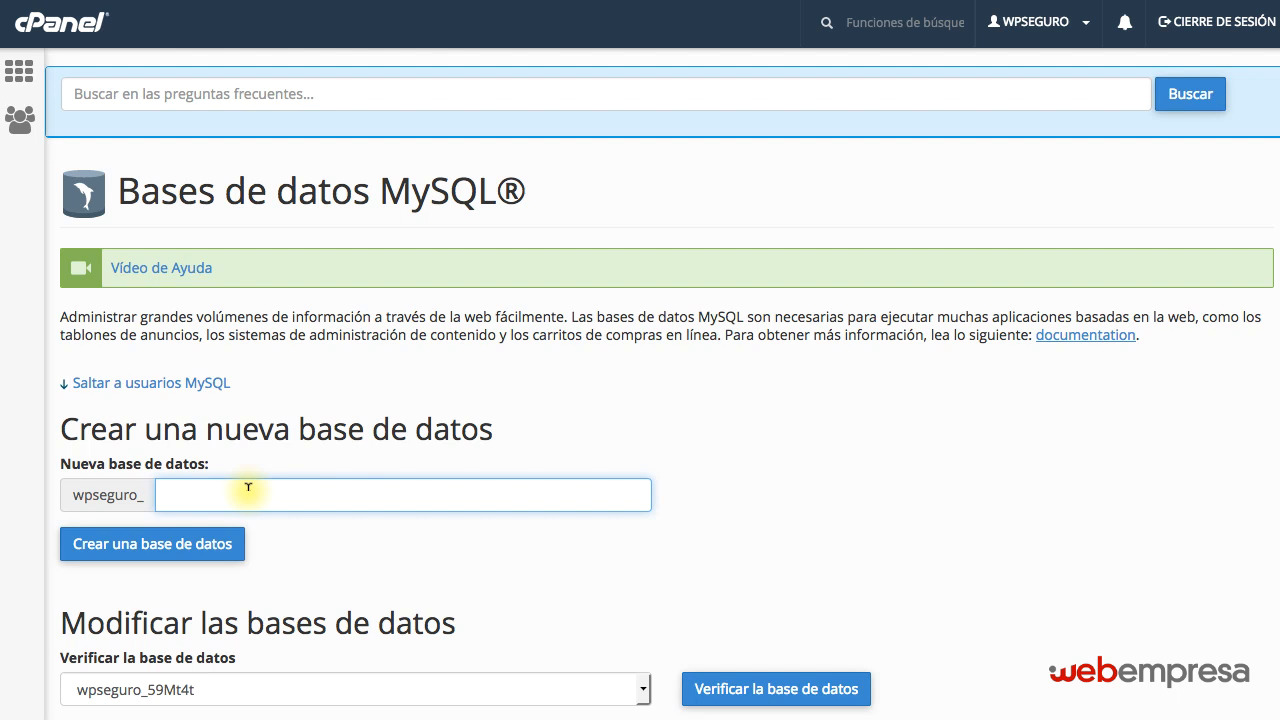
text(clon)
click(176, 545)
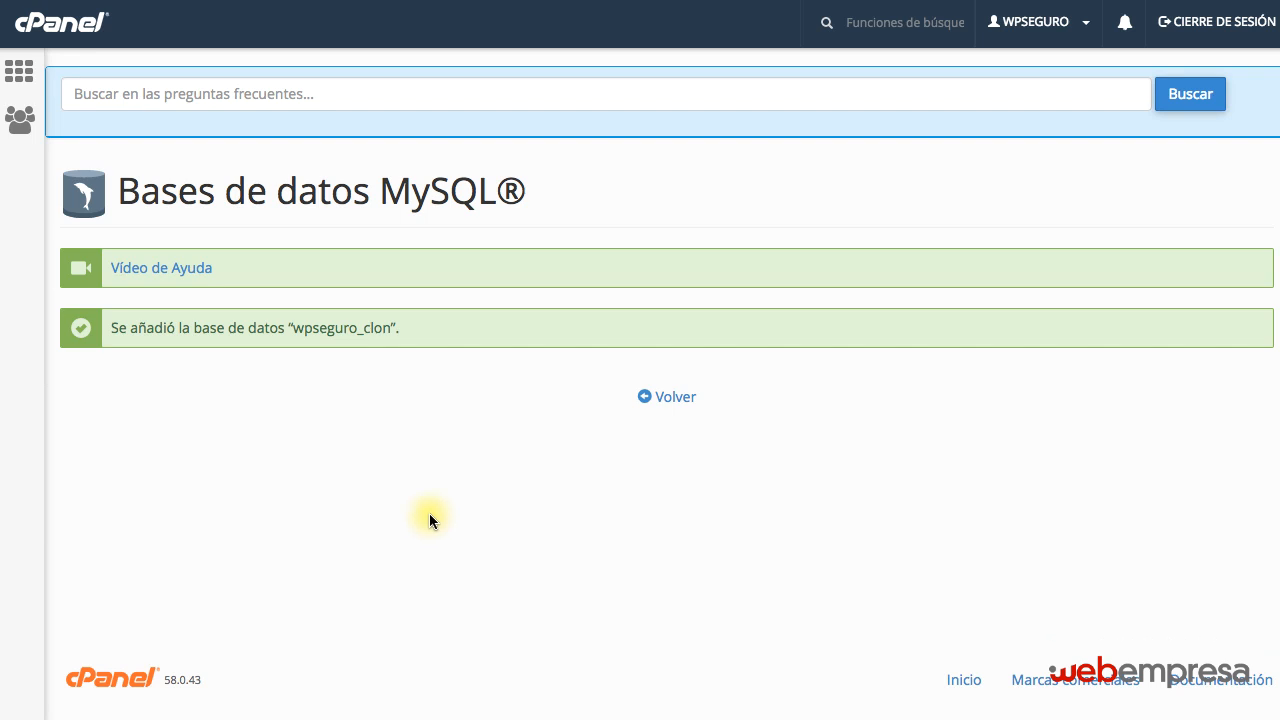
Select the full name of the new database and go back to the list of current MySQL databases.
double_click(392, 322)
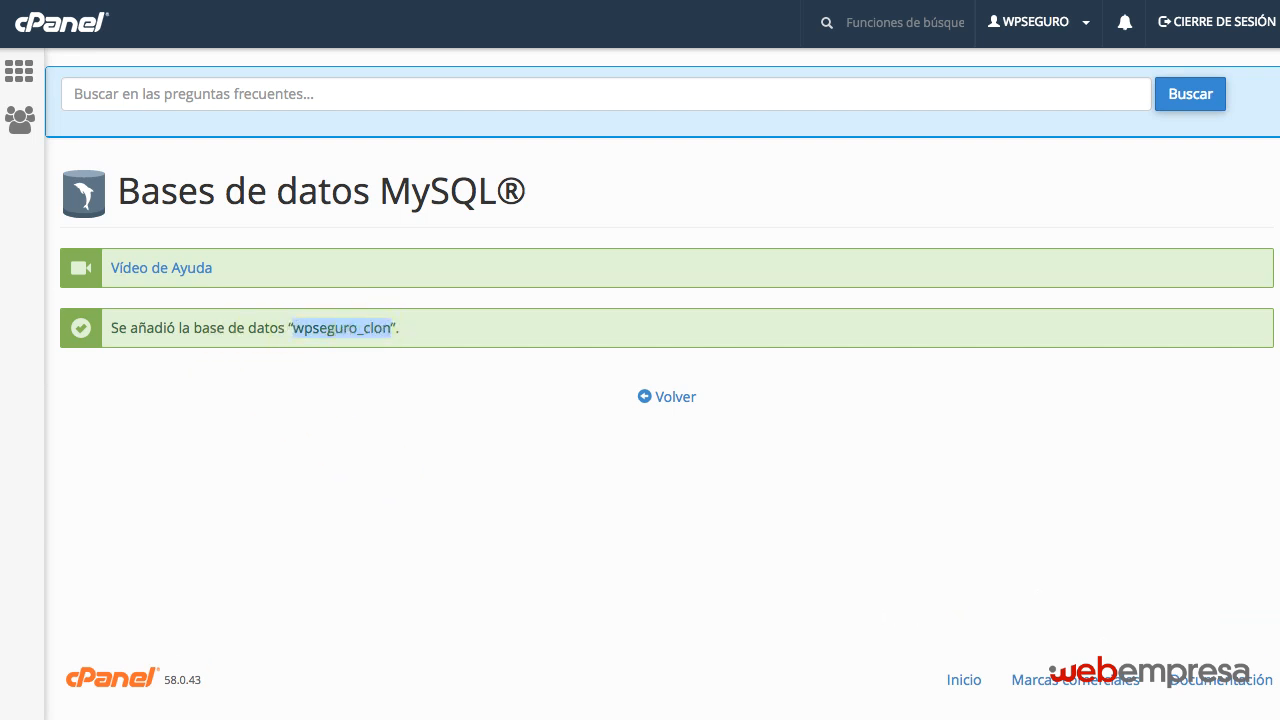
click(1040, 1)
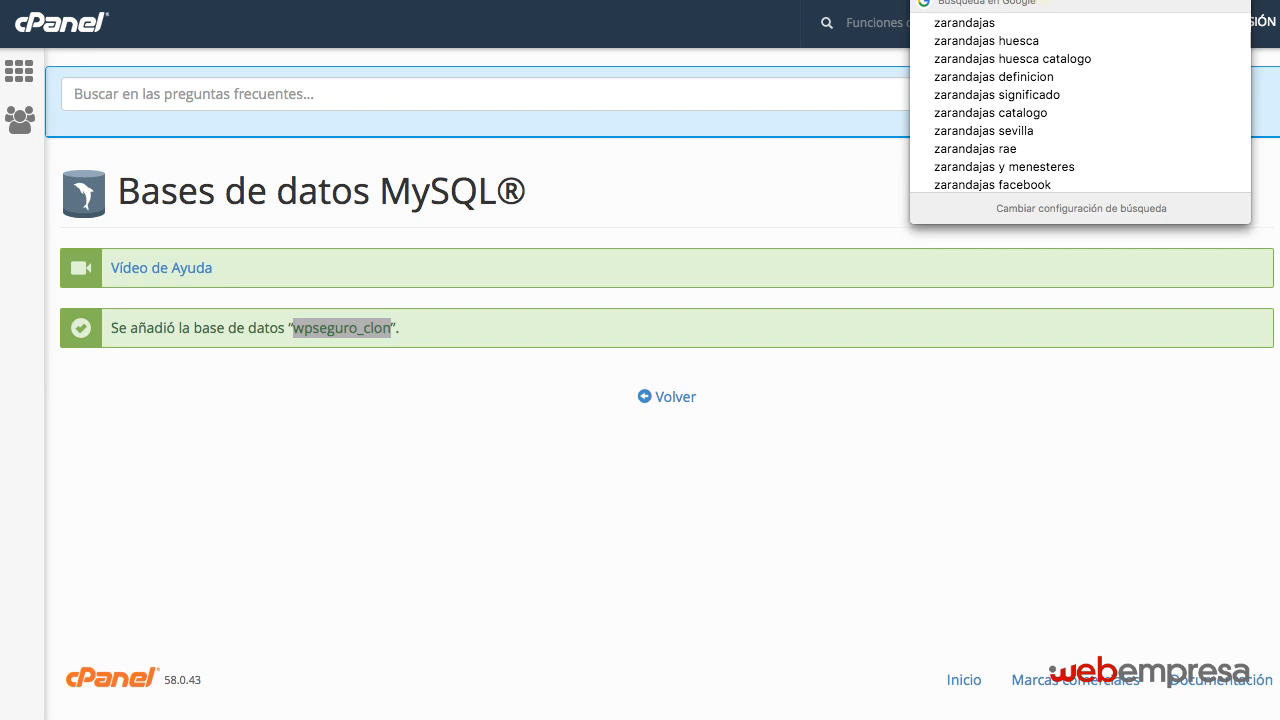
click(668, 399)
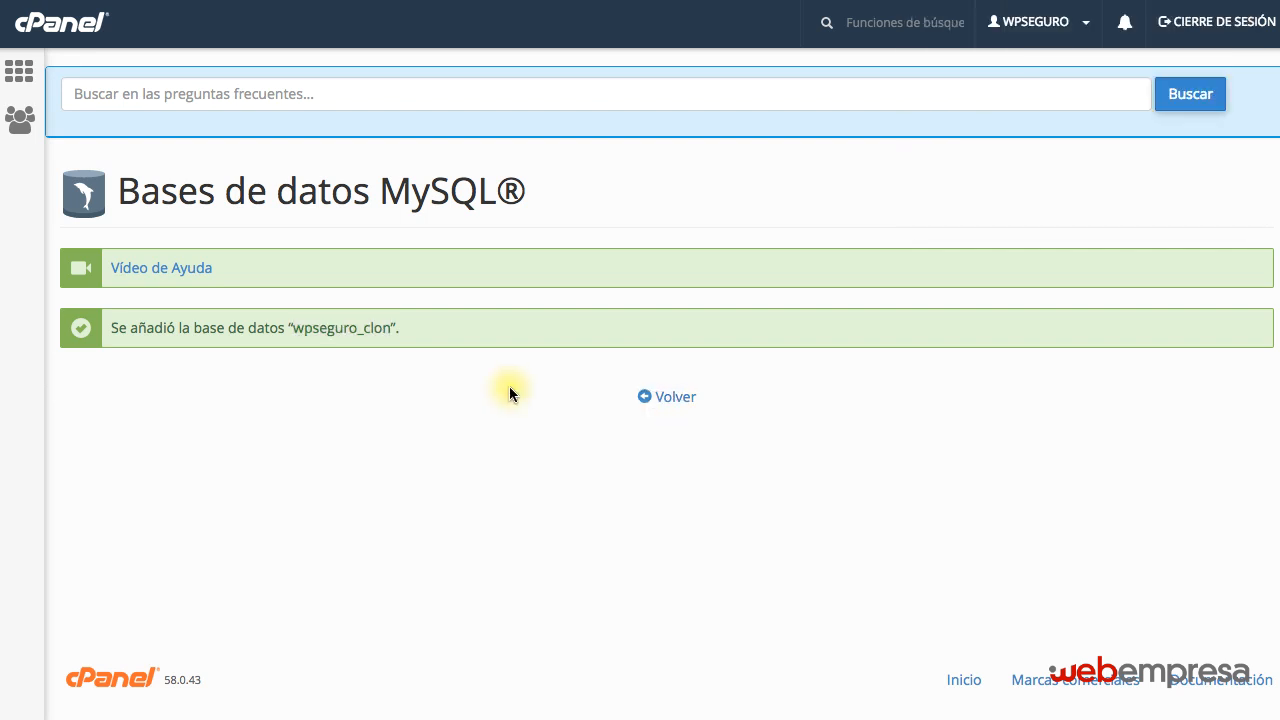
scroll(510, 392, down, 7)
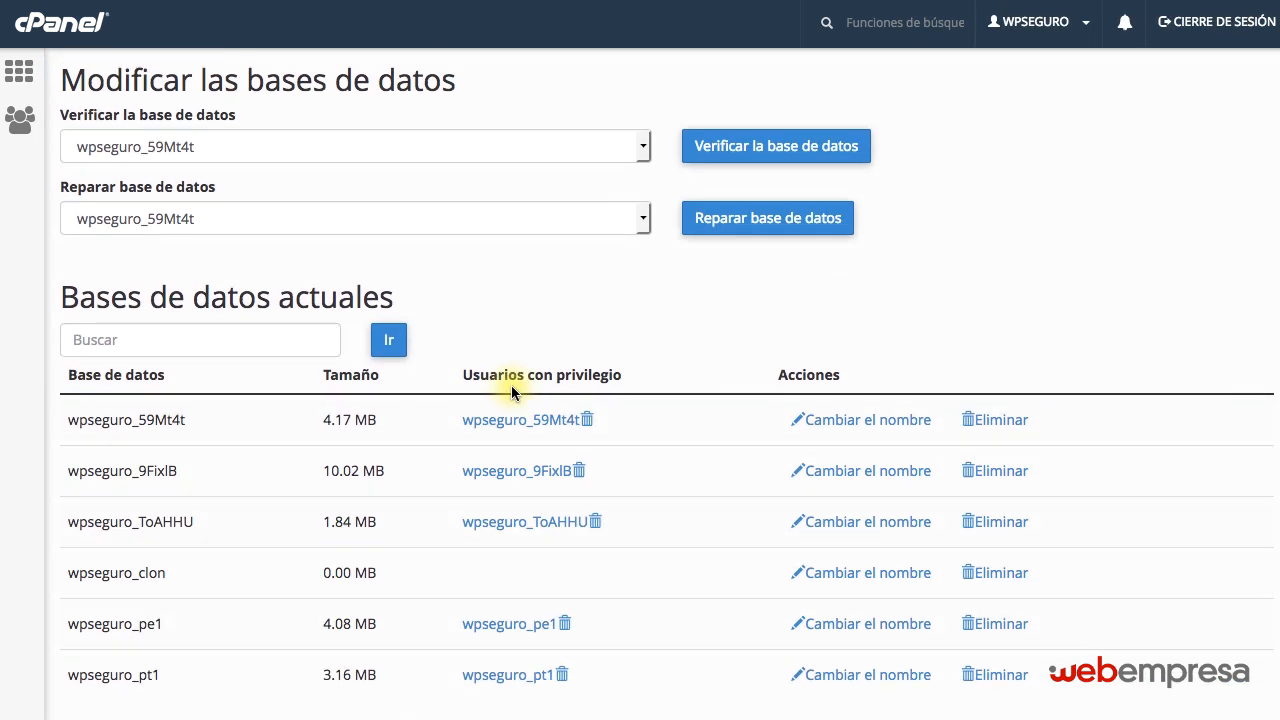
In the form for adding a new MySQL user, set the username to clon under the wpseguro_ prefix.
drag(63, 437, 563, 431)
scroll(545, 473, down, 5)
scroll(545, 473, down, 3)
scroll(457, 363, up, 2)
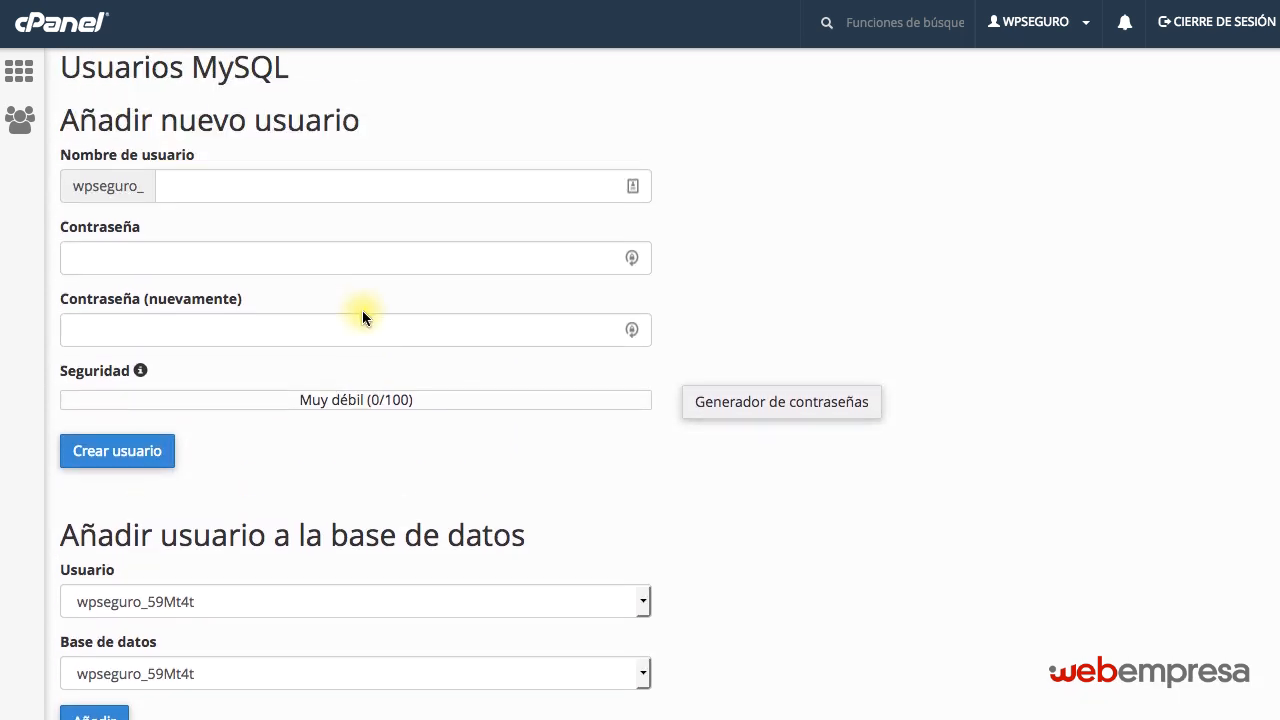
click(263, 183)
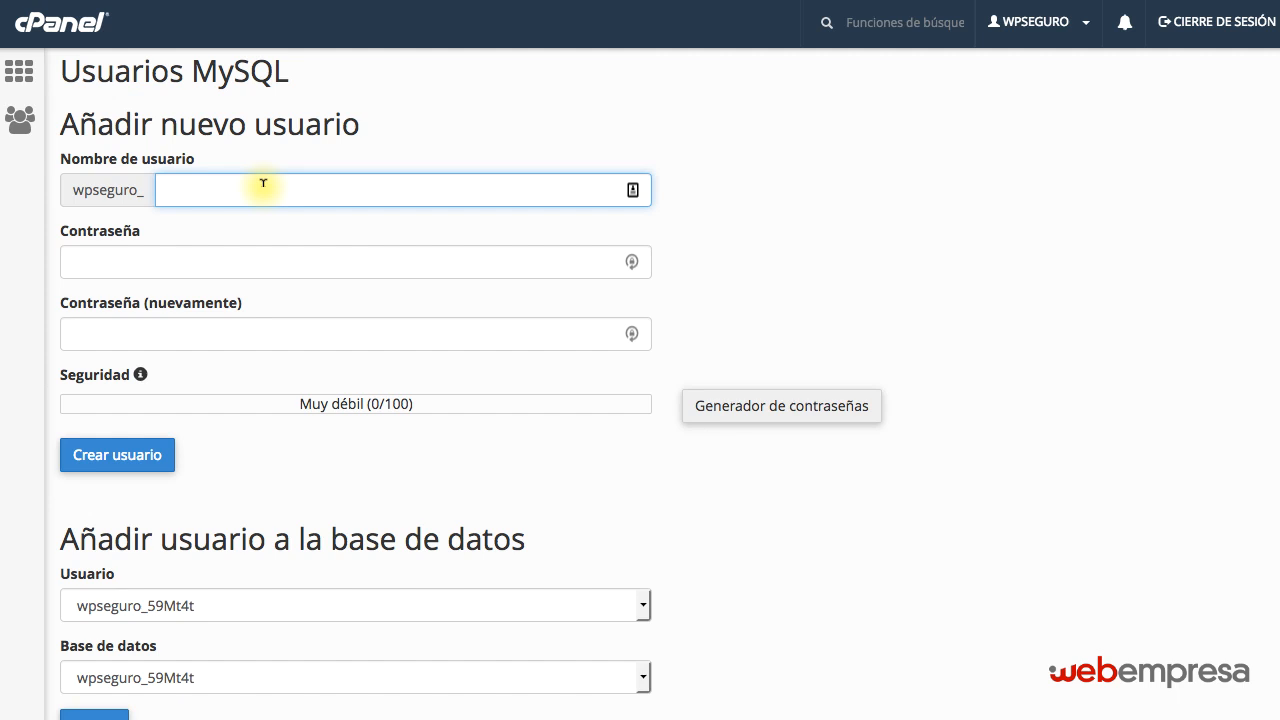
text(clon)
click(286, 251)
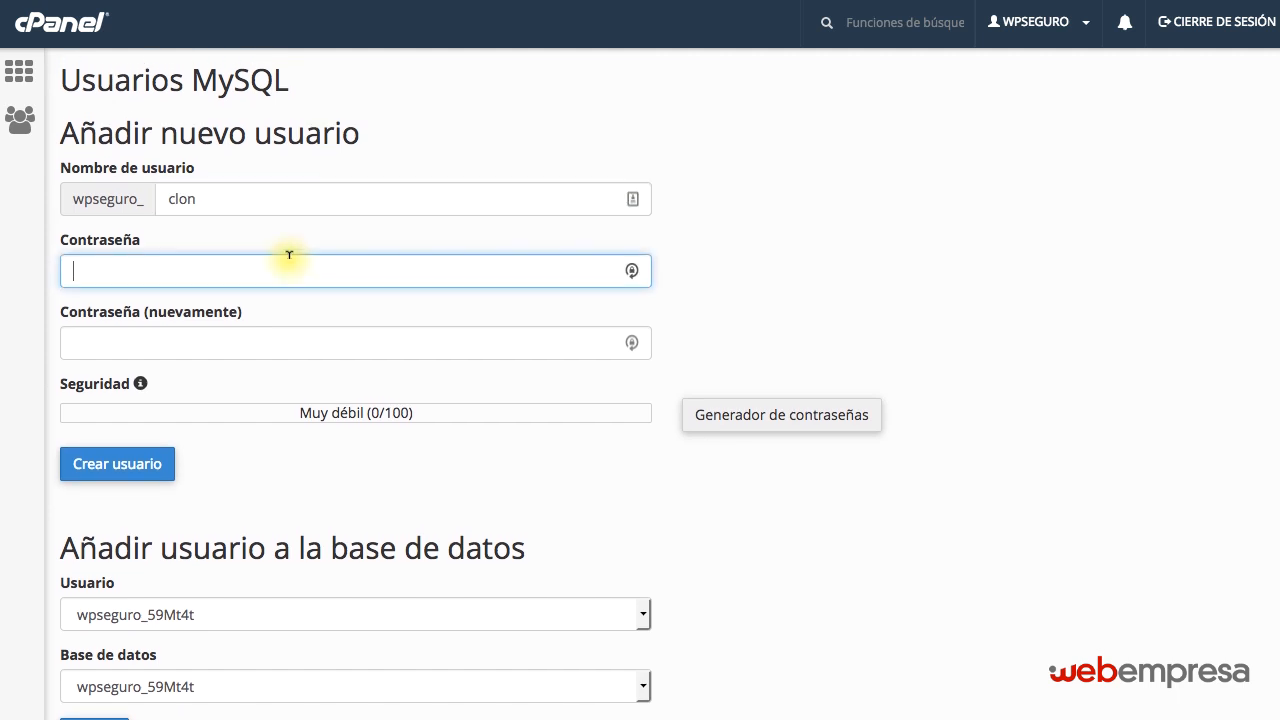
Create the MySQL user with a generated password made of mixed-case letters and numbers only, acknowledging that the password has been copied.
click(760, 414)
click(566, 373)
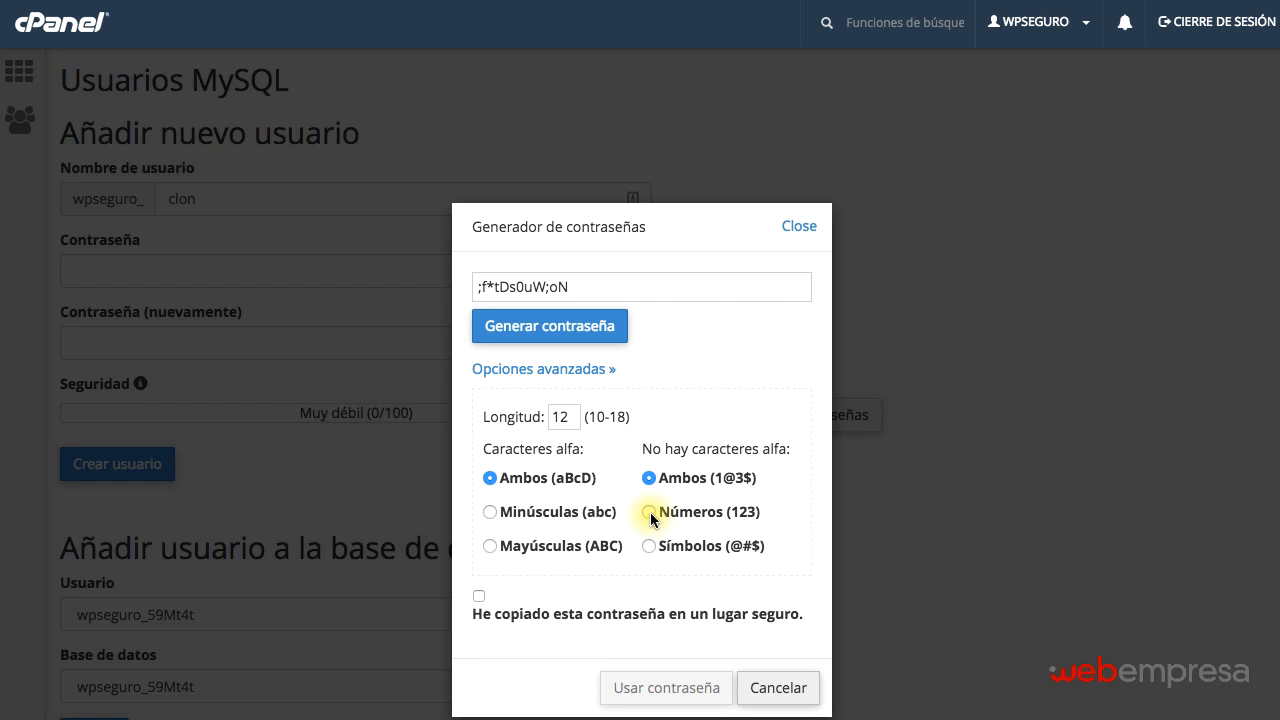
click(650, 513)
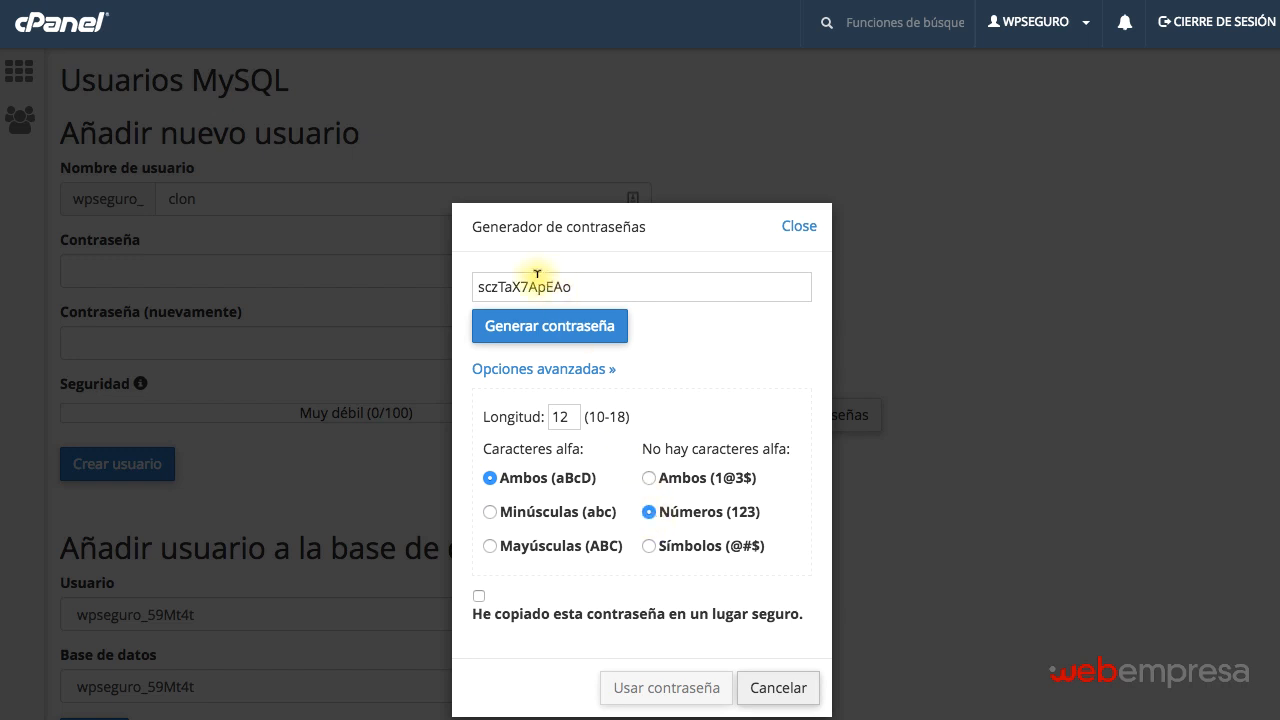
double_click(536, 283)
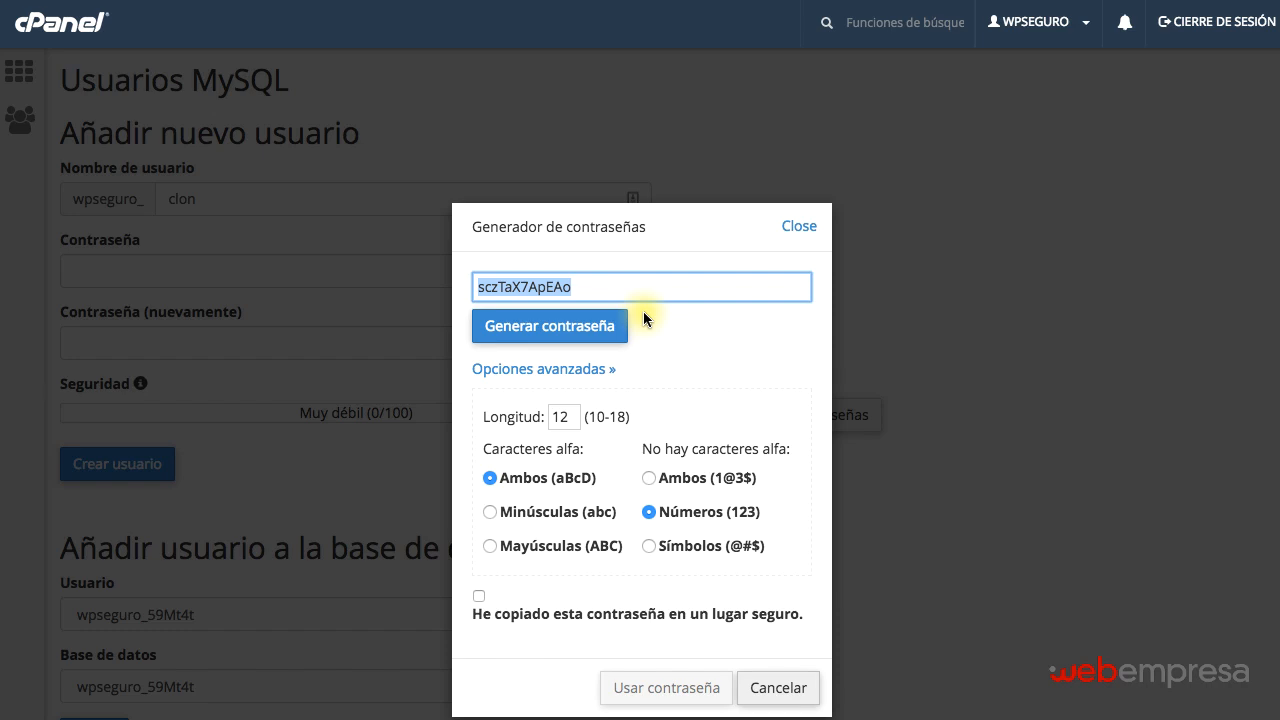
click(479, 596)
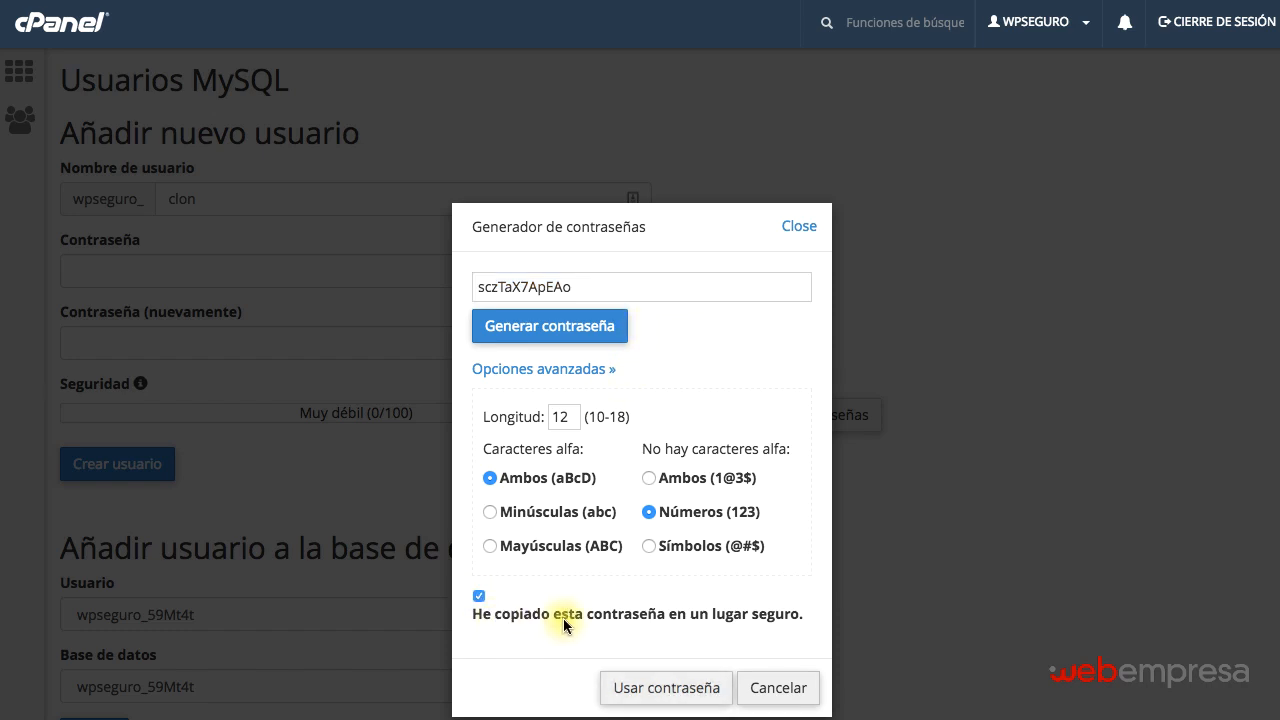
click(689, 689)
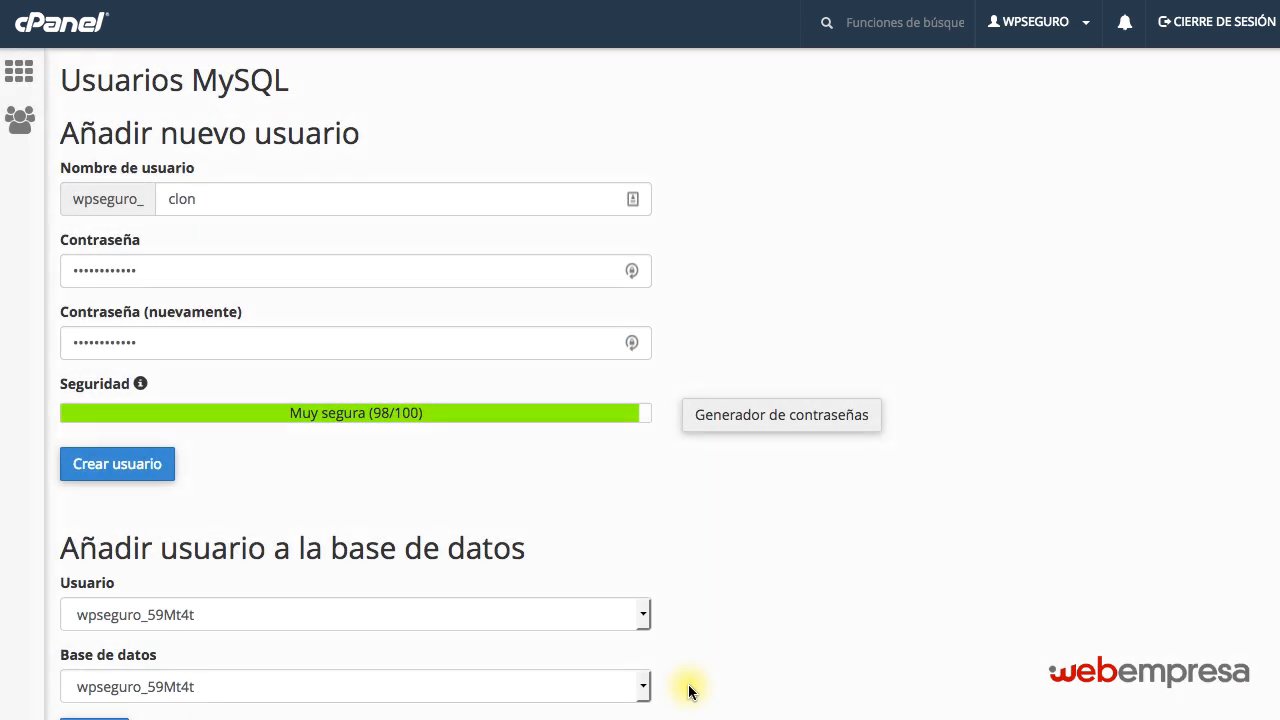
click(130, 467)
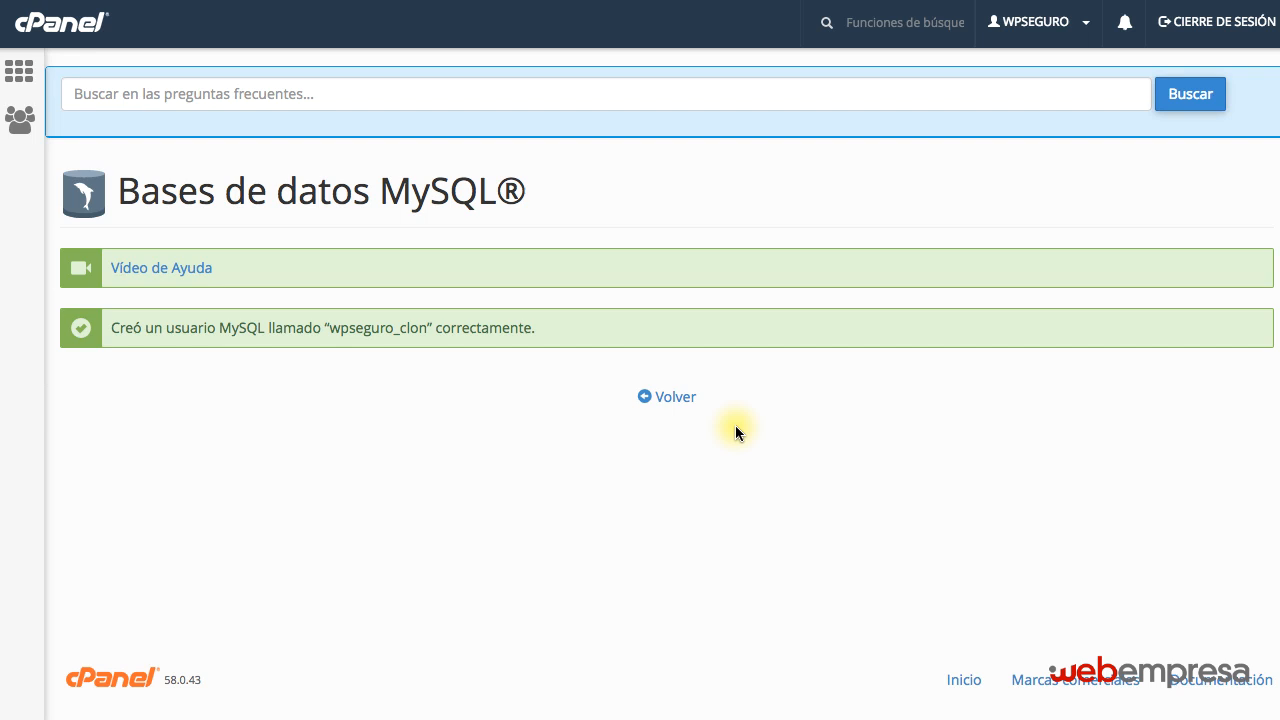
Return to the MySQL databases page and add the wpseguro_clon user to the wpseguro_clon database.
click(678, 400)
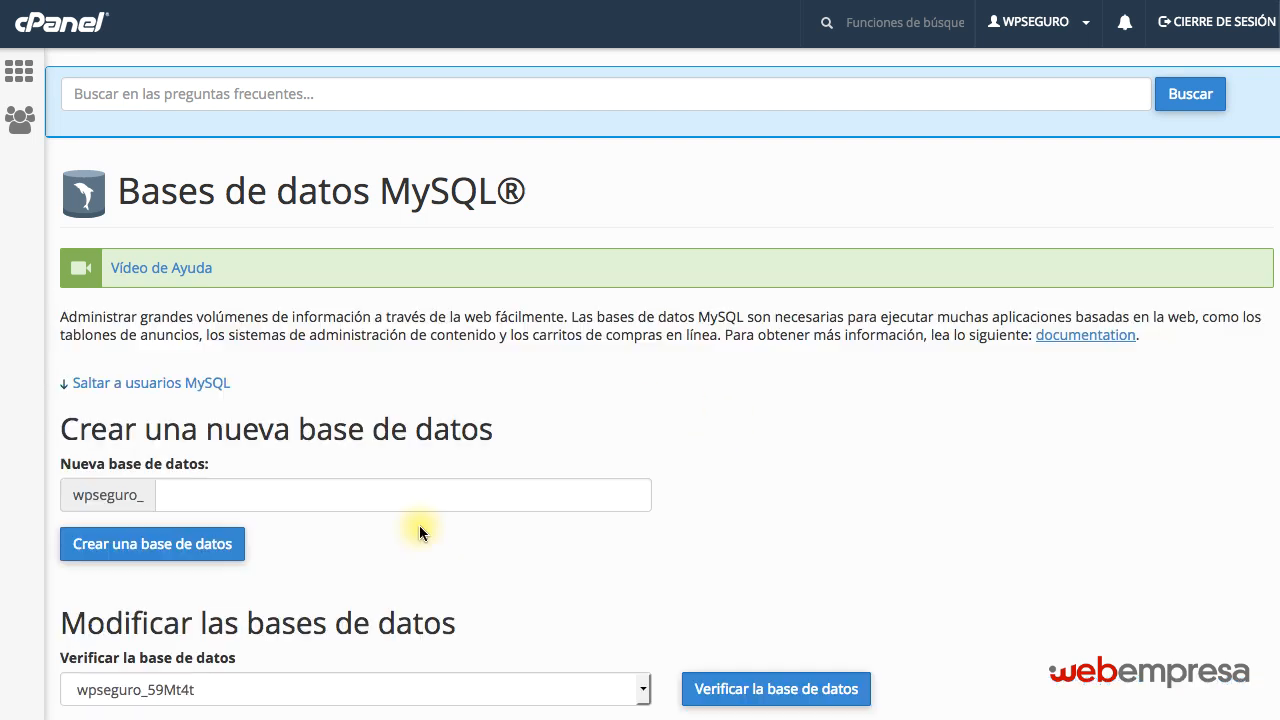
scroll(419, 525, down, 6)
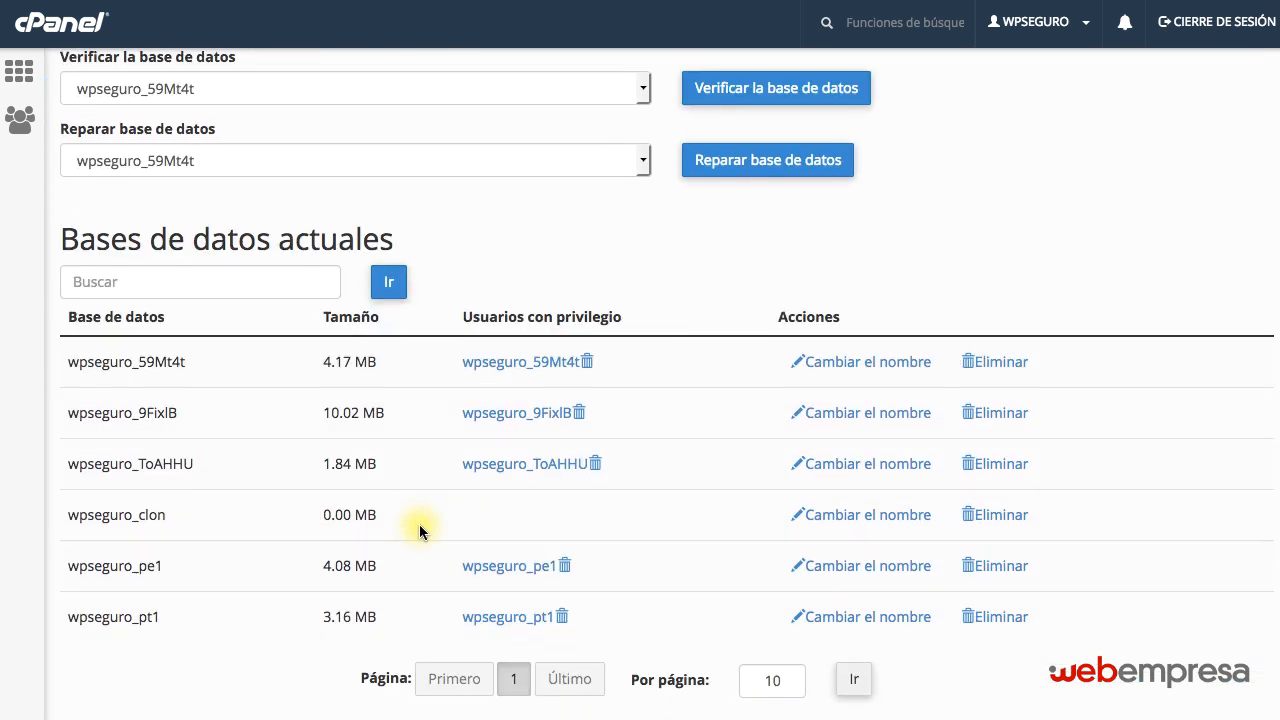
scroll(419, 524, down, 12)
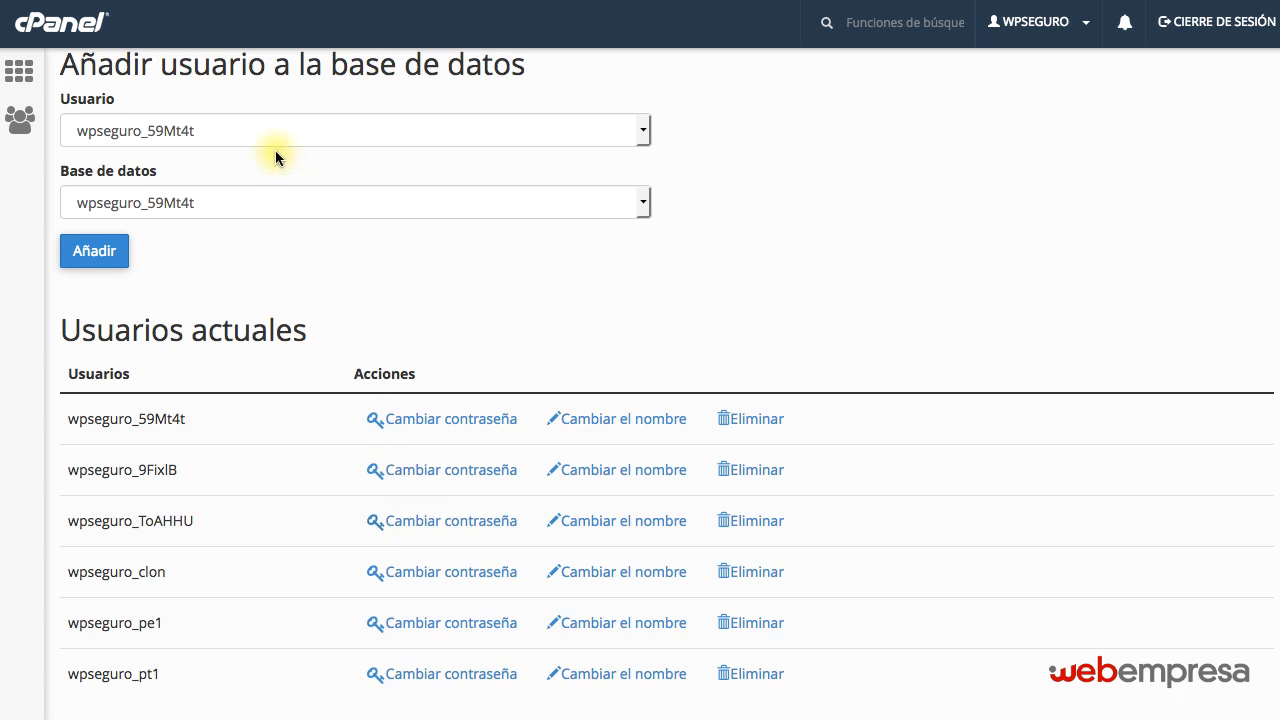
click(245, 133)
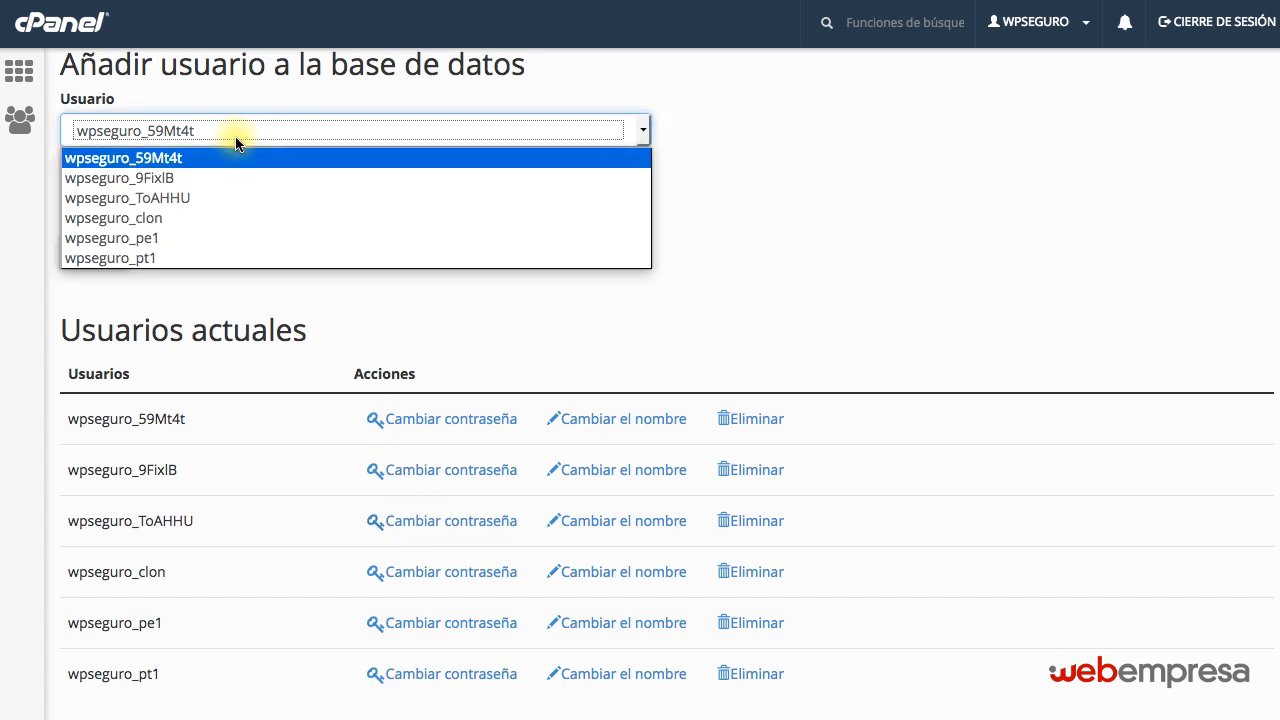
click(172, 218)
click(193, 201)
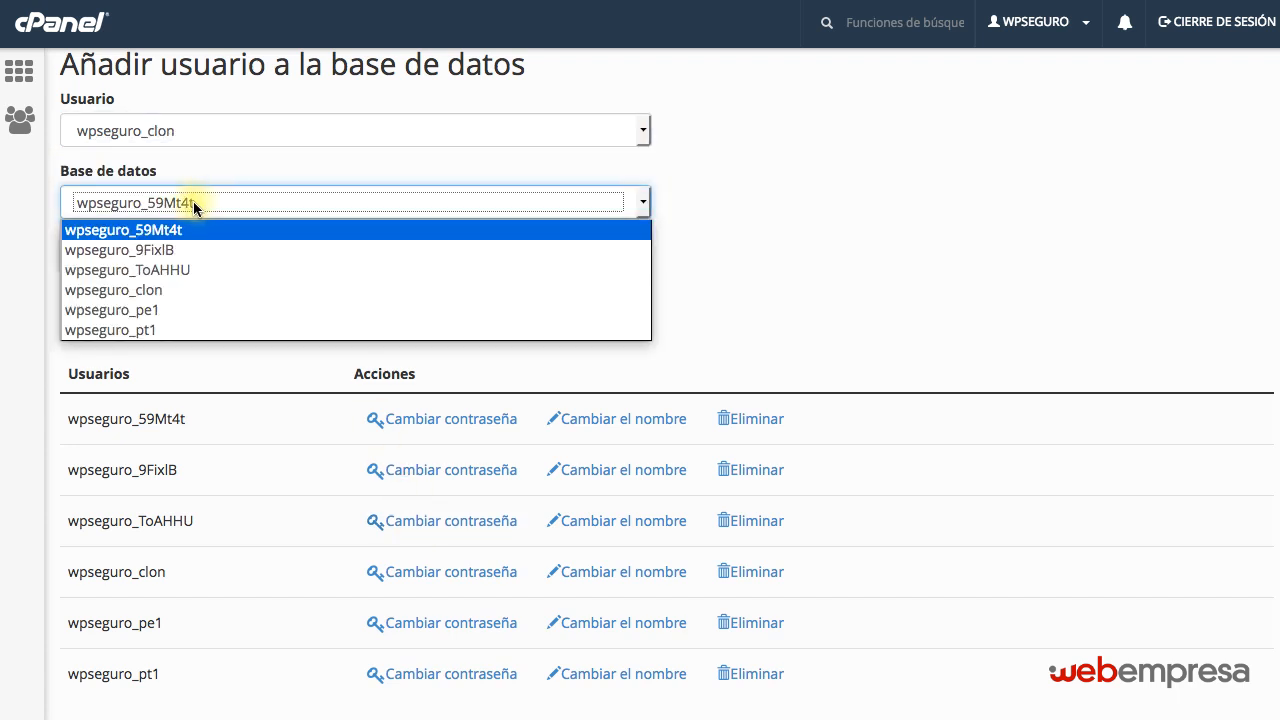
click(177, 291)
click(88, 263)
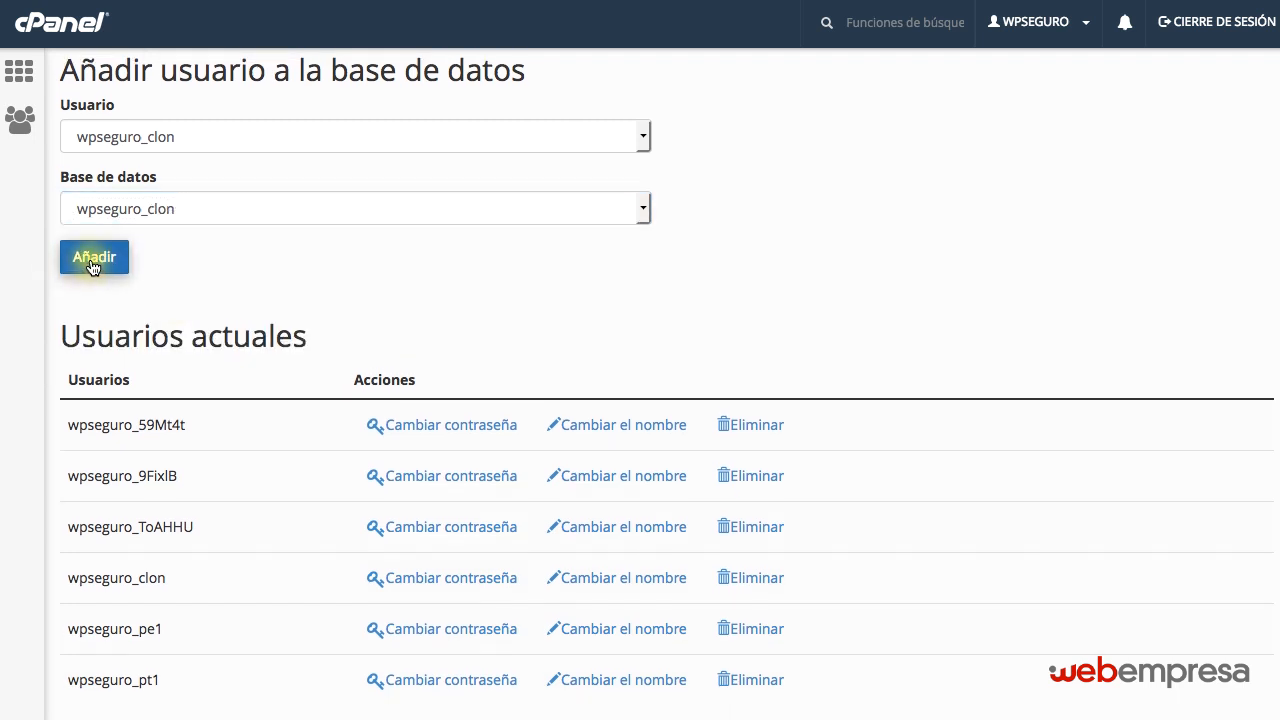
Grant the wpseguro_clon user all privileges on the wpseguro_clon database and apply the change.
scroll(346, 329, down, 5)
scroll(349, 333, up, 1)
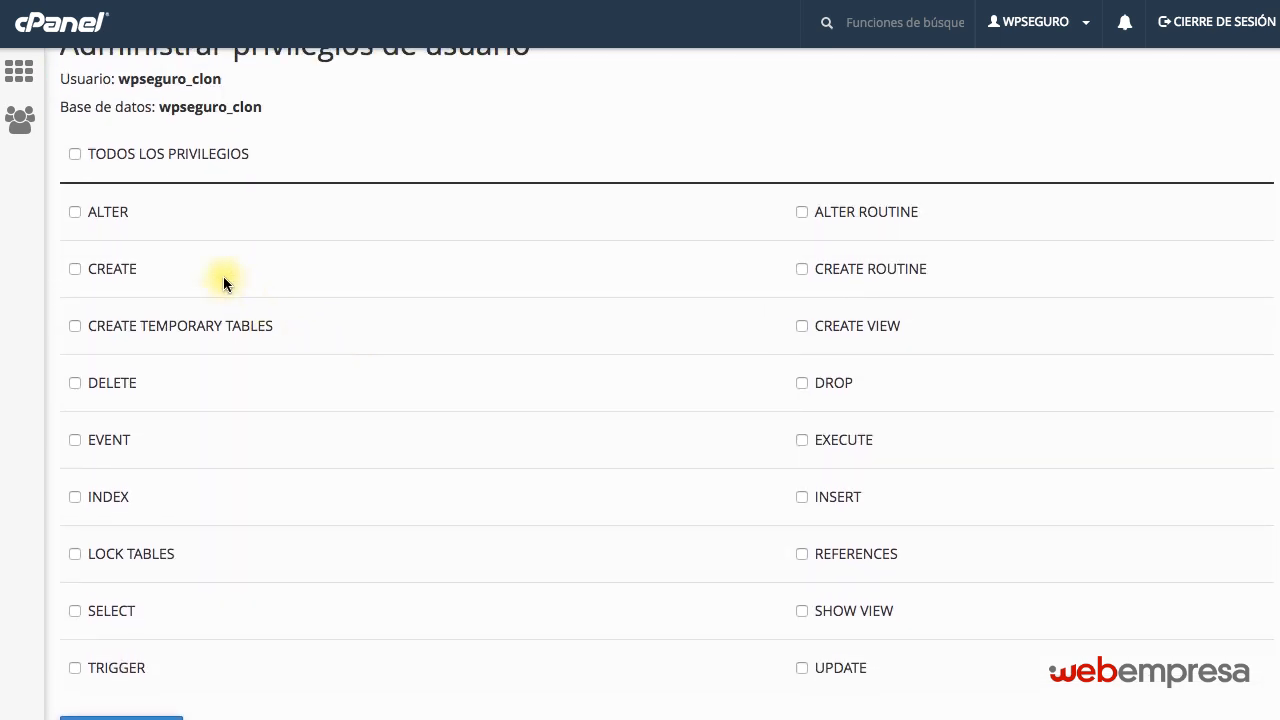
click(76, 153)
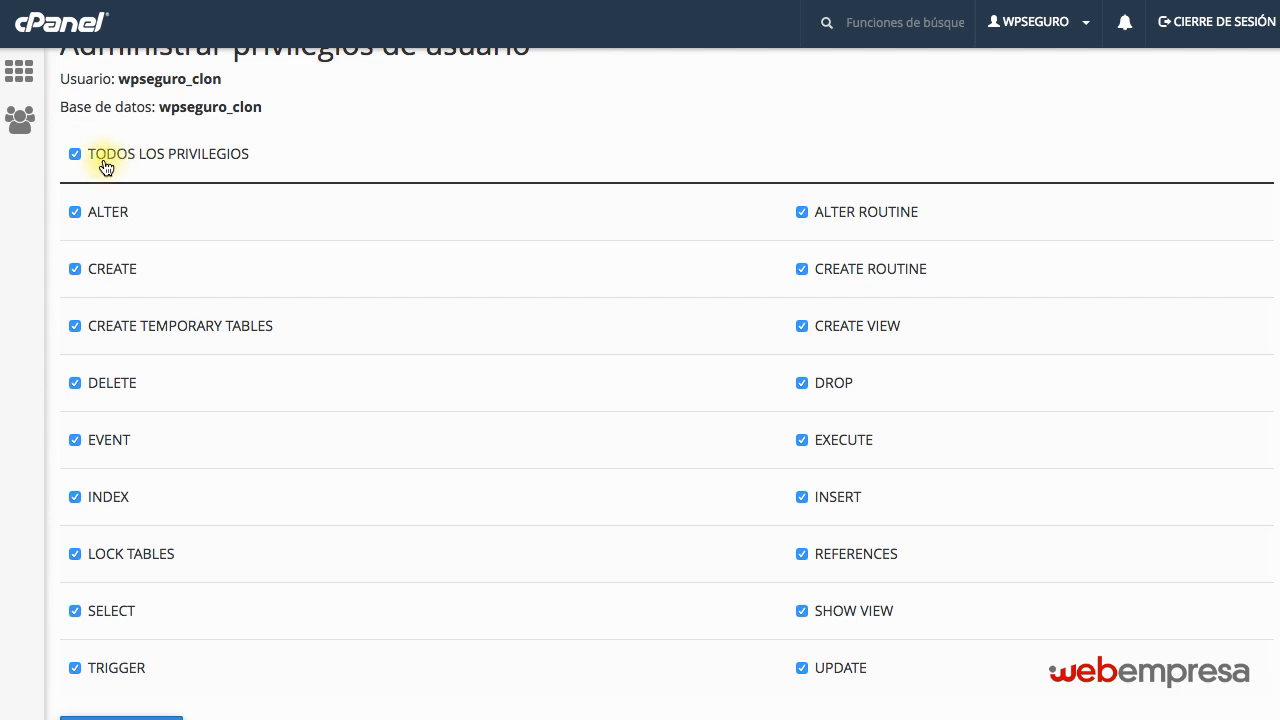
scroll(228, 300, down, 3)
click(110, 585)
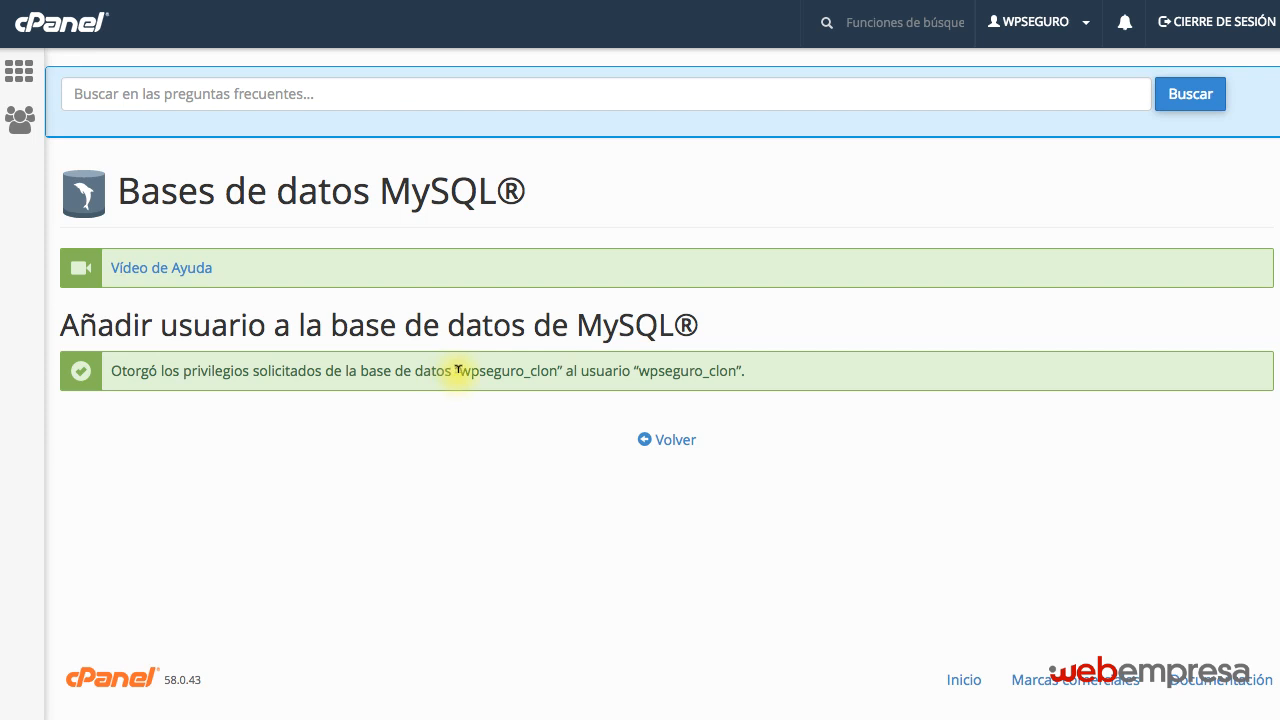
Review the database name and the username in the privileges confirmation and go back to the MySQL databases page.
drag(457, 369, 546, 380)
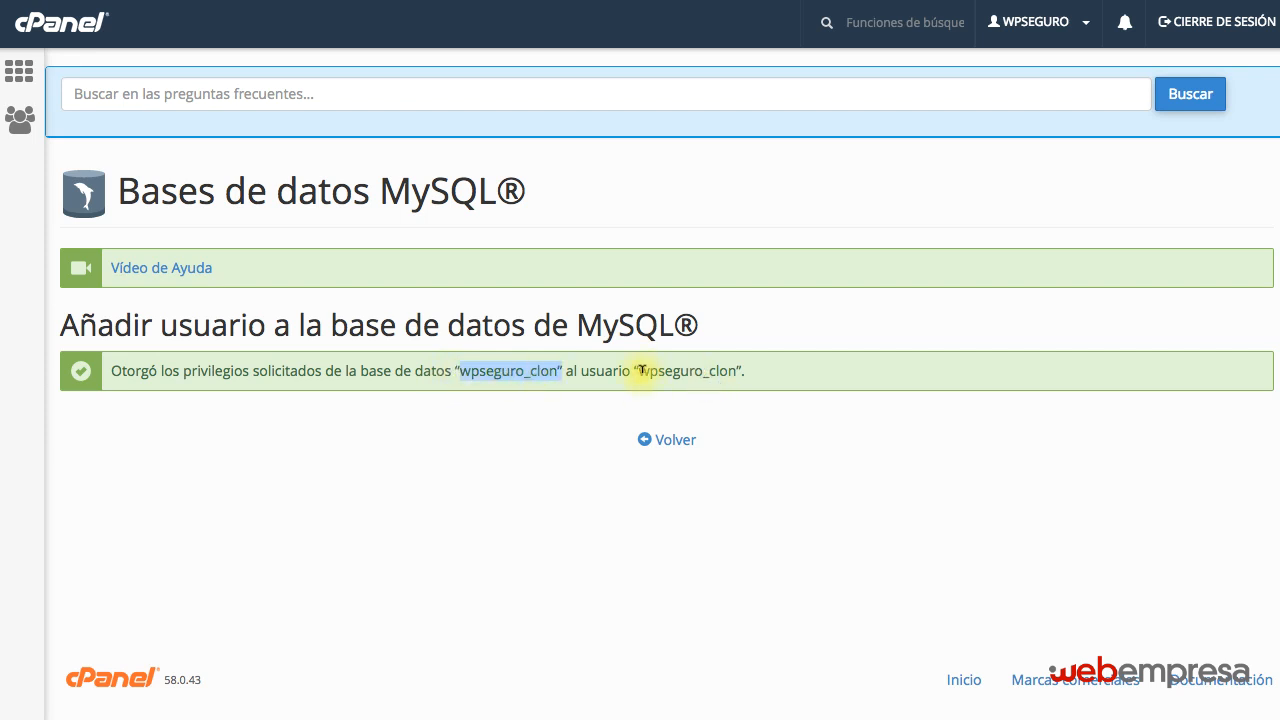
drag(639, 370, 738, 370)
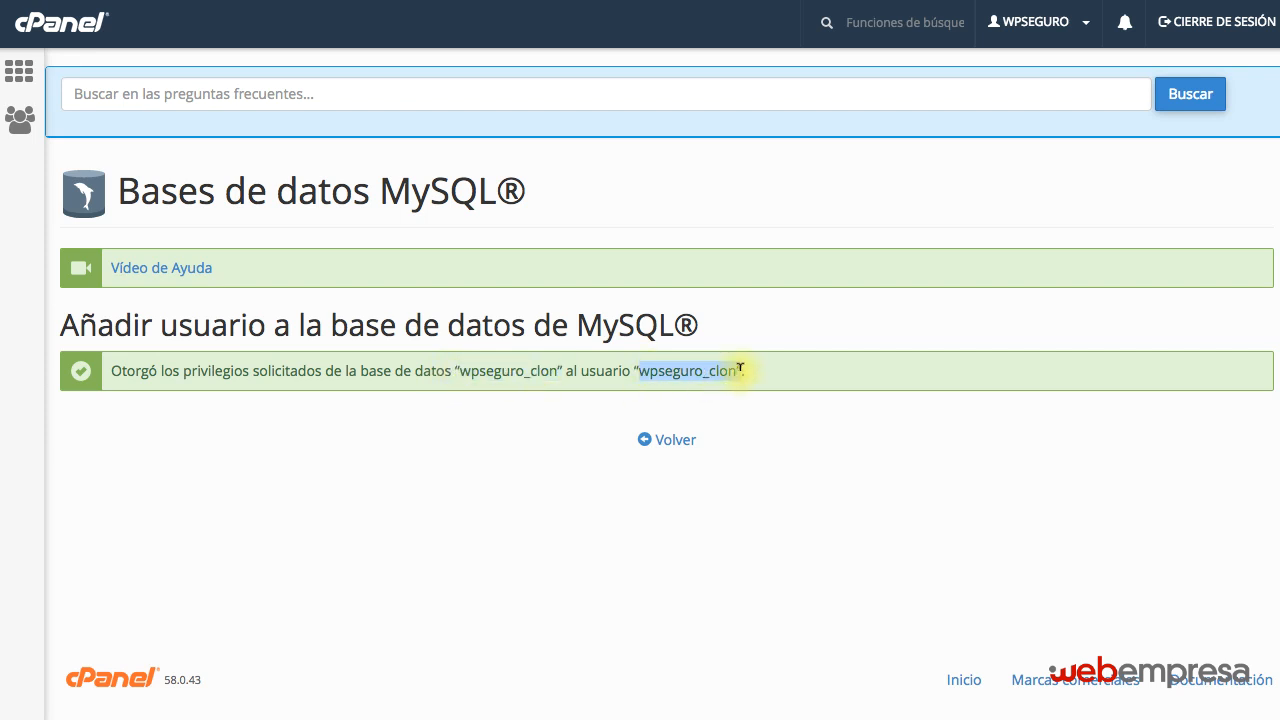
click(676, 440)
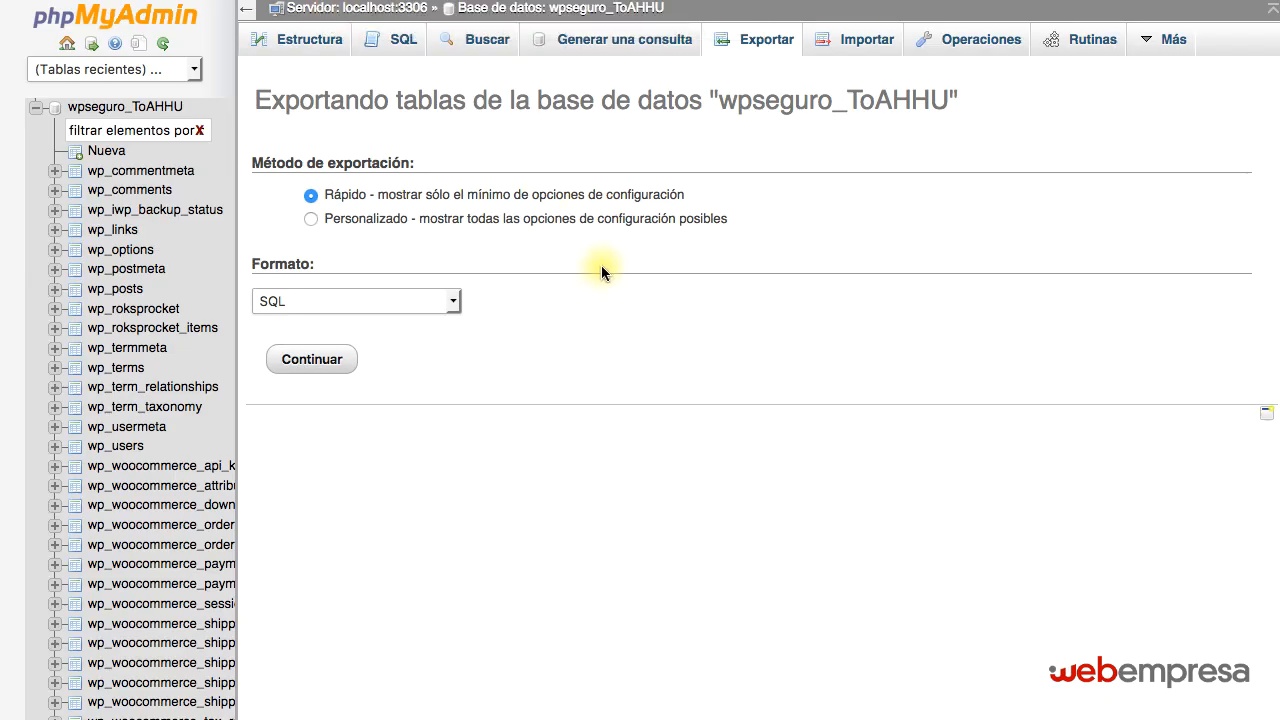
Reopen phpMyAdmin from the cPanel home page and open the wpseguro_clon database within the wpseguro group.
click(35, 106)
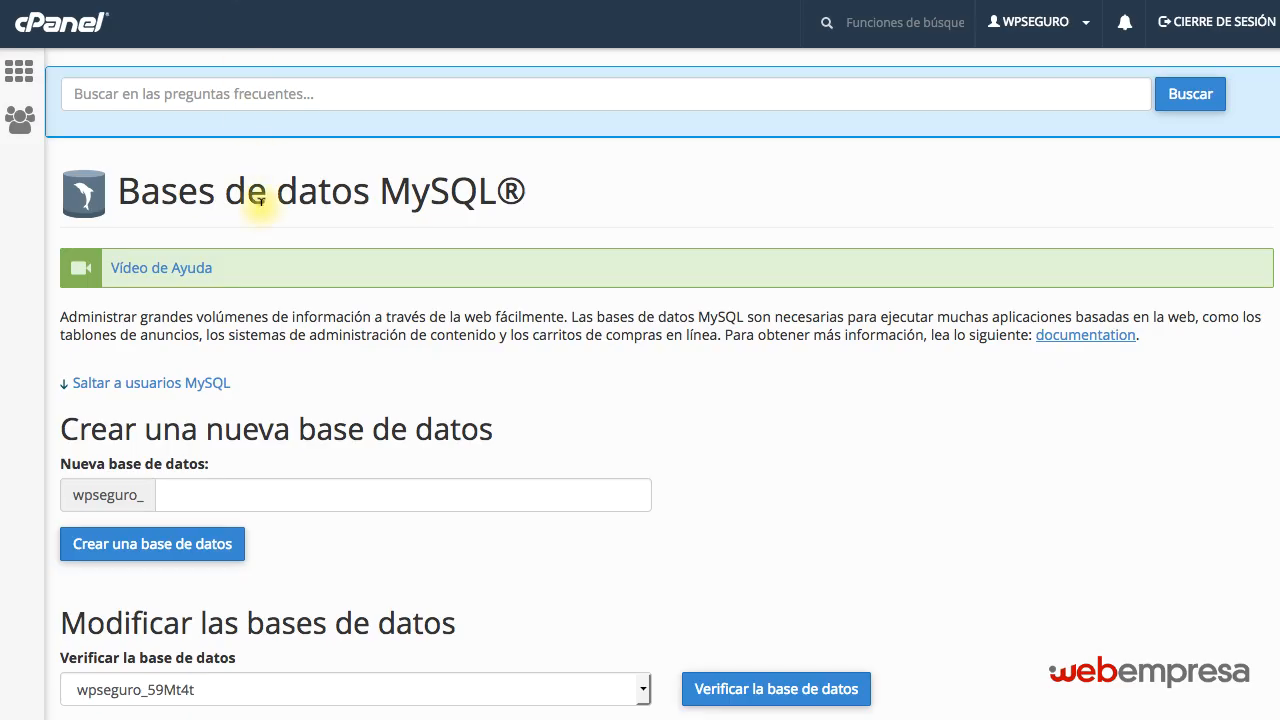
click(55, 33)
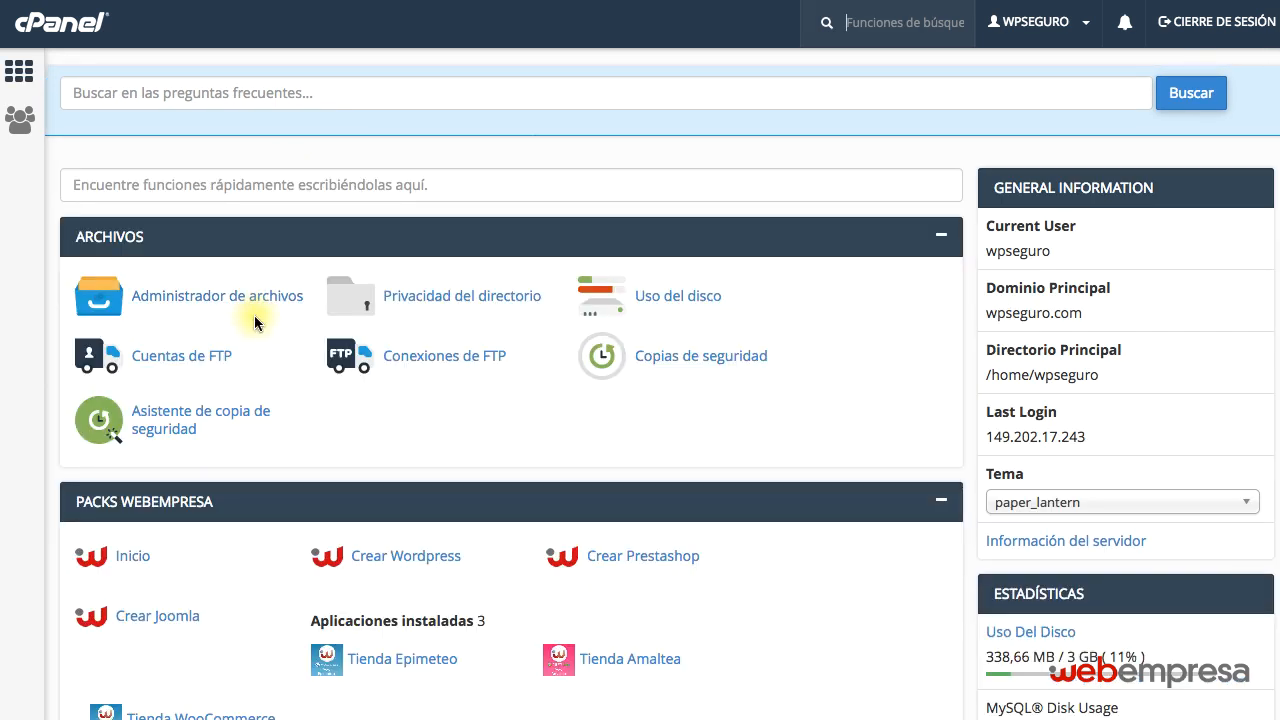
scroll(251, 320, down, 3)
click(183, 590)
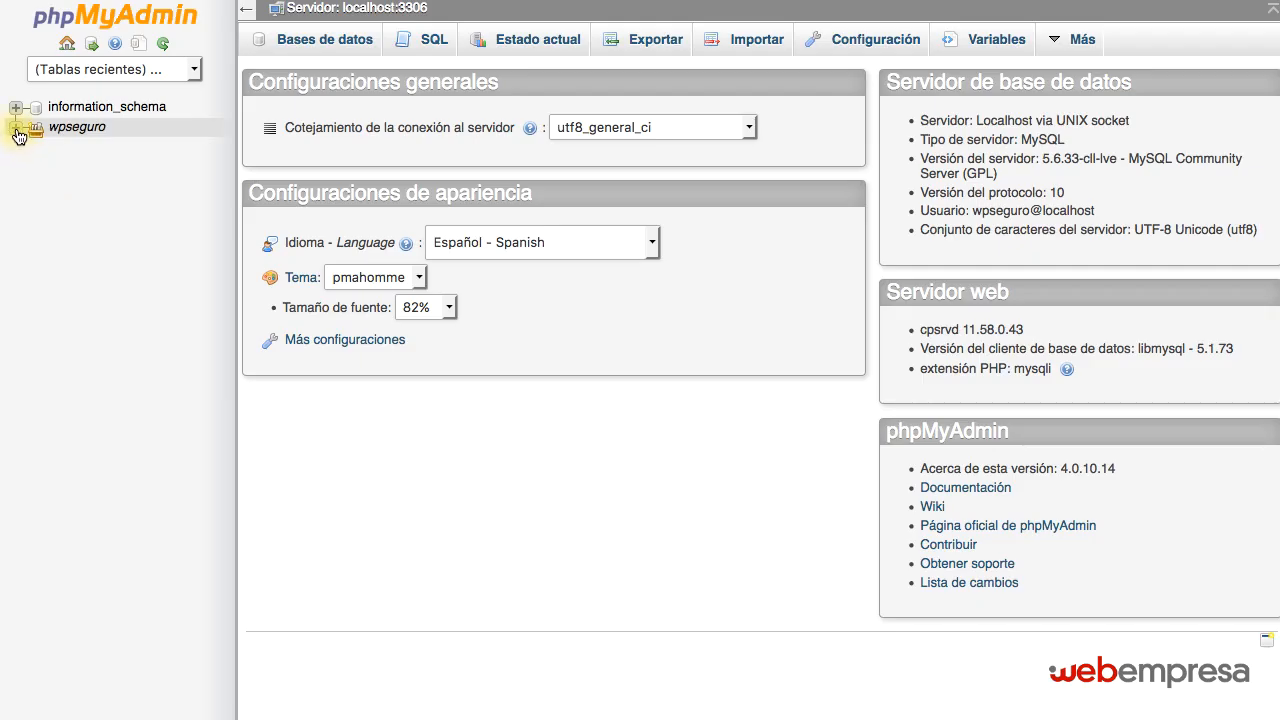
click(16, 127)
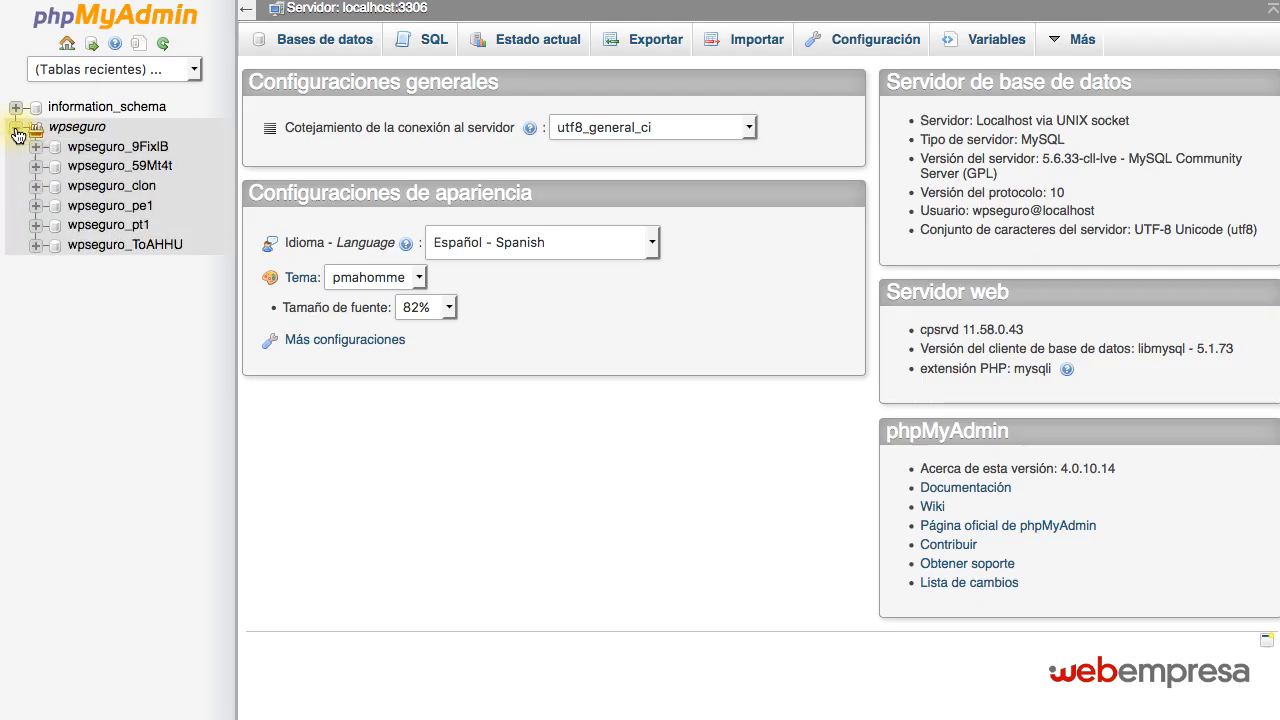
click(146, 189)
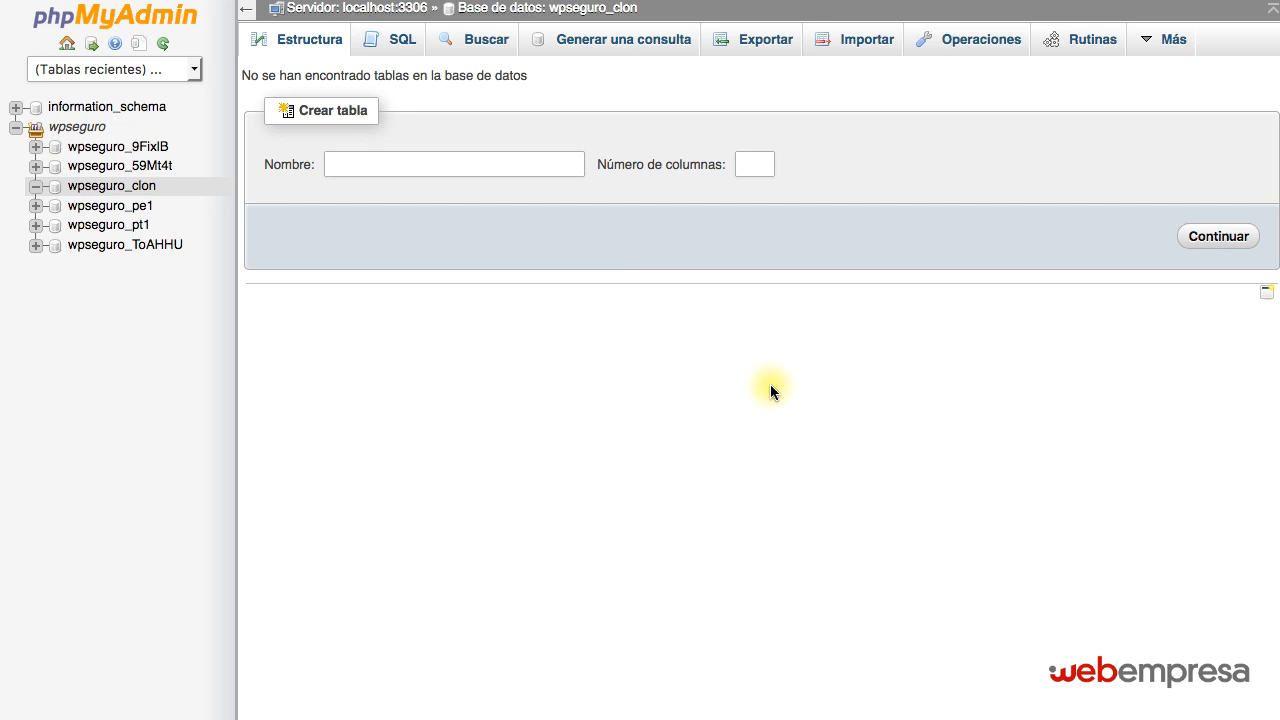
Import the wpseguro_ToAHHU.sql file into the wpseguro_clon database, keeping the utf-8 character set and SQL format.
click(867, 42)
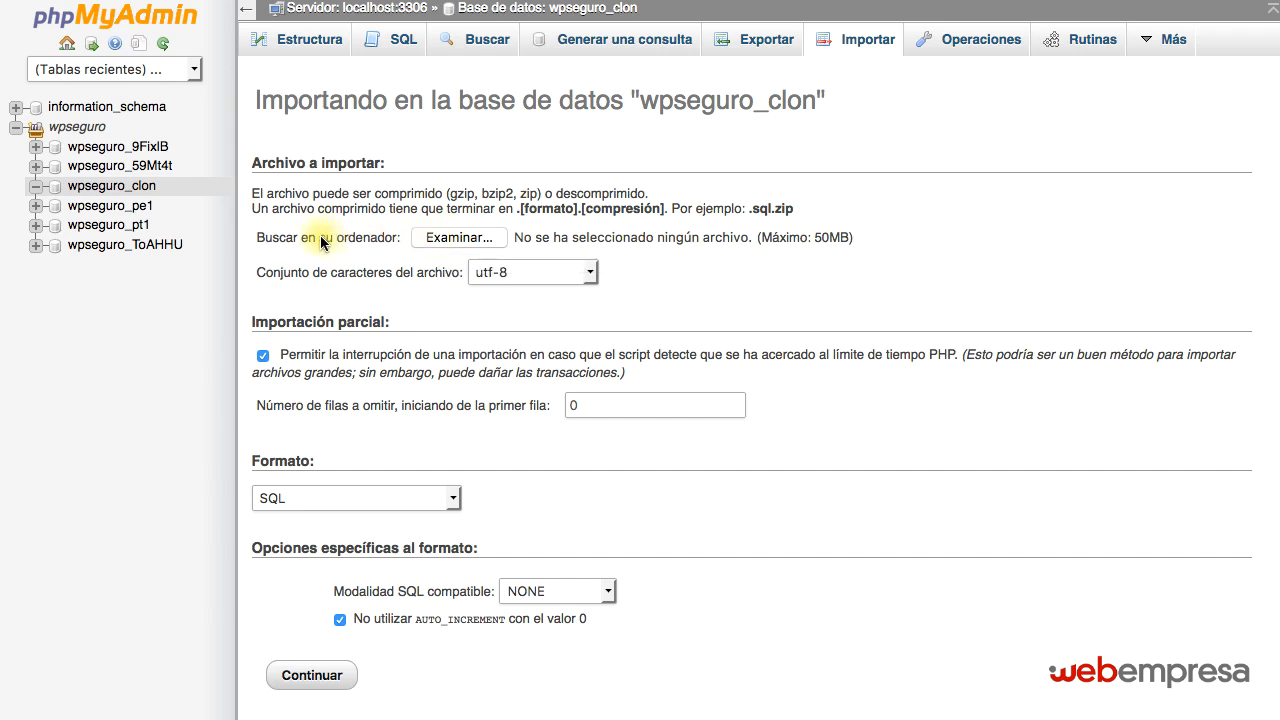
click(461, 240)
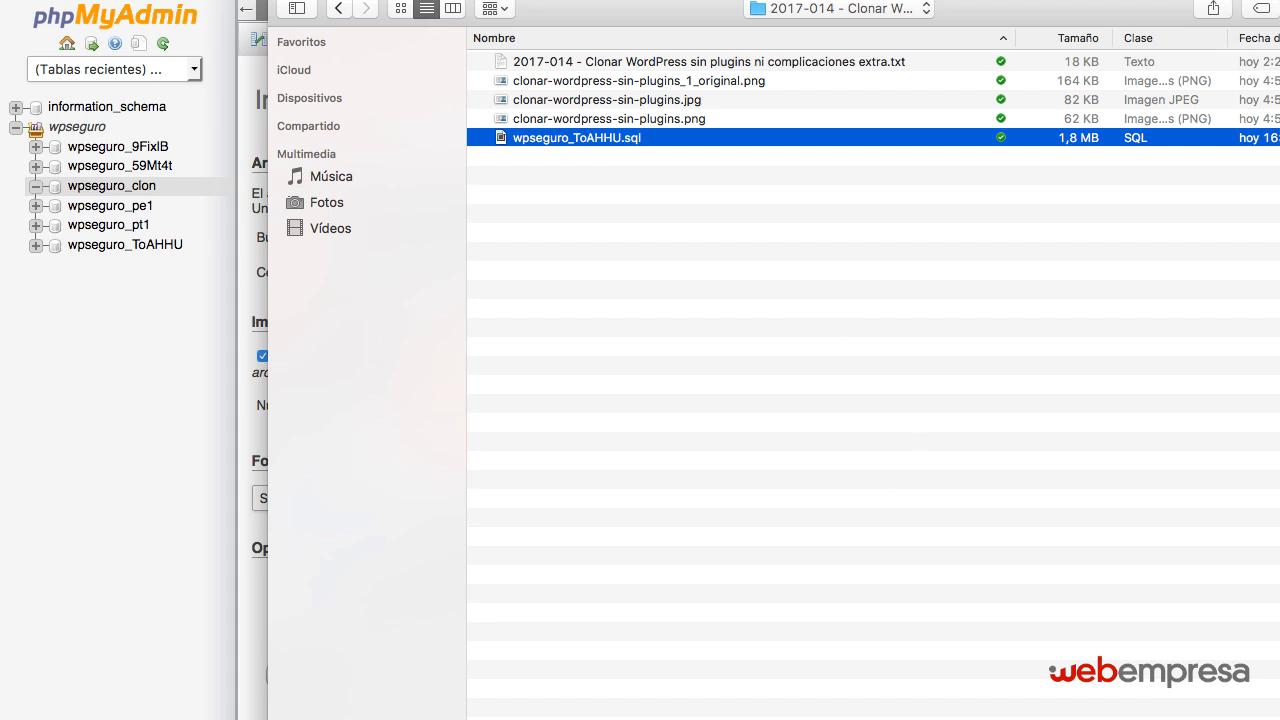
key(Return)
click(312, 674)
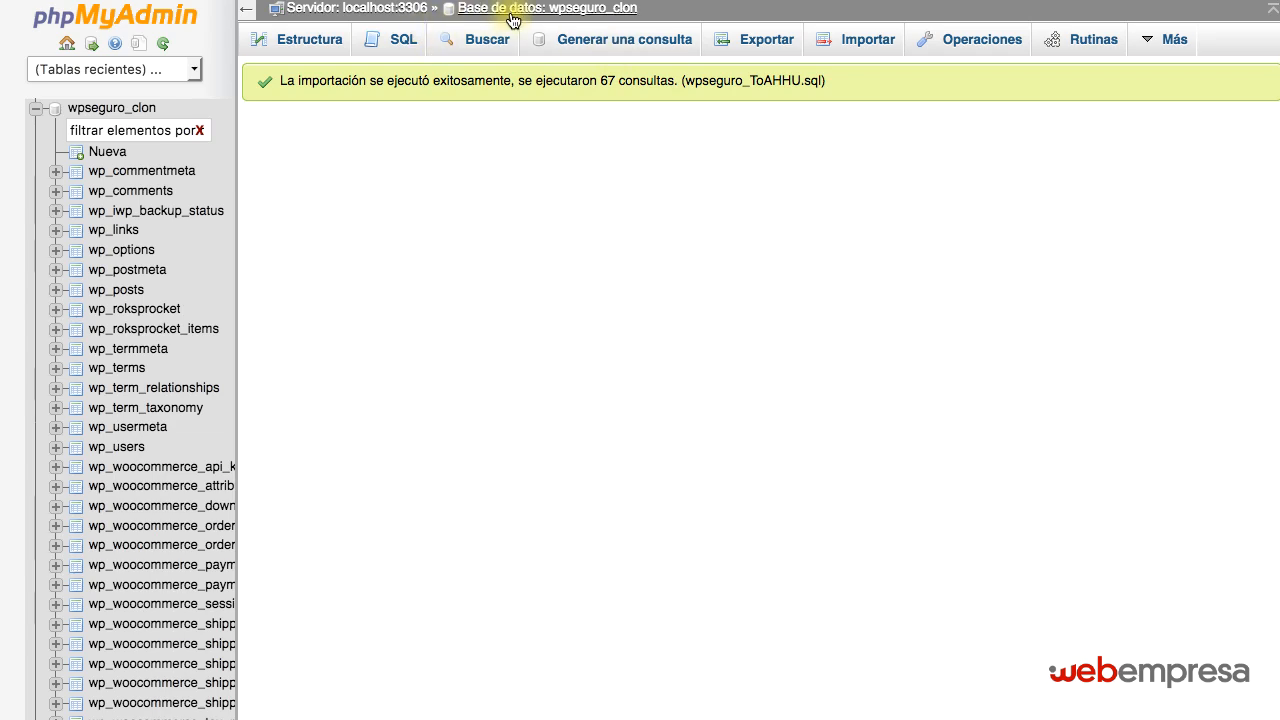
Review the imported tables of the wpseguro_clon database, then open wp_options and look through its rows.
click(592, 12)
scroll(449, 205, down, 5)
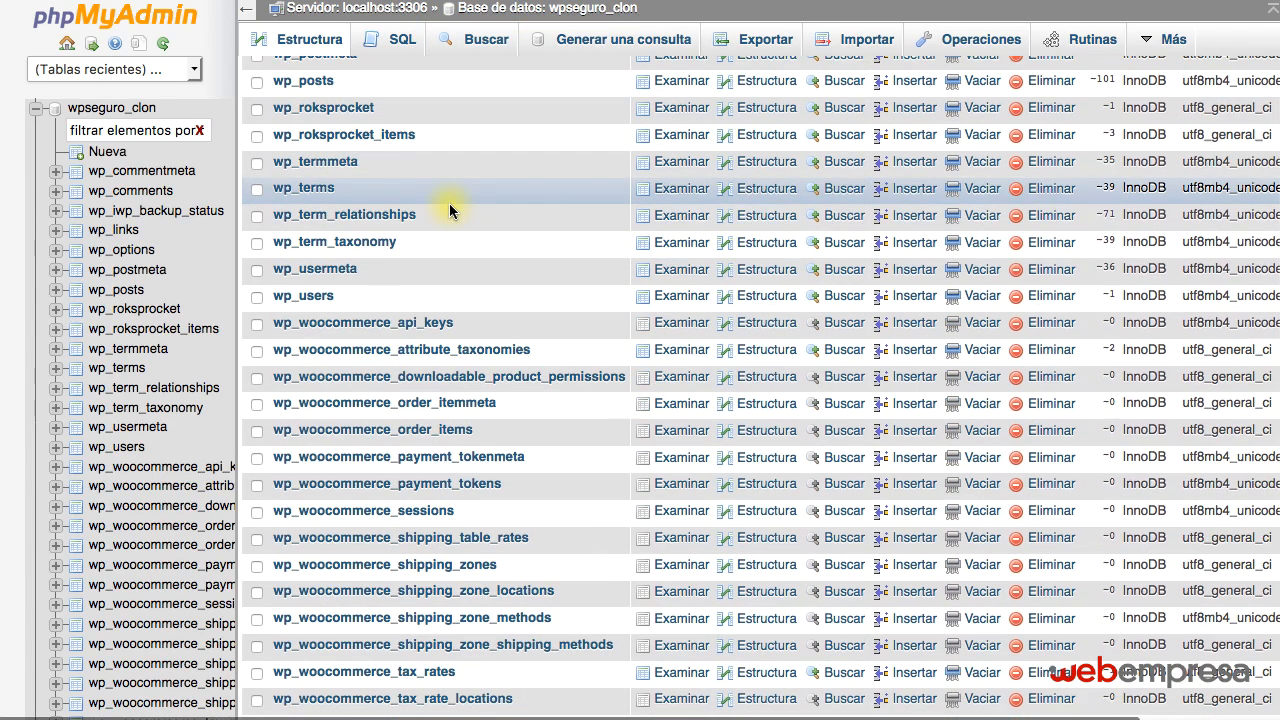
scroll(449, 208, up, 5)
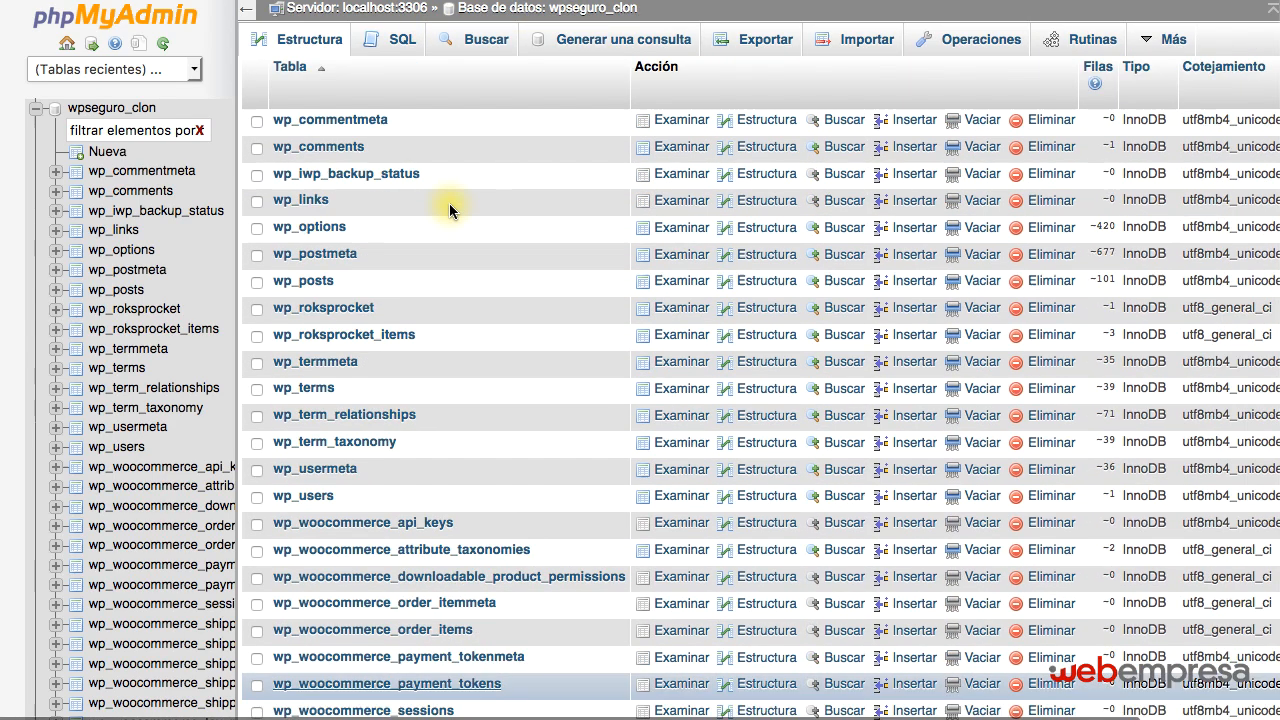
click(306, 228)
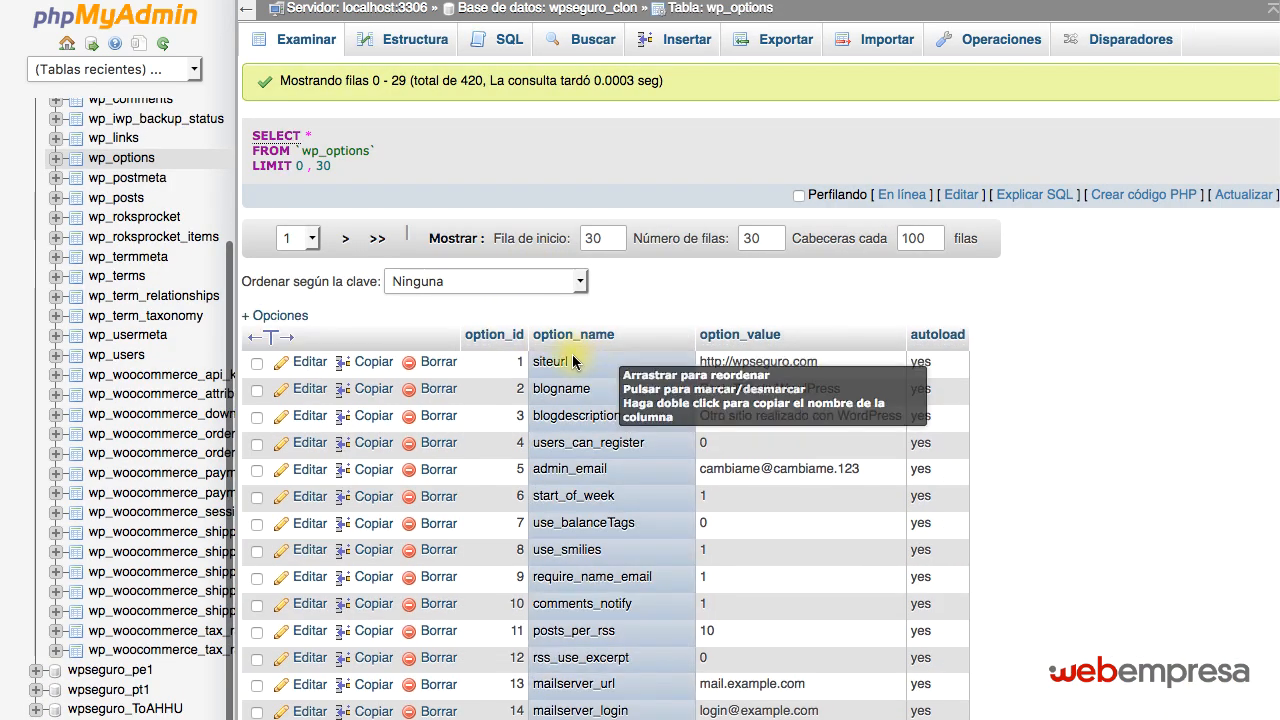
scroll(573, 361, down, 5)
scroll(571, 357, up, 5)
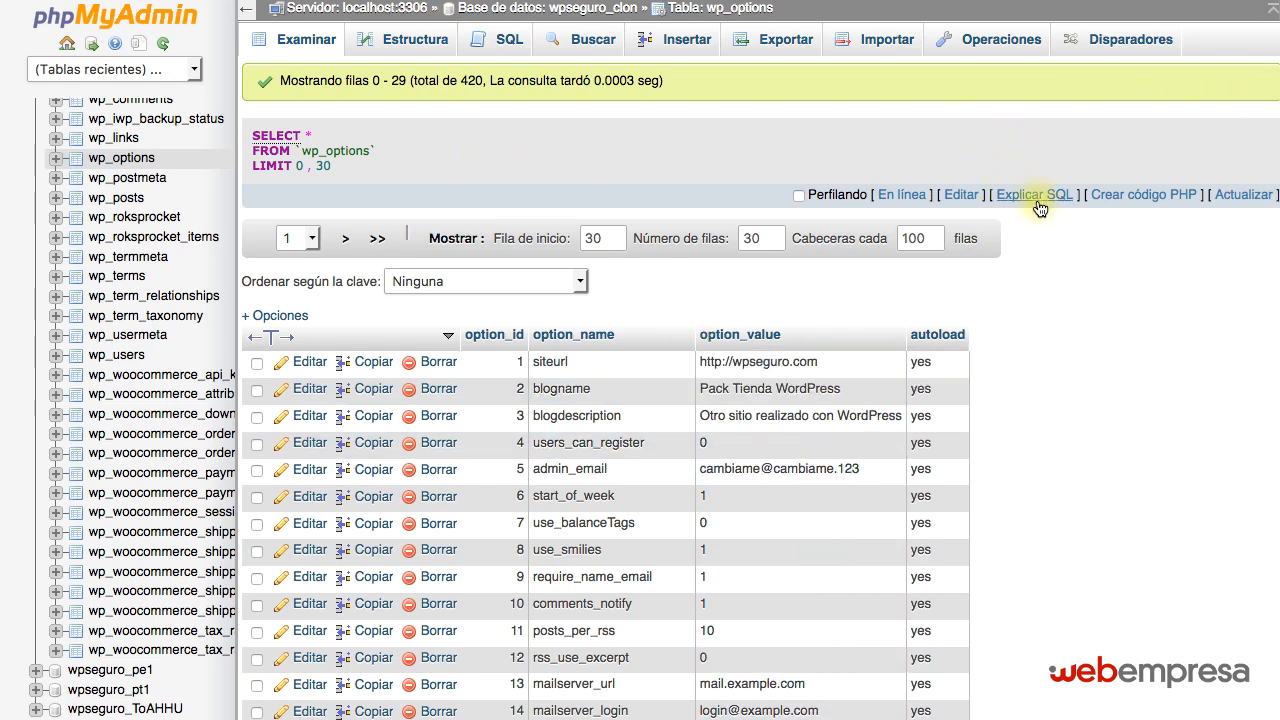
Check the elapsed time on the stopwatch and switch to the File Manager showing the public_html files.
click(1279, 120)
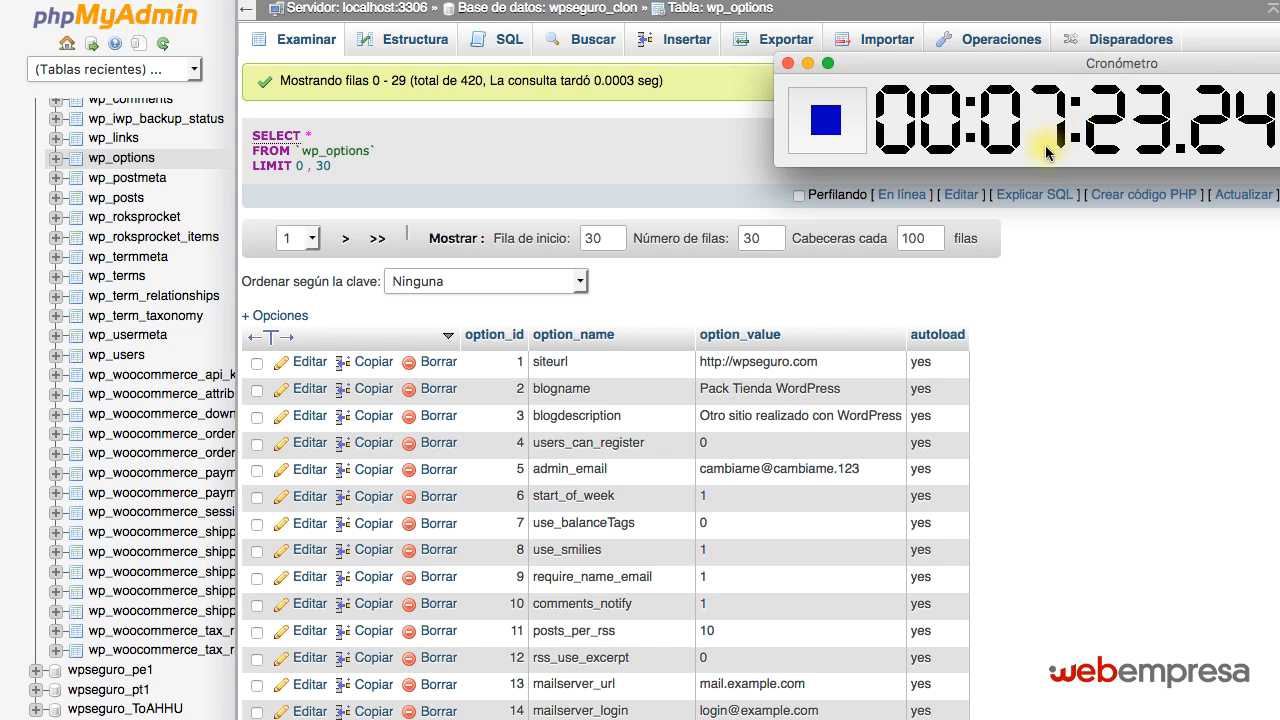
click(1098, 378)
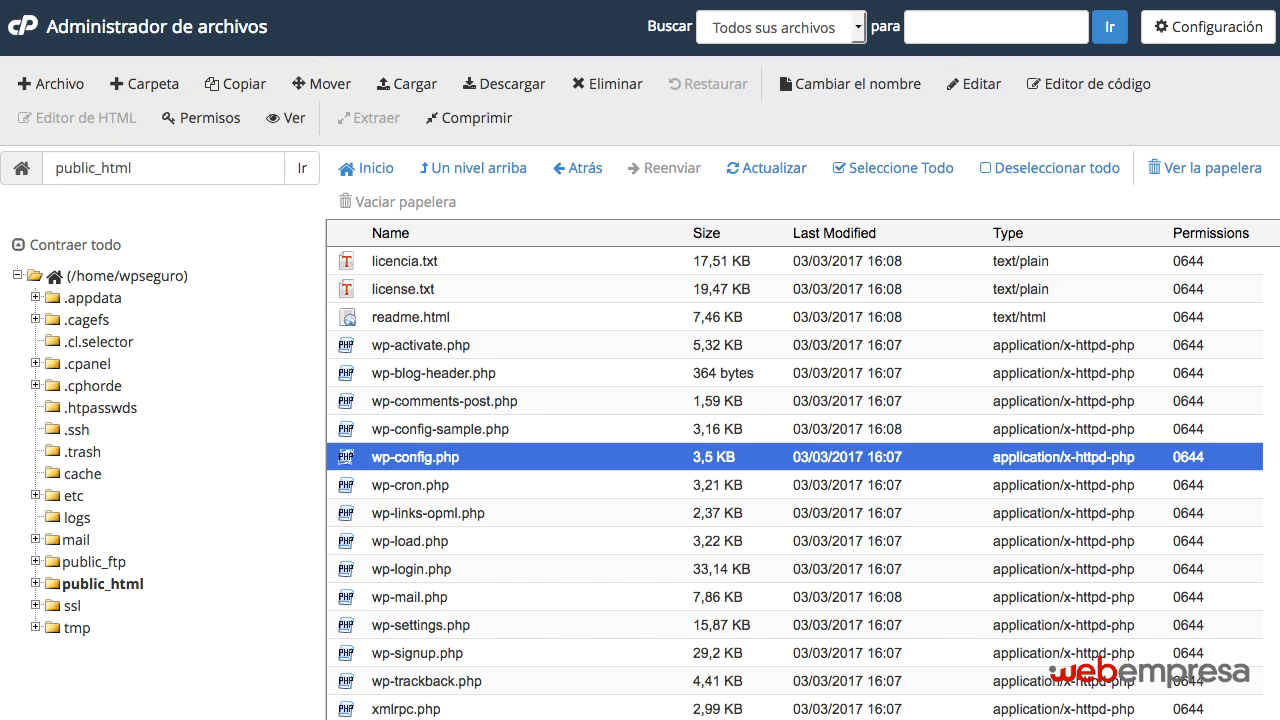
Open the webempresa.cc folder, look through its WordPress files, and return to the public_html folder.
scroll(537, 332, up, 3)
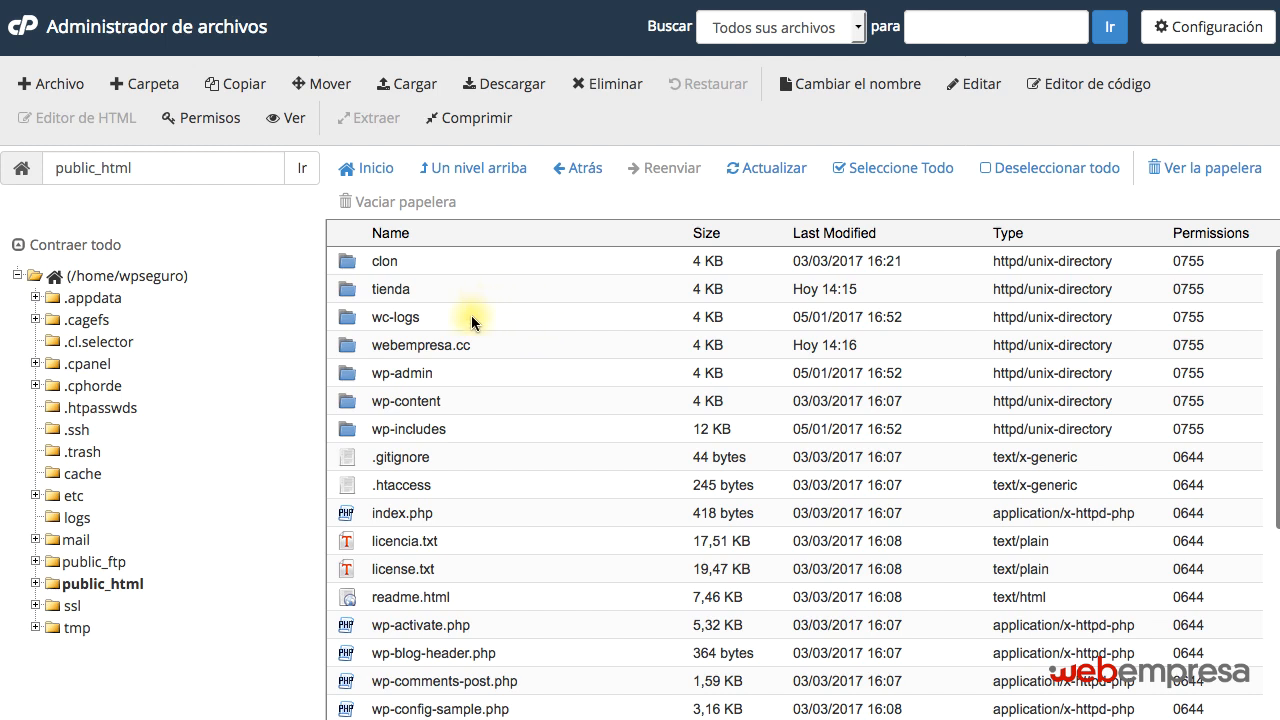
double_click(145, 167)
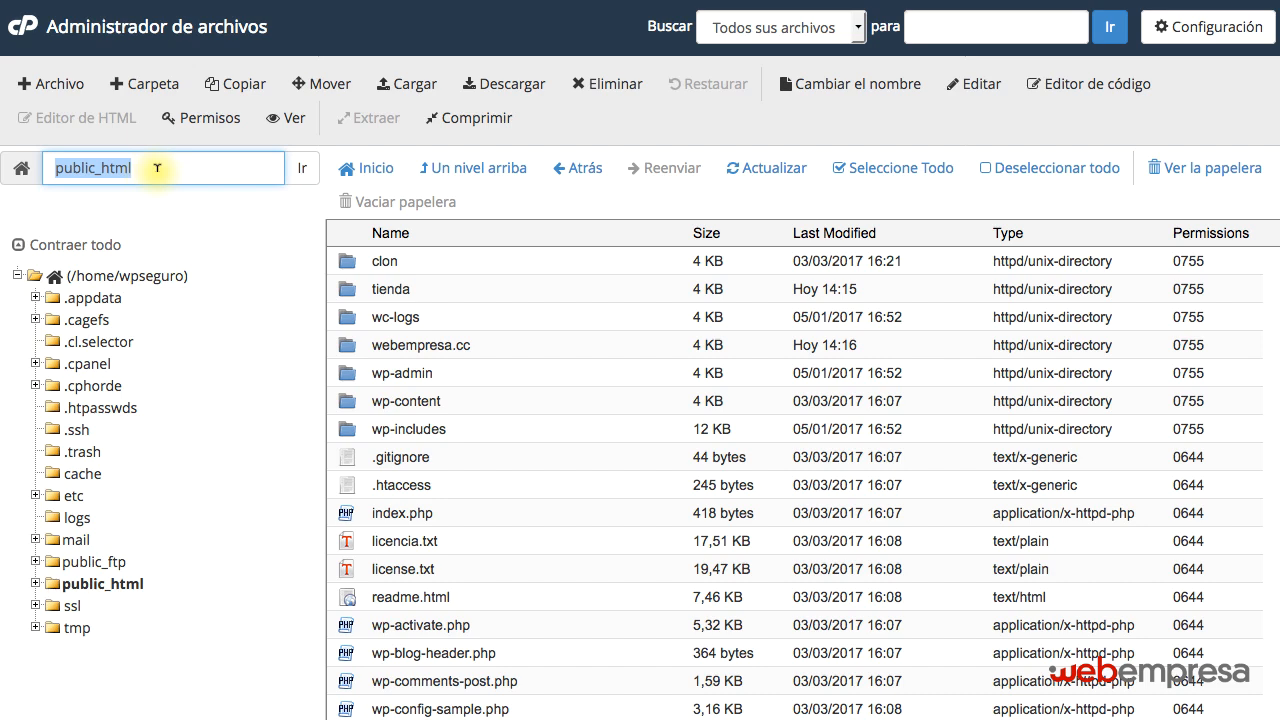
double_click(499, 345)
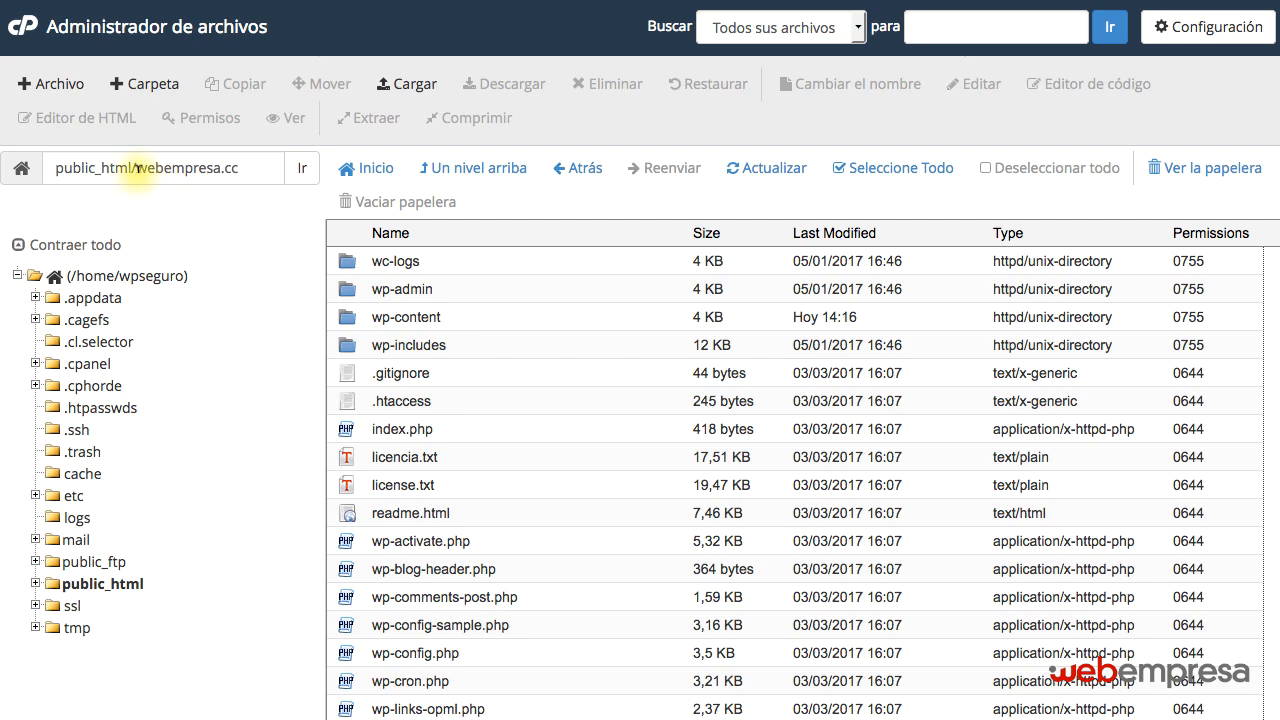
drag(137, 168, 253, 166)
click(464, 259)
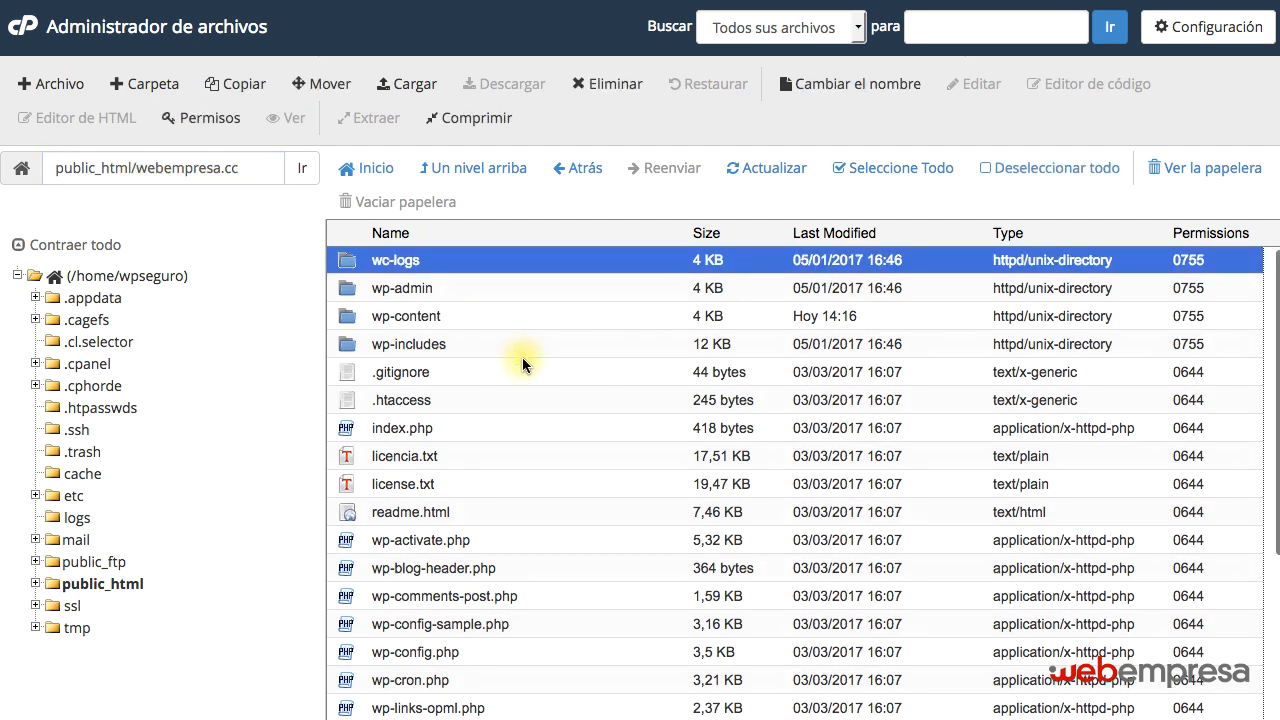
scroll(500, 500, down, 3)
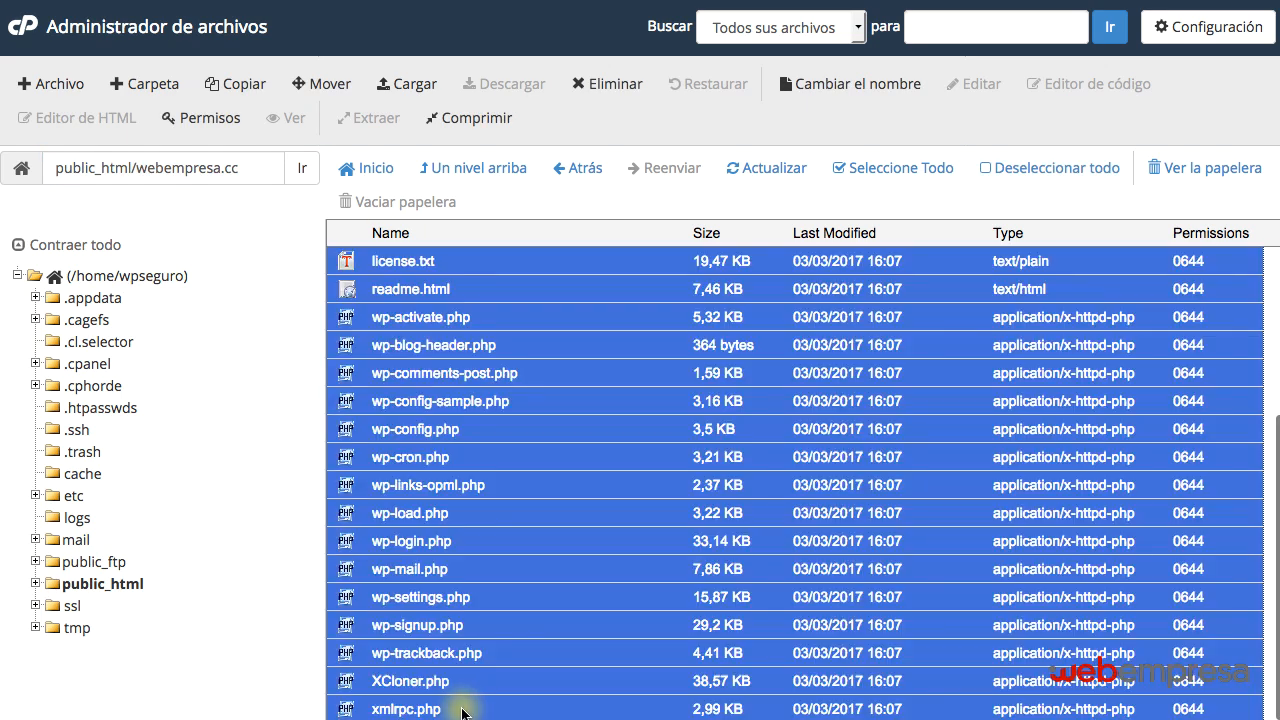
shift+click(462, 709)
click(466, 170)
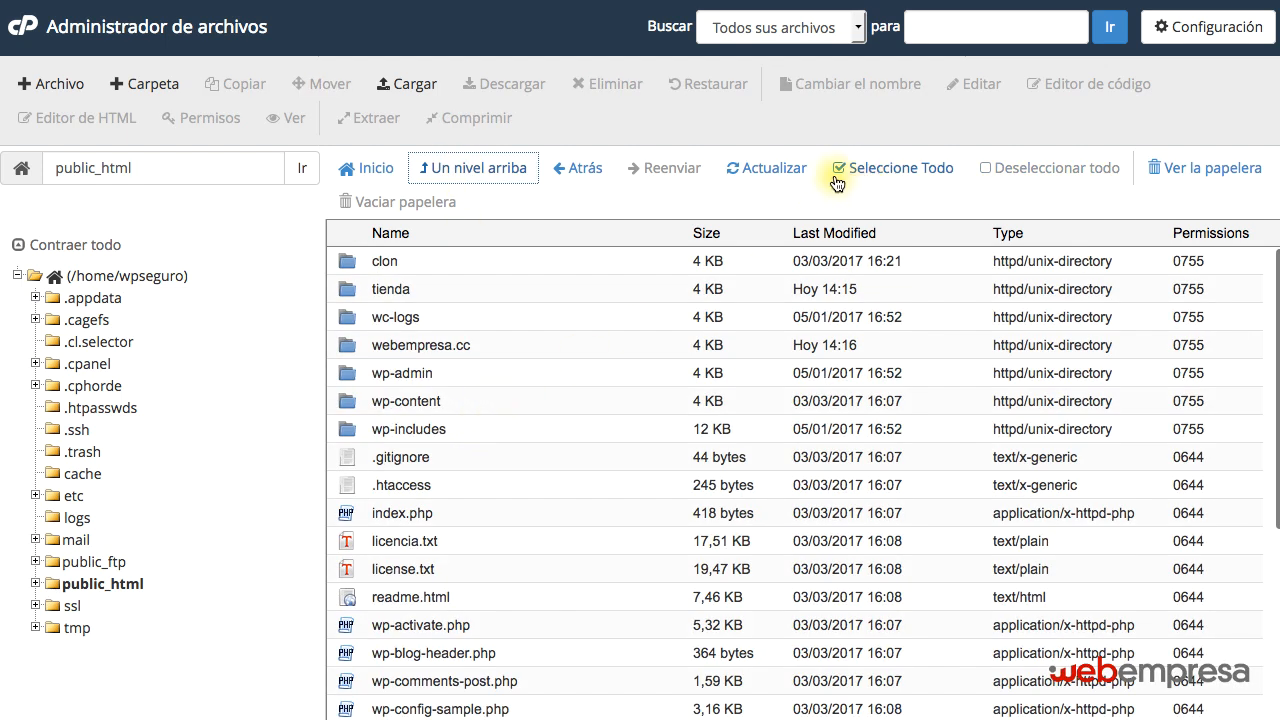
Select everything in public_html except the clon, tienda, wc-logs and webempresa.cc folders.
click(893, 168)
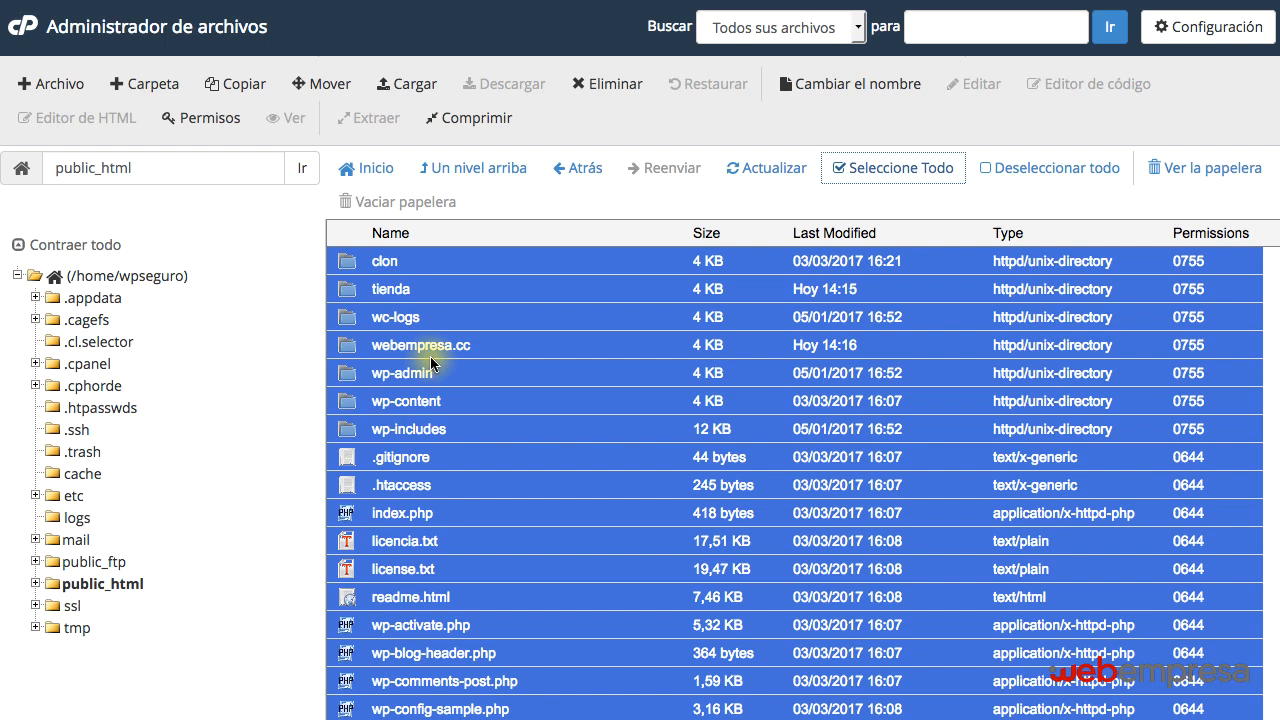
ctrl+click(422, 262)
ctrl+click(432, 290)
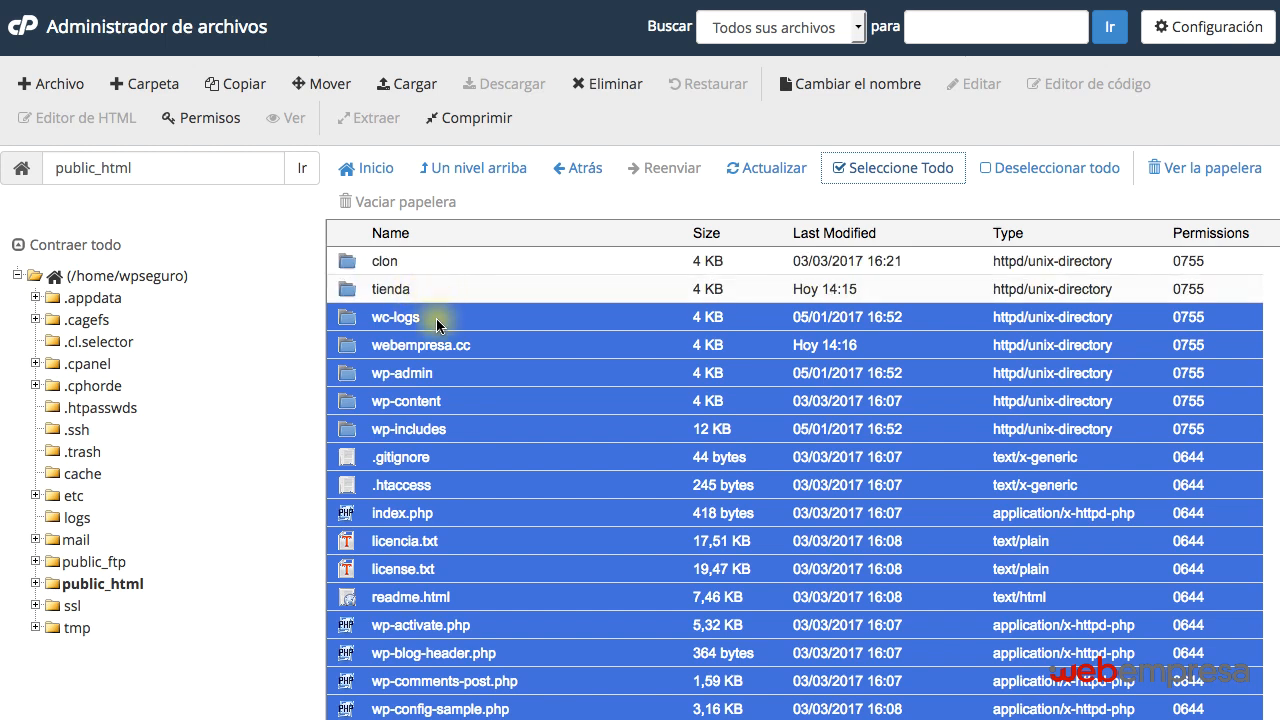
ctrl+click(436, 318)
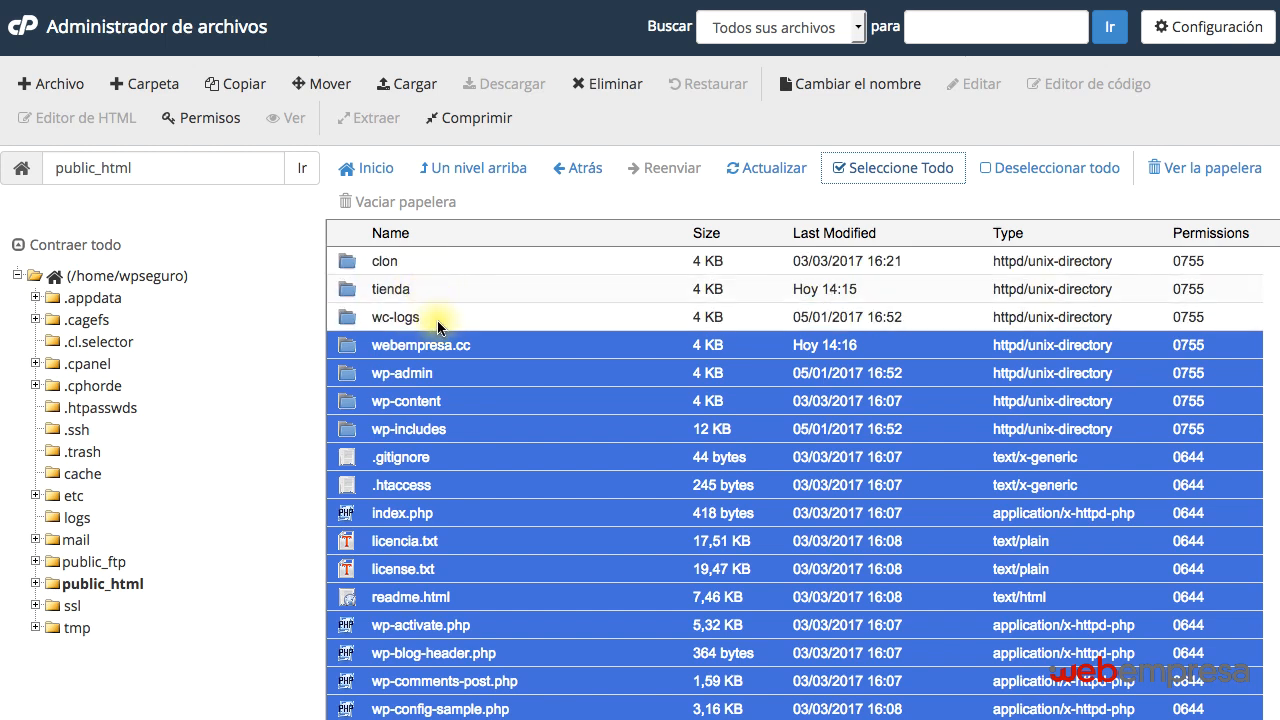
ctrl+click(484, 350)
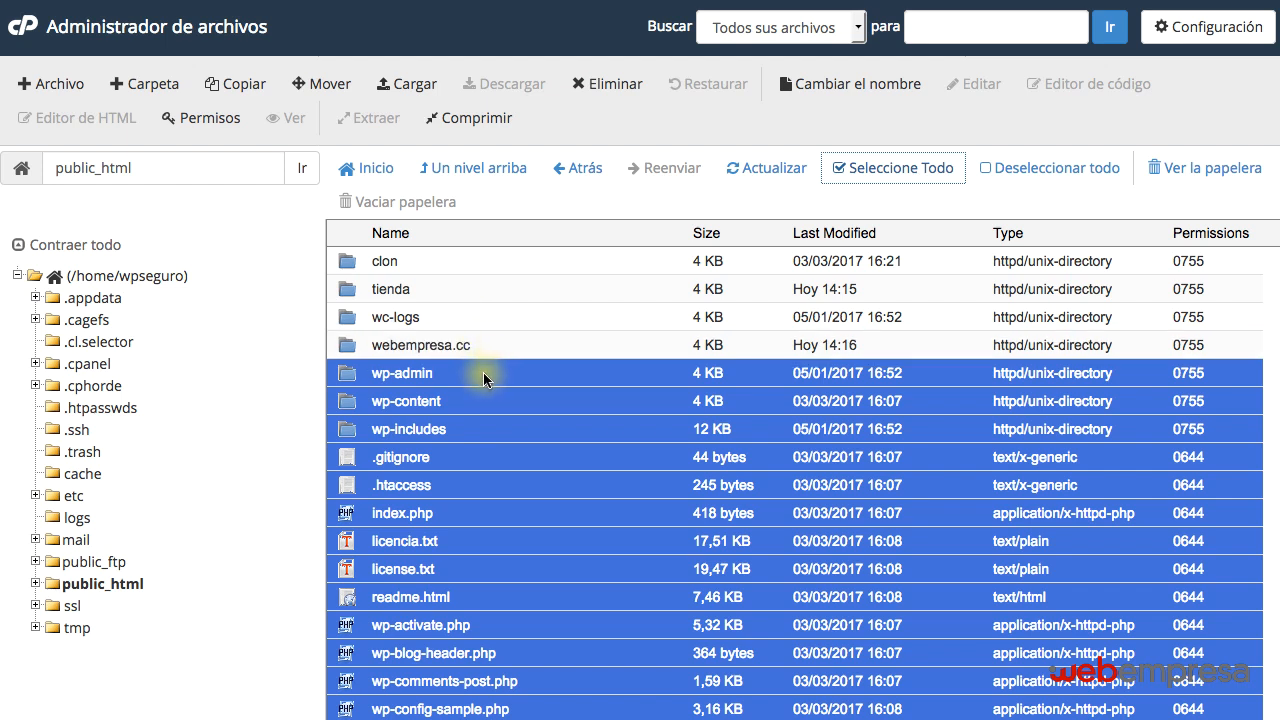
scroll(474, 382, down, 5)
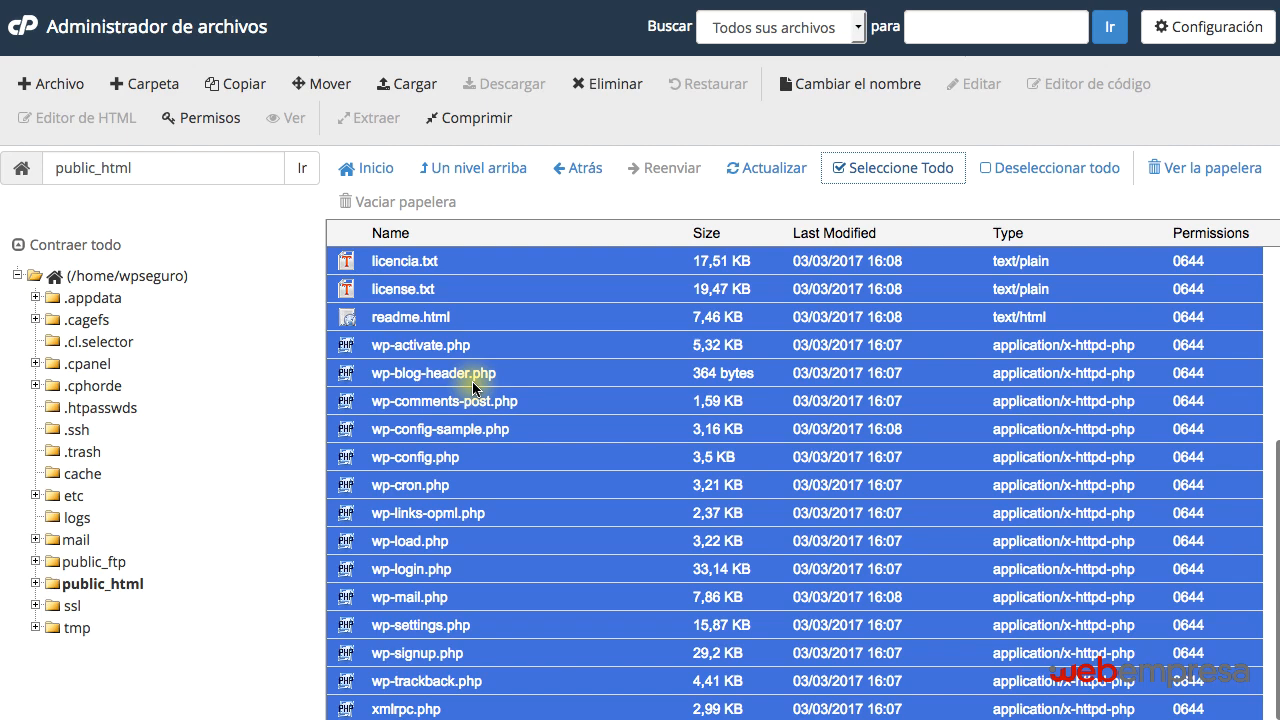
scroll(474, 388, up, 5)
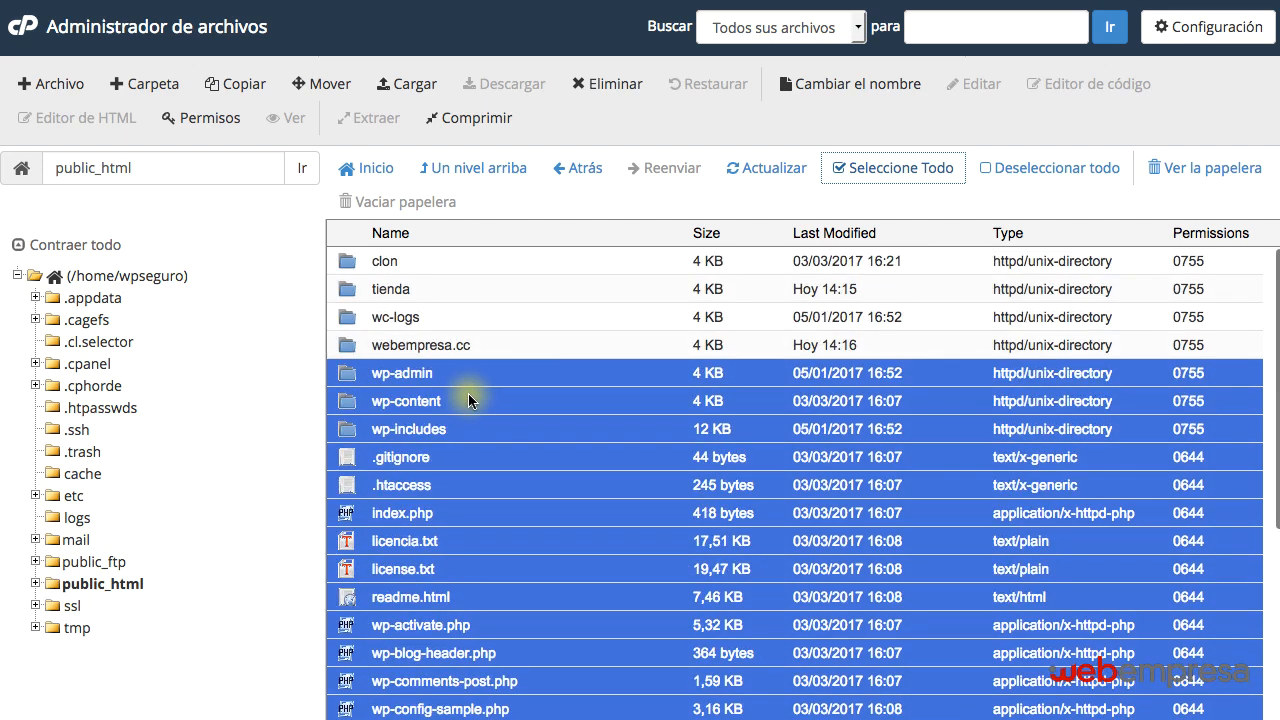
scroll(468, 398, down, 5)
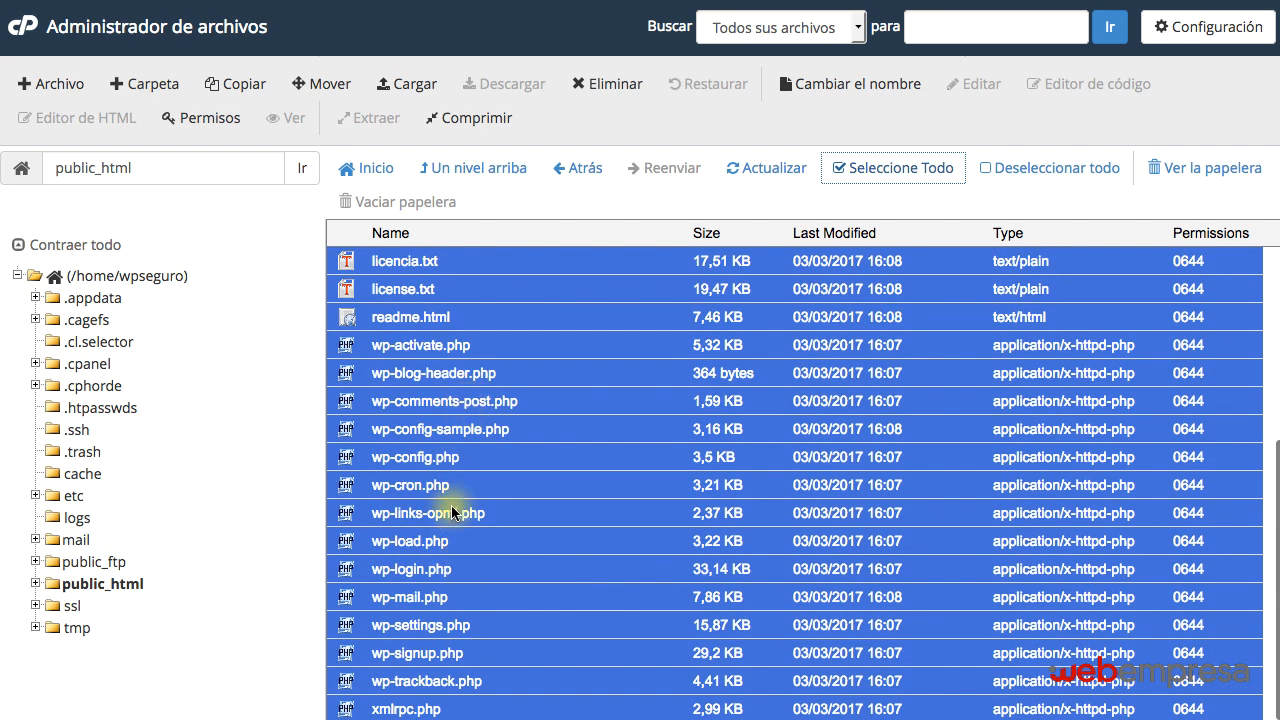
scroll(450, 360, up, 4)
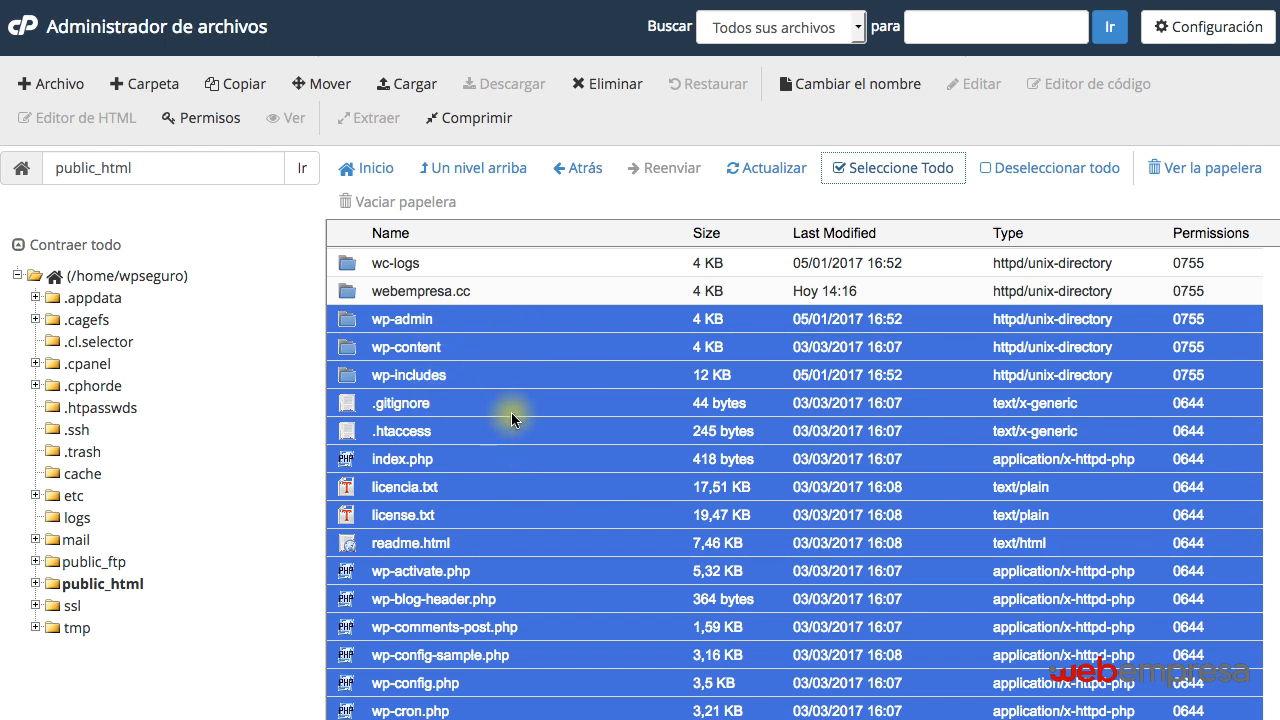
Compress the selected files into a zip archive named /public_html/clon.zip and dismiss the compression results.
click(465, 121)
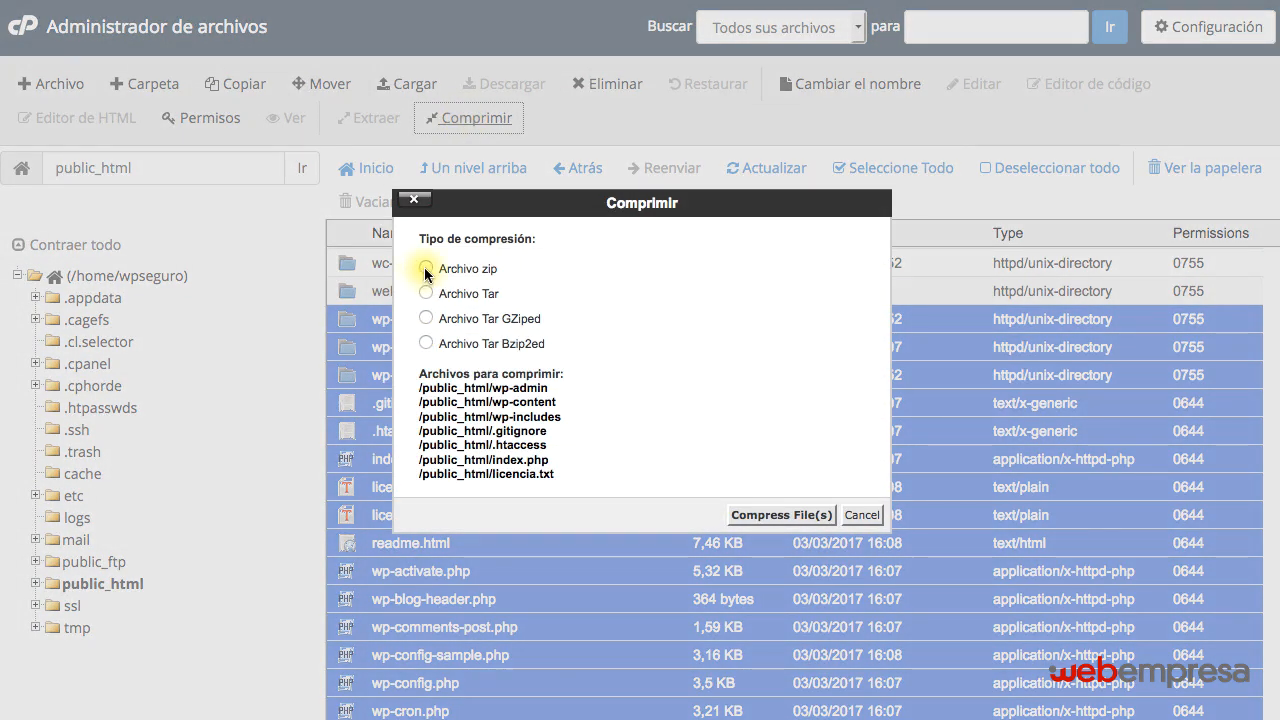
click(426, 270)
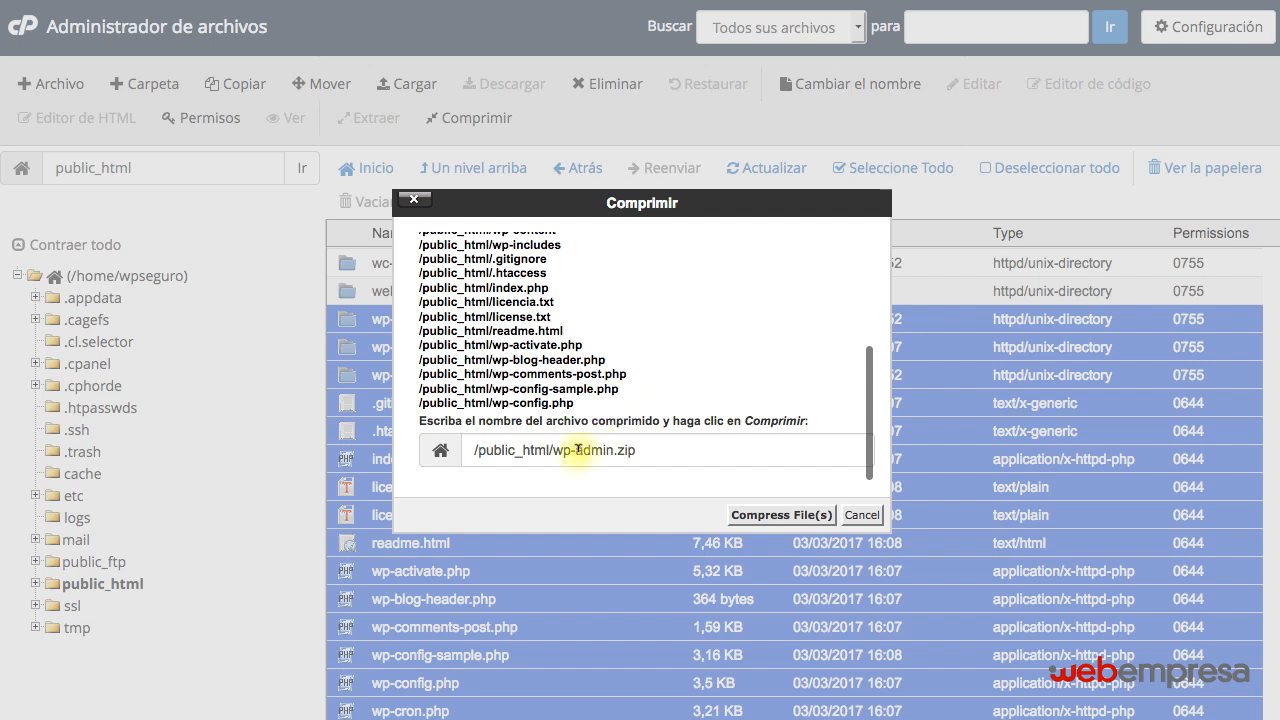
drag(555, 448, 614, 450)
key(BackSpace)
text(clon)
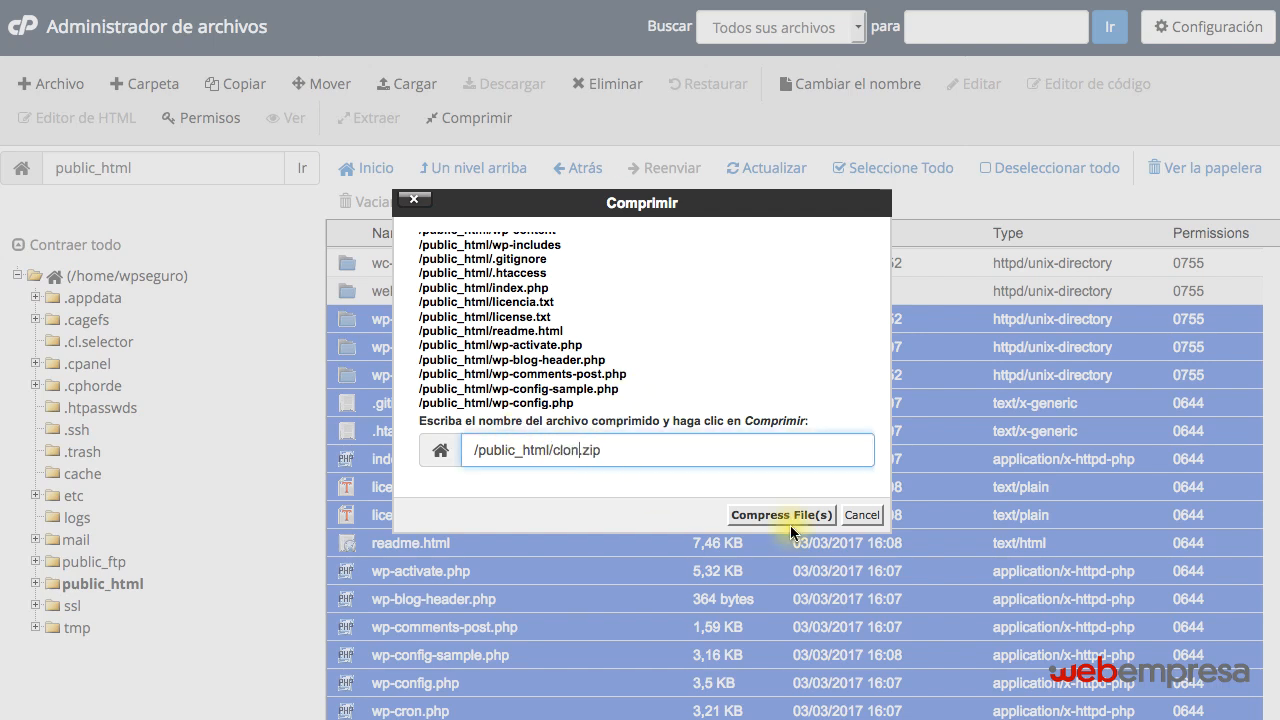
click(781, 516)
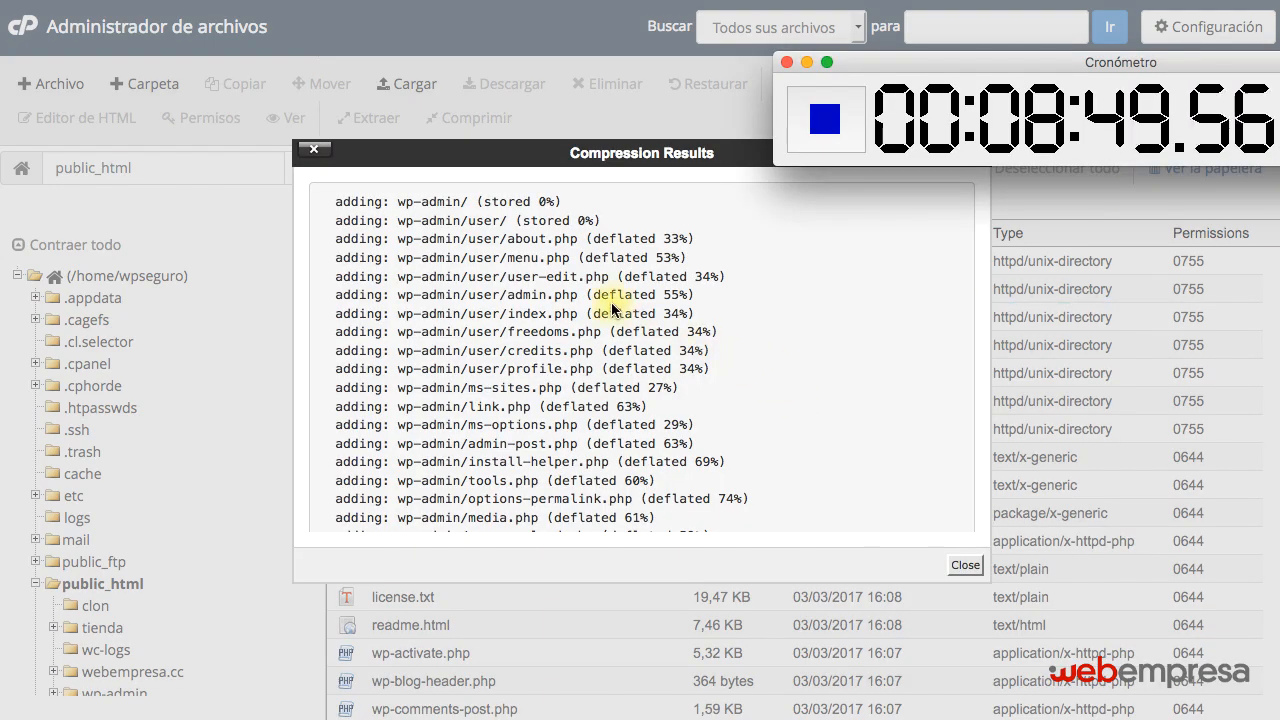
scroll(535, 258, down, 3)
scroll(540, 262, down, 15)
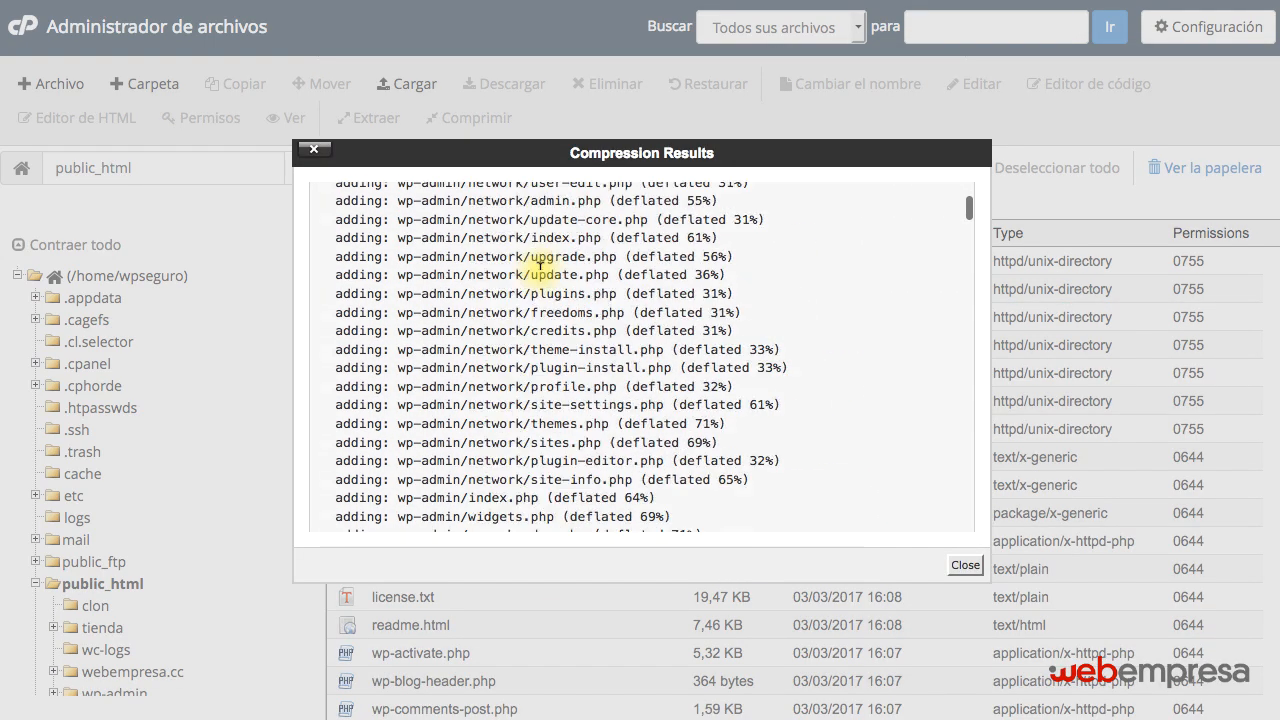
scroll(546, 268, down, 5)
click(965, 565)
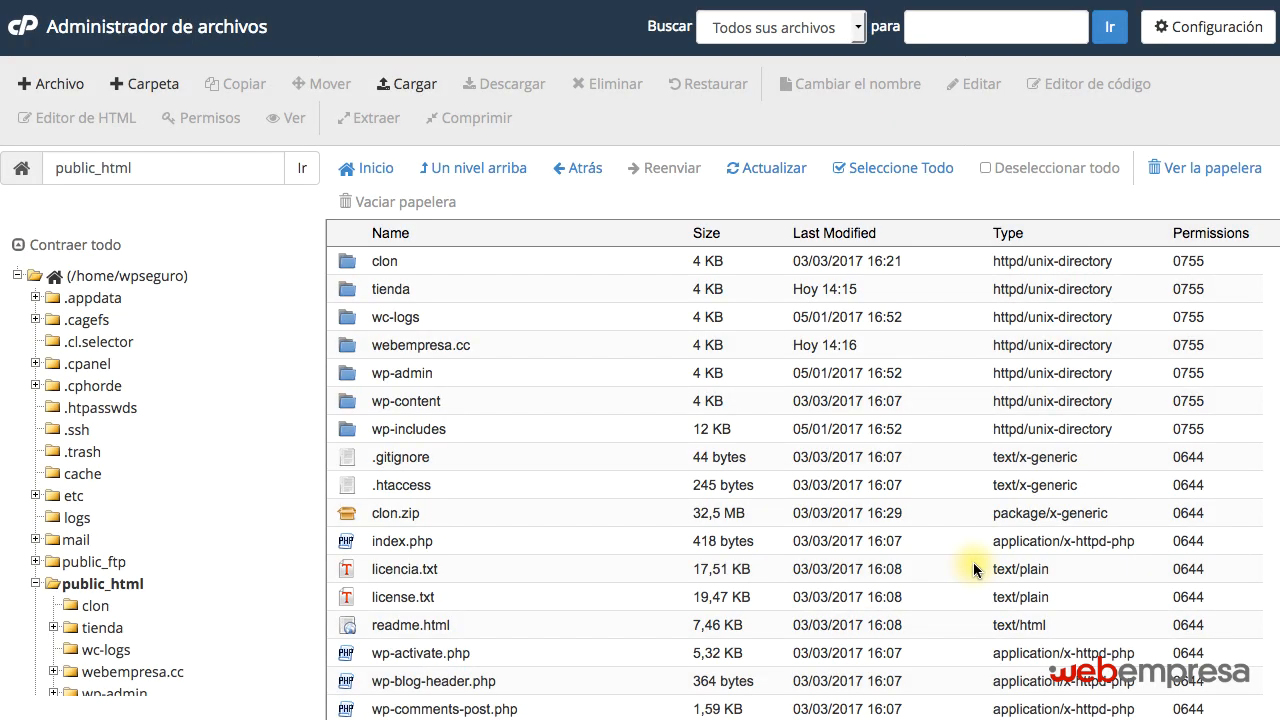
Move clon.zip from public_html to /public_html/clon.
click(435, 517)
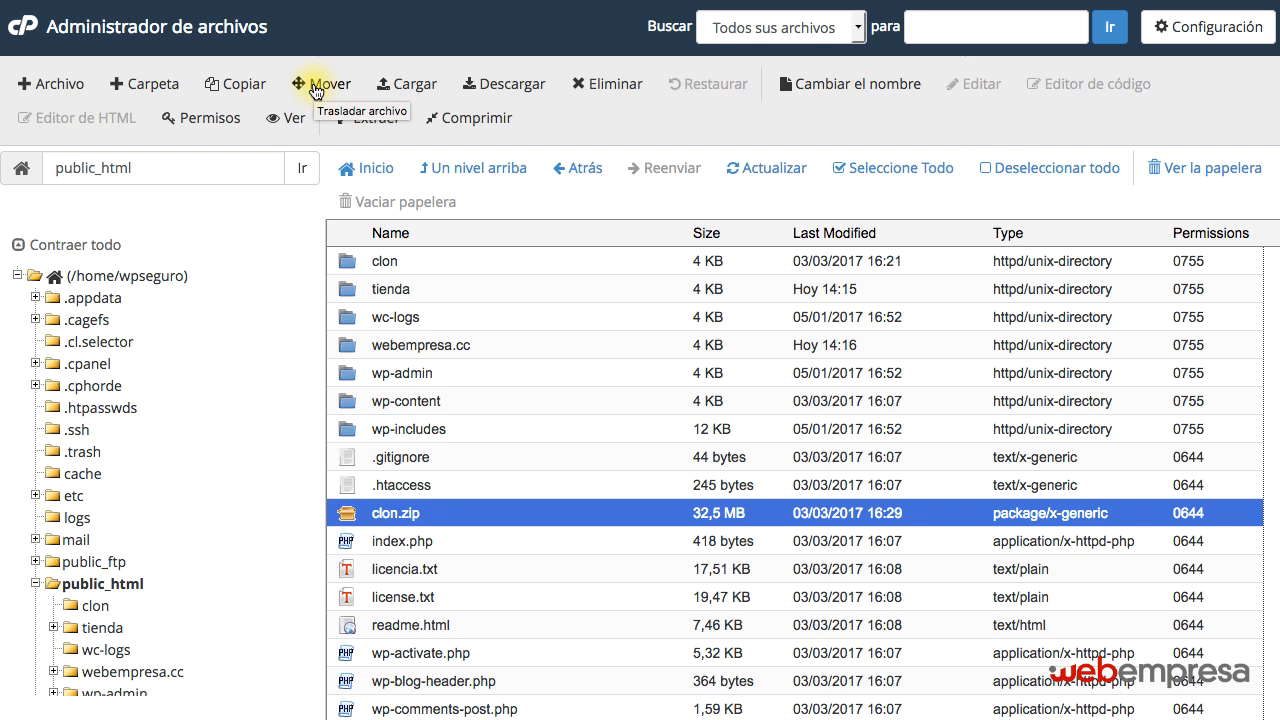
click(427, 260)
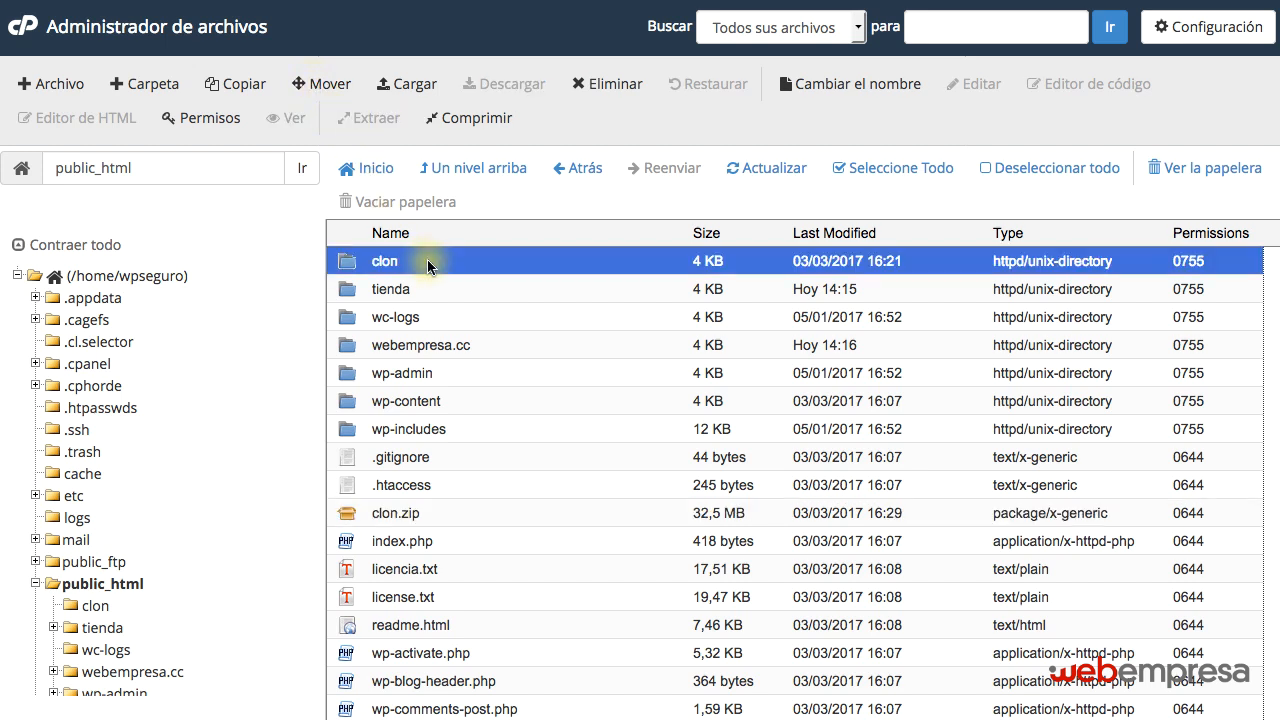
click(444, 513)
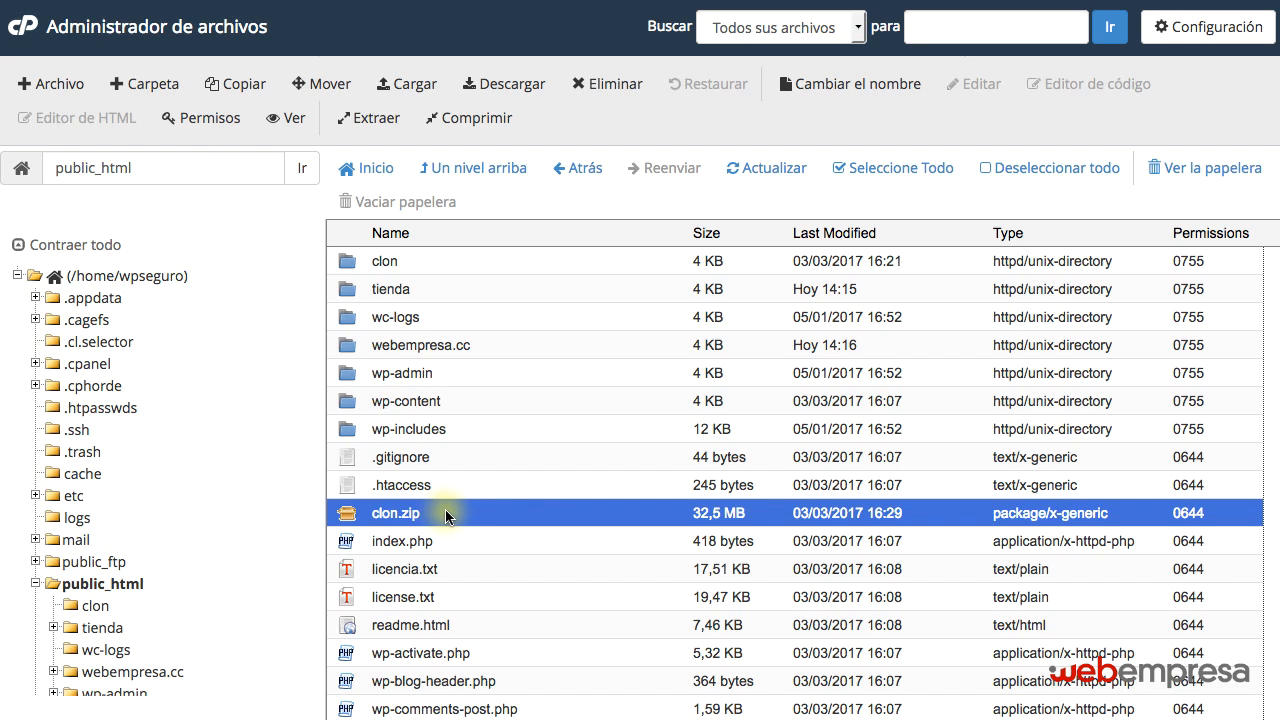
click(322, 84)
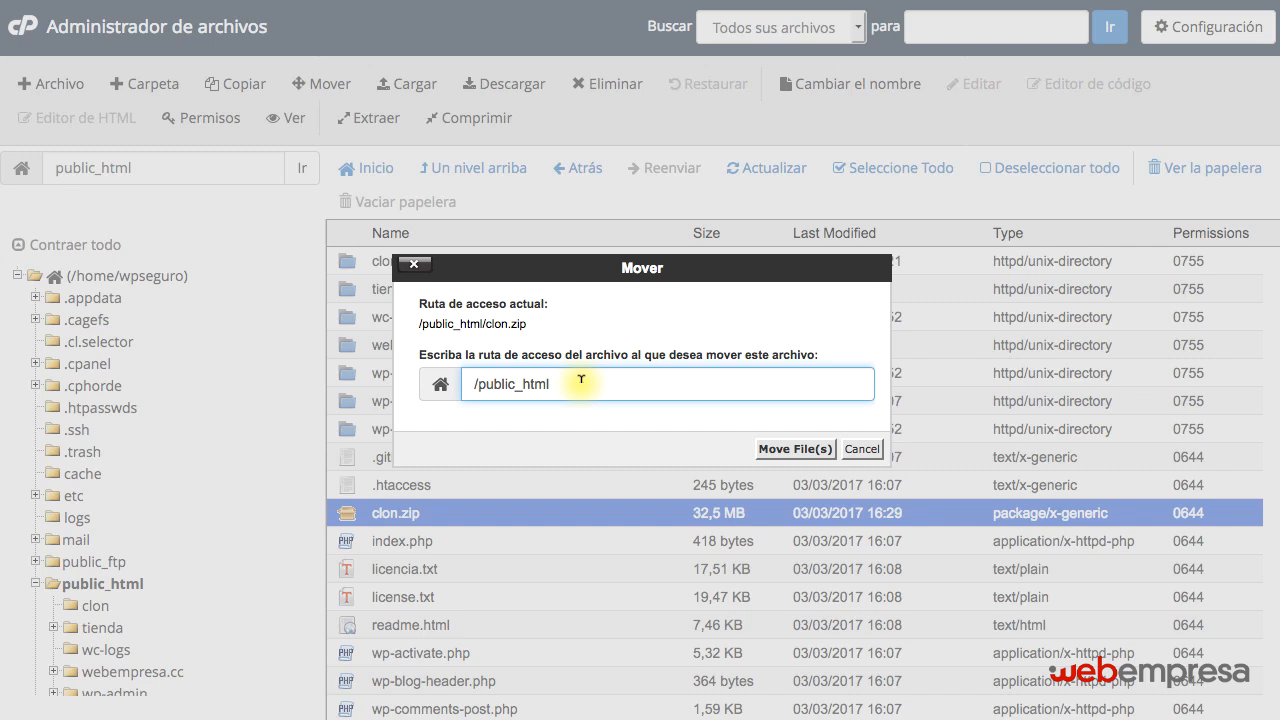
text(/clon)
click(783, 455)
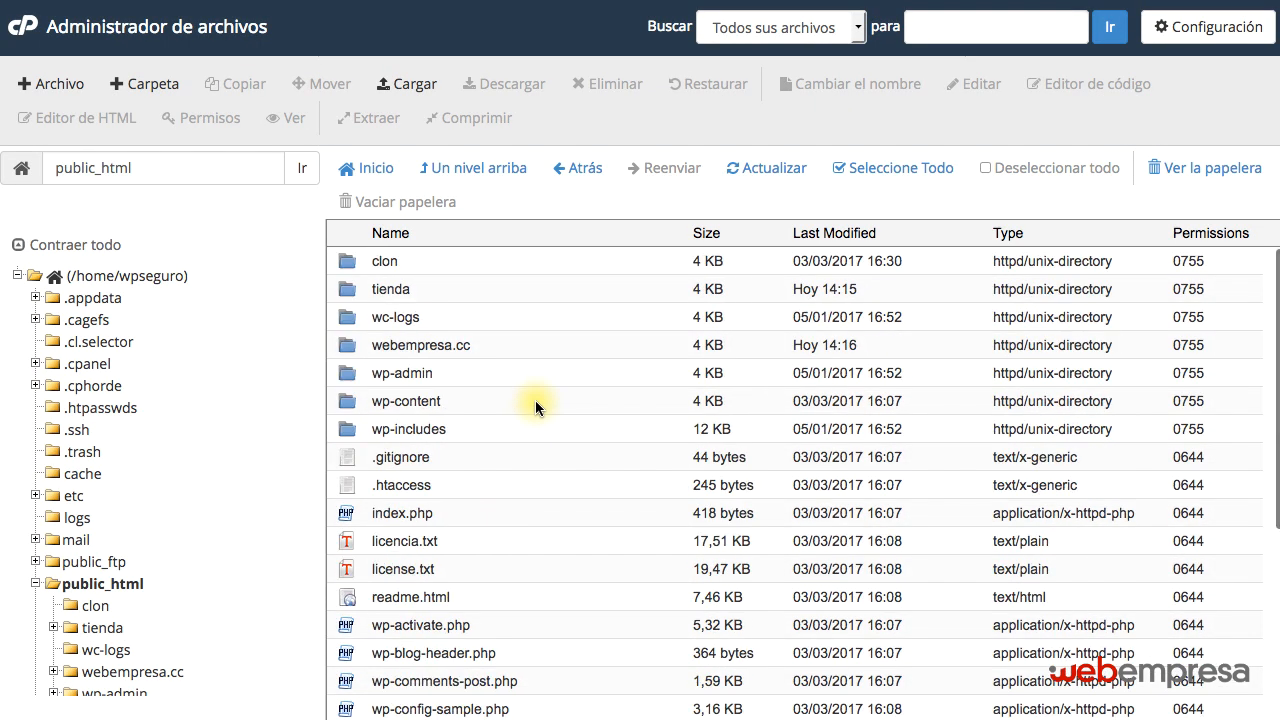
Extract clon.zip inside the clon folder to /public_html/clon and close the extraction results.
double_click(452, 260)
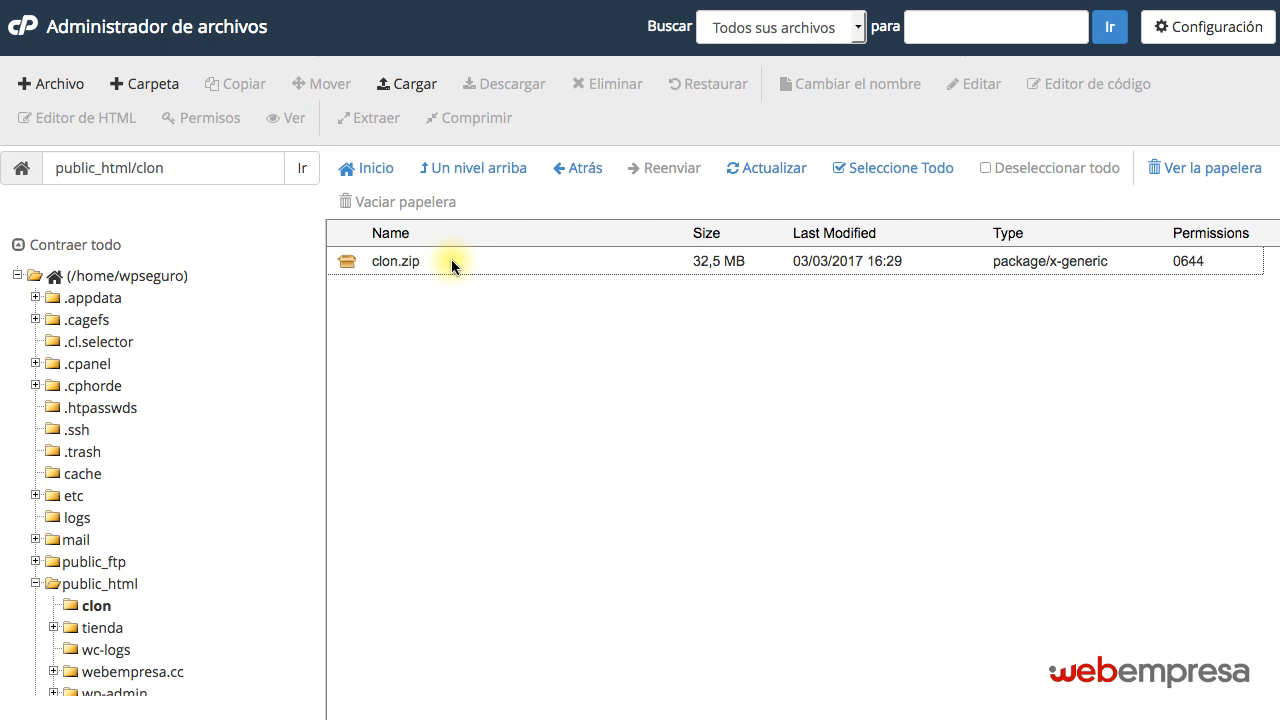
click(451, 262)
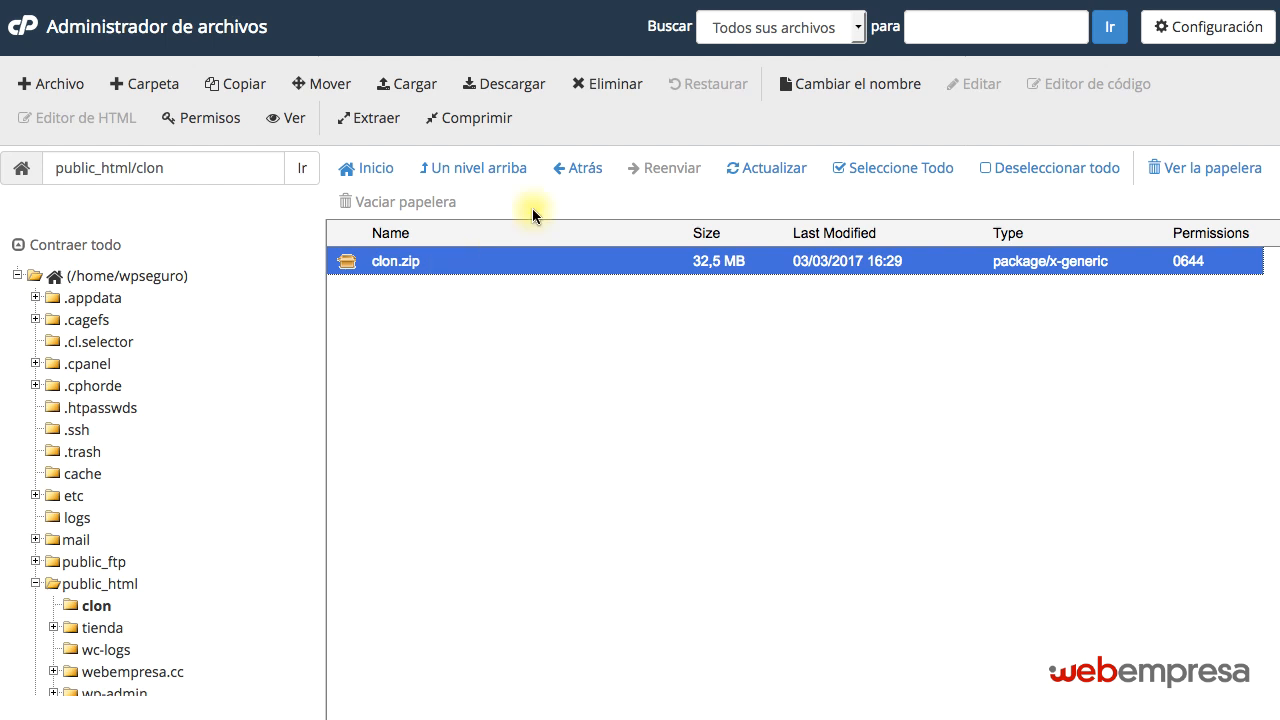
click(368, 121)
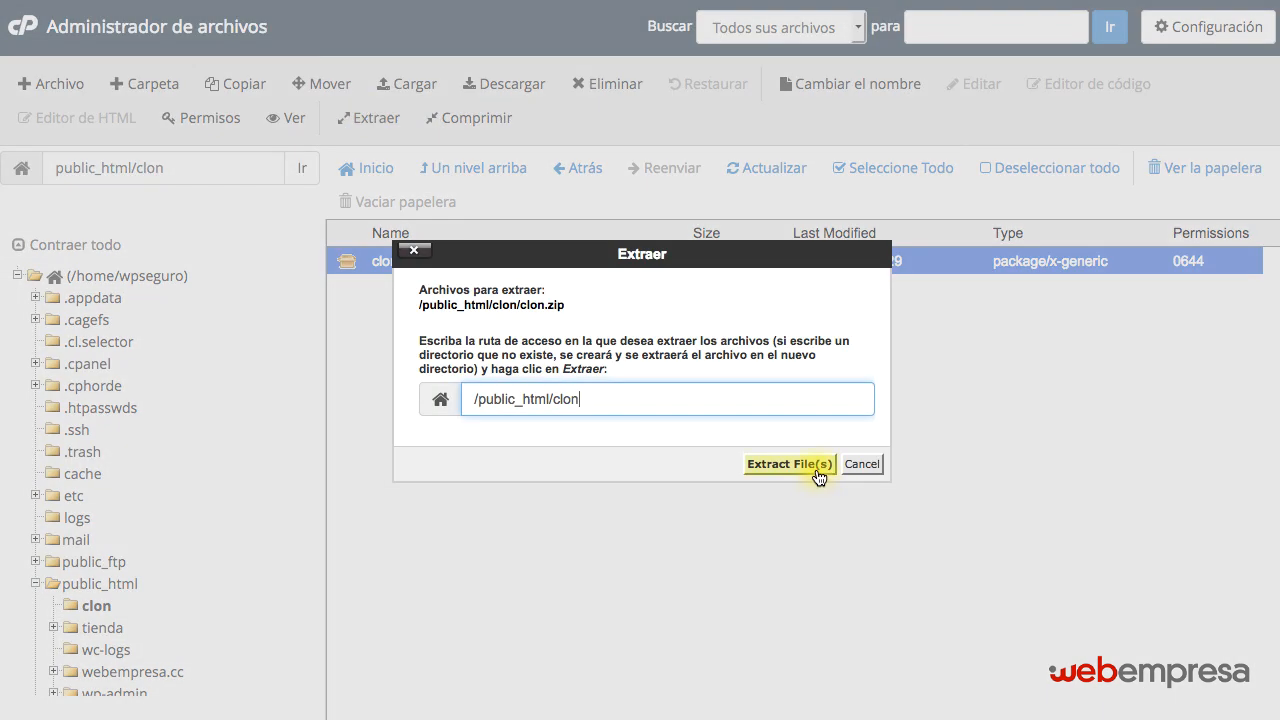
click(819, 466)
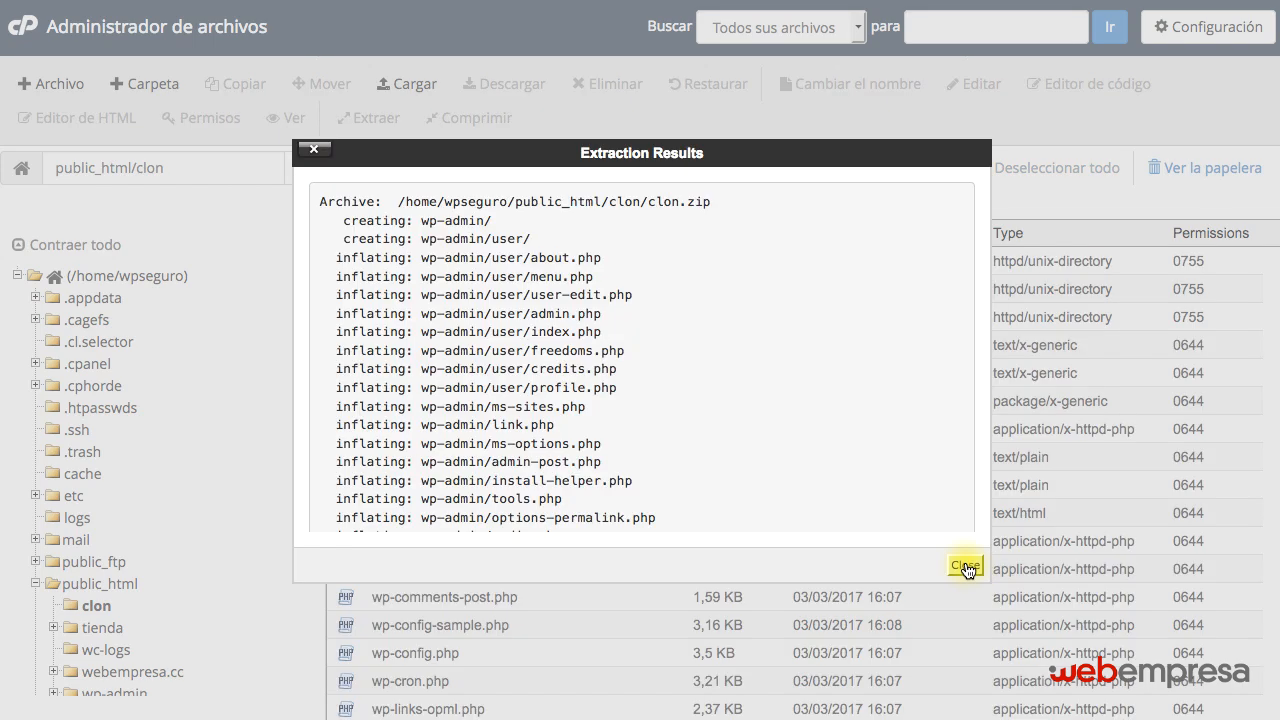
click(966, 567)
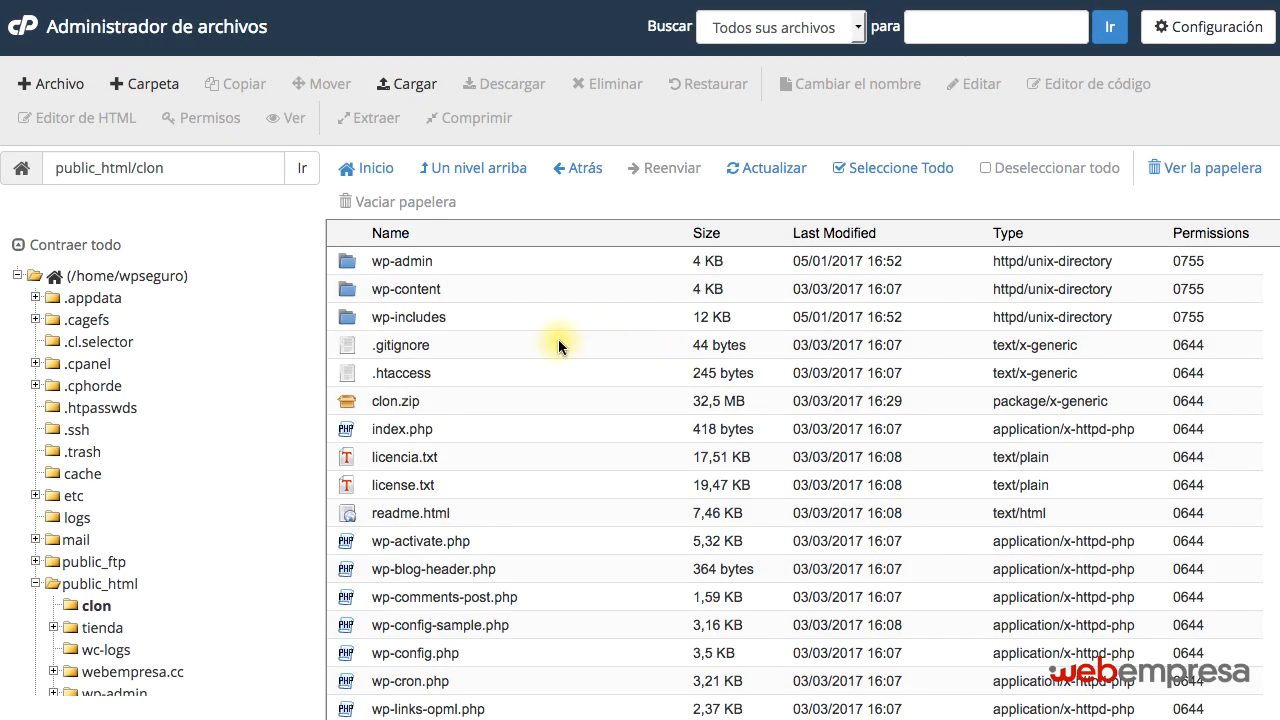
Send clon.zip in the clon folder to the trash and go back up to public_html.
scroll(558, 339, down, 2)
scroll(558, 339, up, 2)
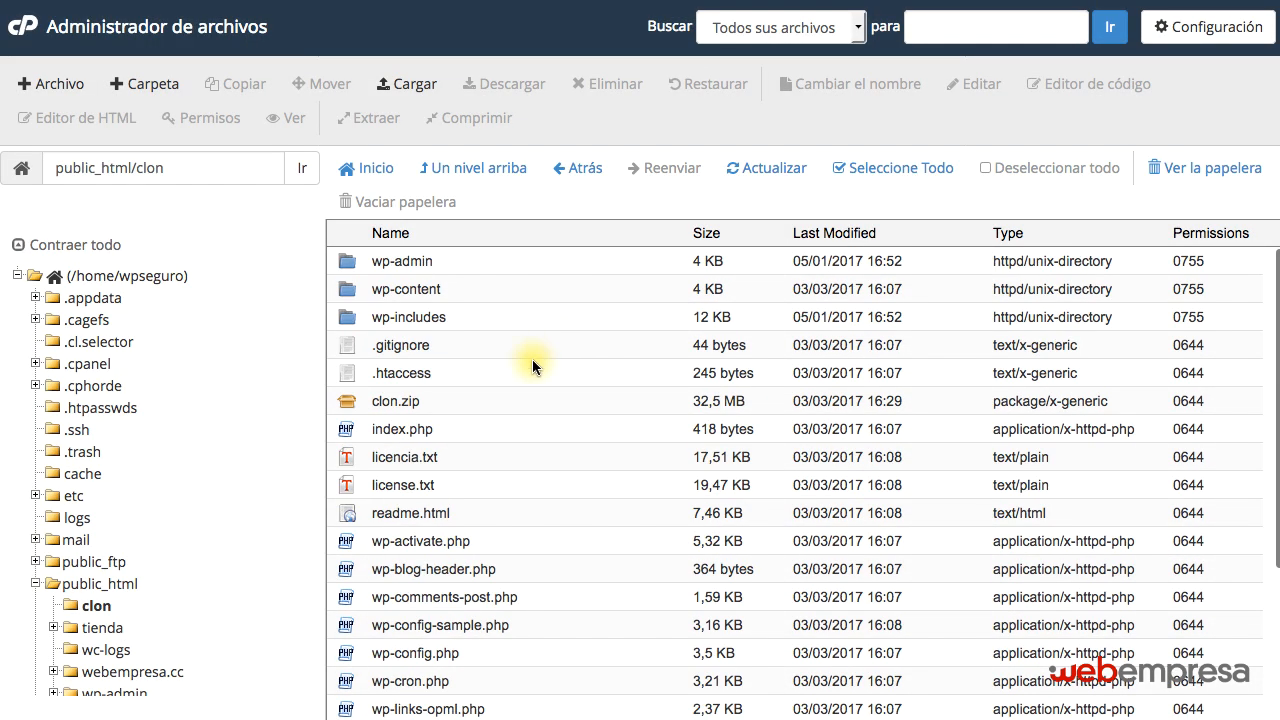
click(454, 404)
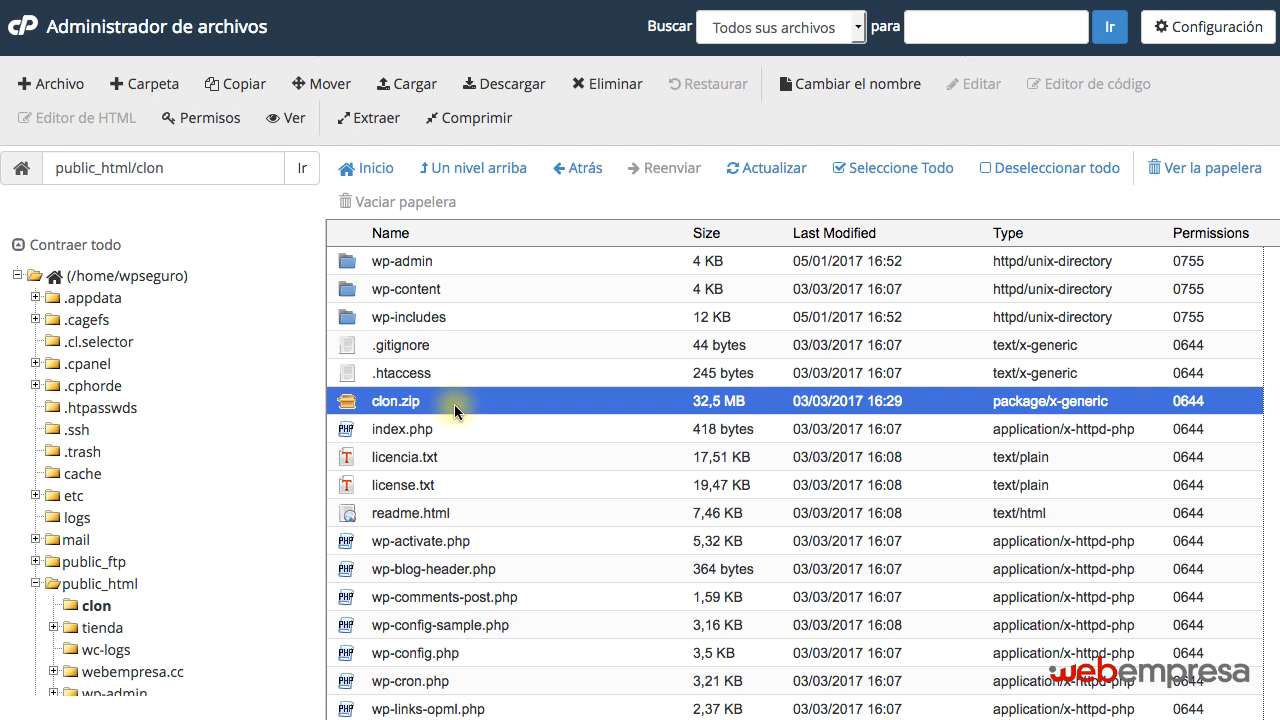
click(605, 84)
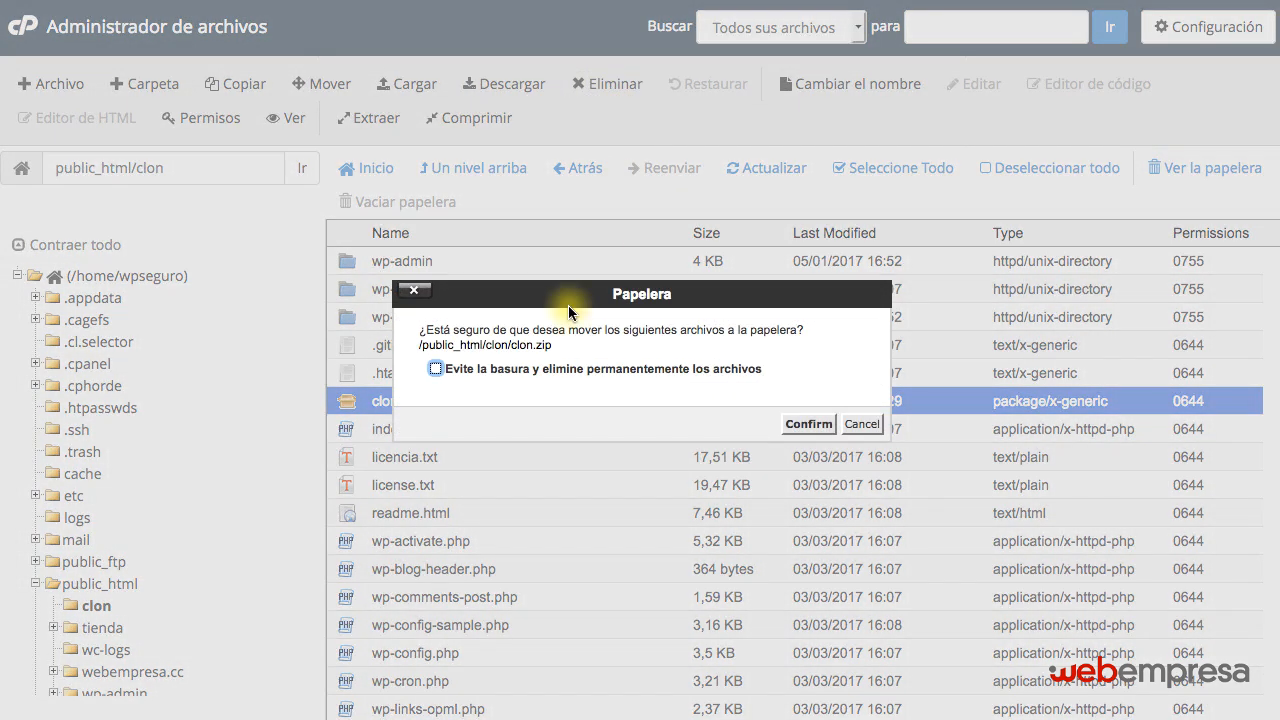
click(806, 424)
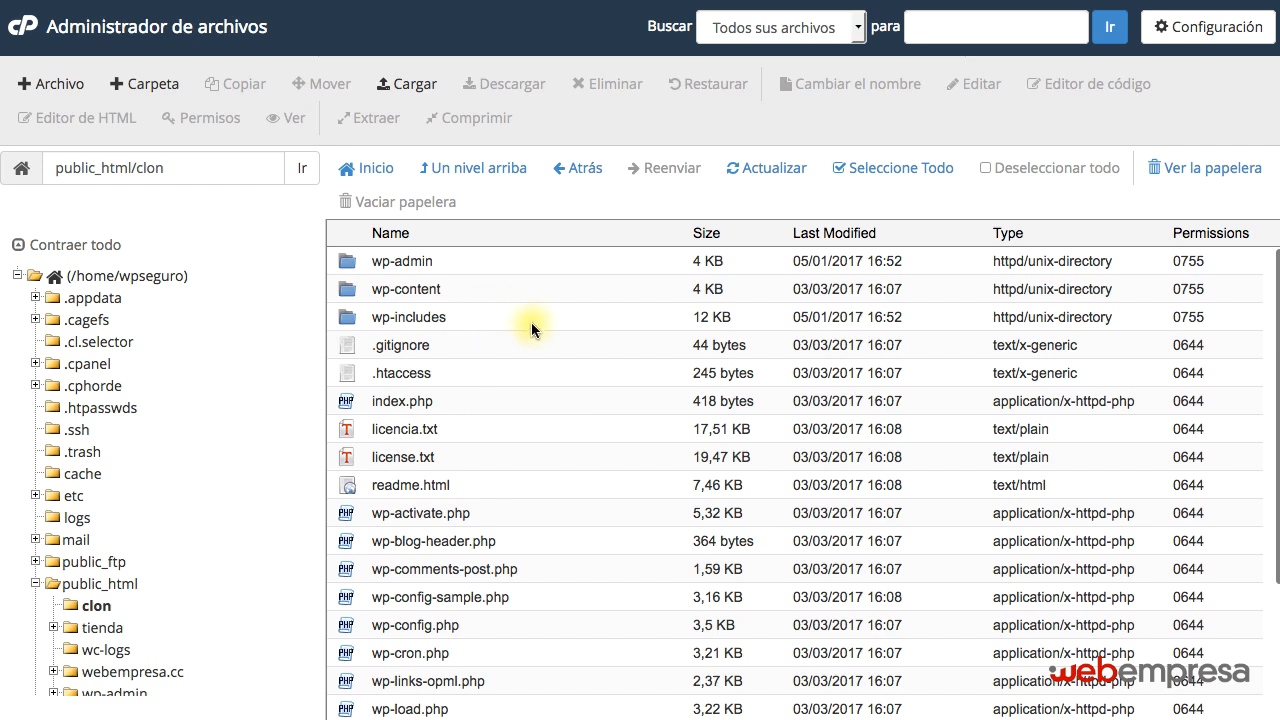
click(473, 167)
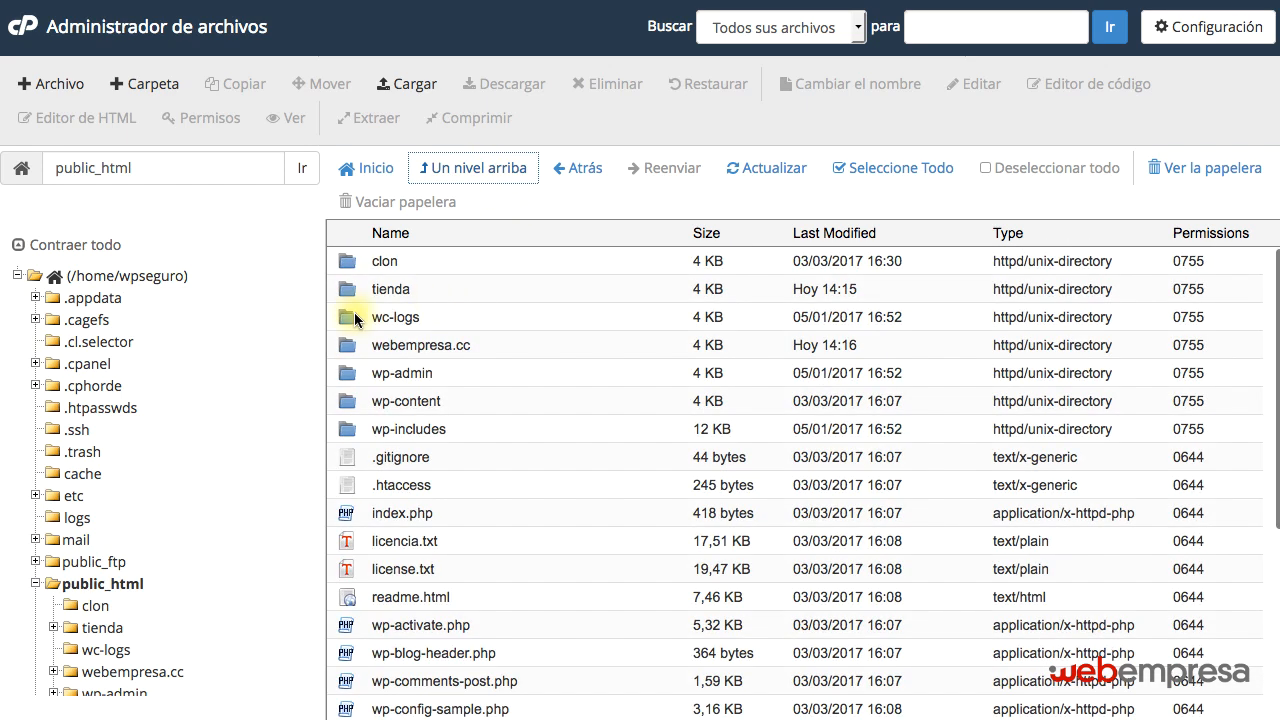
Open the clon folder in public_html and look through the copied WordPress files.
scroll(465, 433, down, 3)
scroll(459, 439, up, 3)
scroll(459, 439, down, 3)
scroll(464, 430, up, 3)
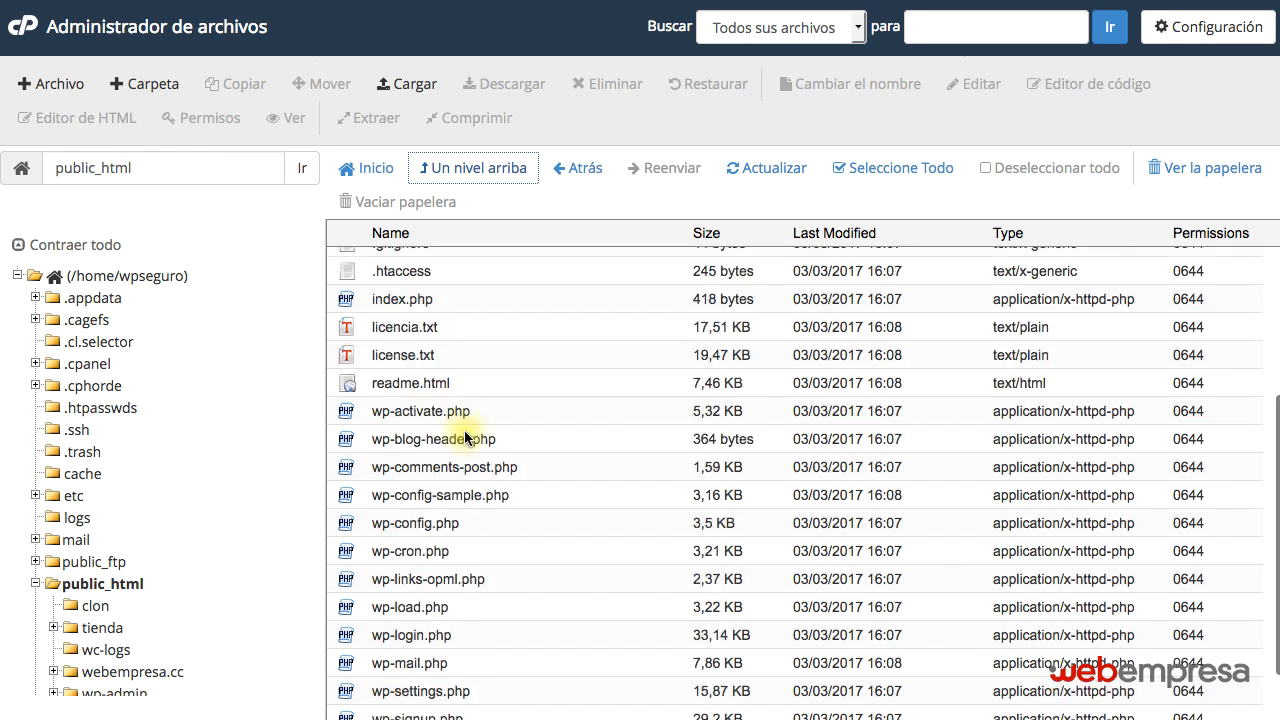
double_click(448, 260)
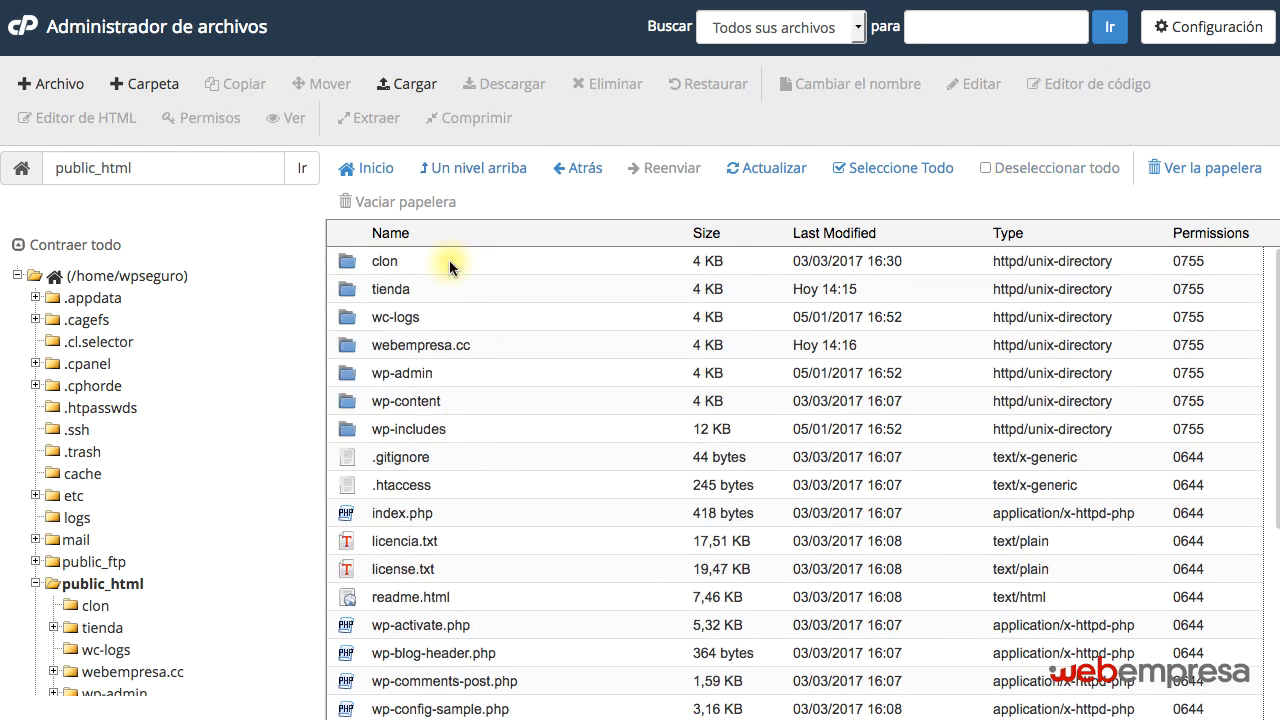
scroll(486, 367, down, 3)
scroll(486, 367, up, 3)
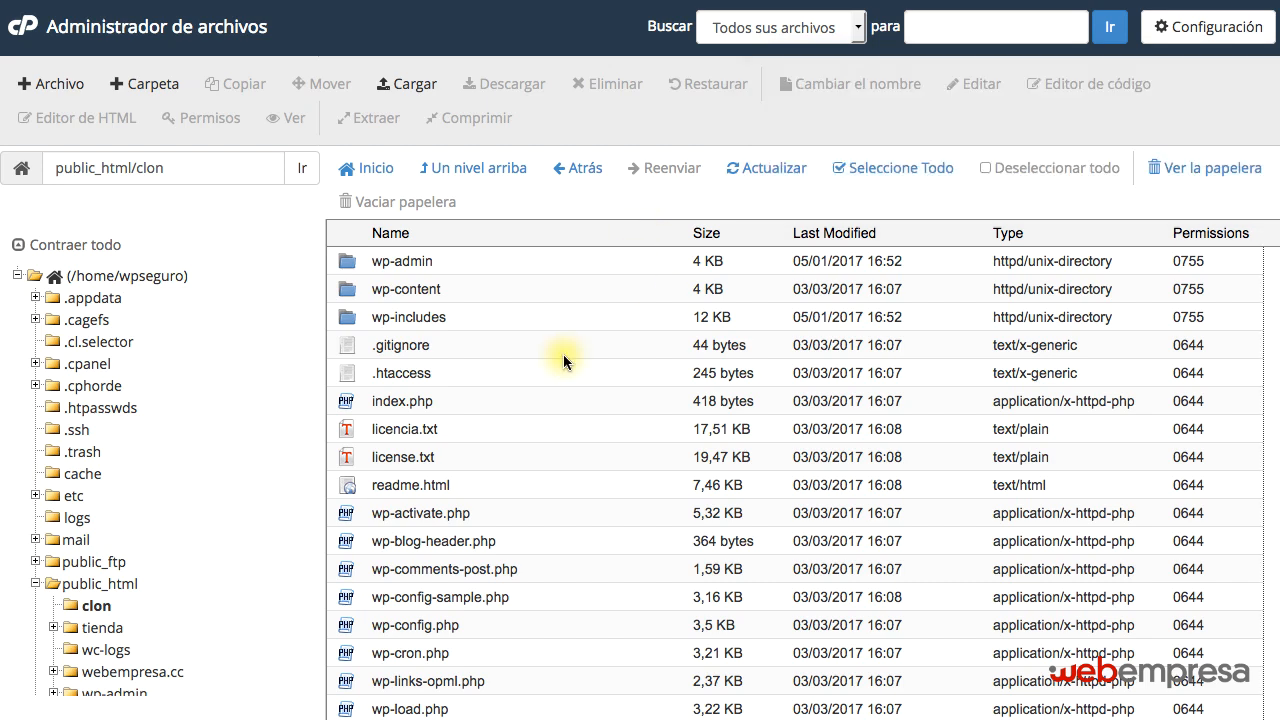
Open the clon folder's .htaccess in the code editor and set RewriteBase to /clon/.
click(480, 371)
right_click(480, 371)
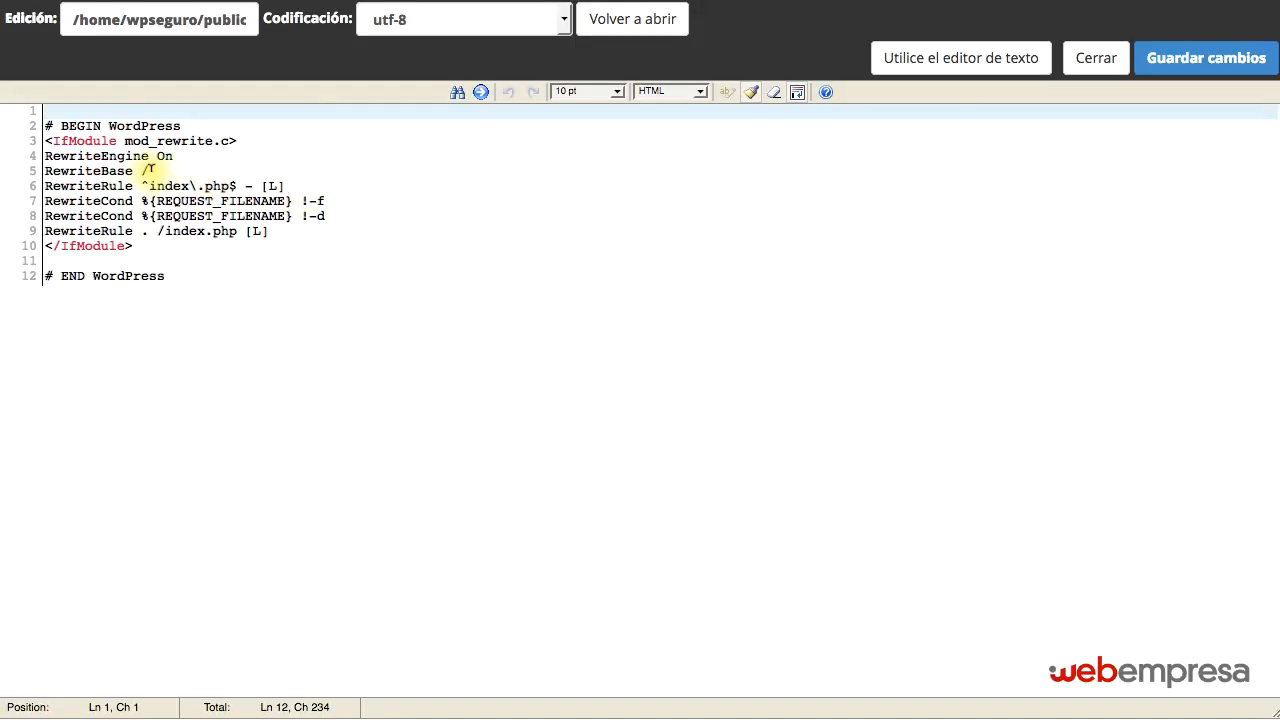
click(151, 170)
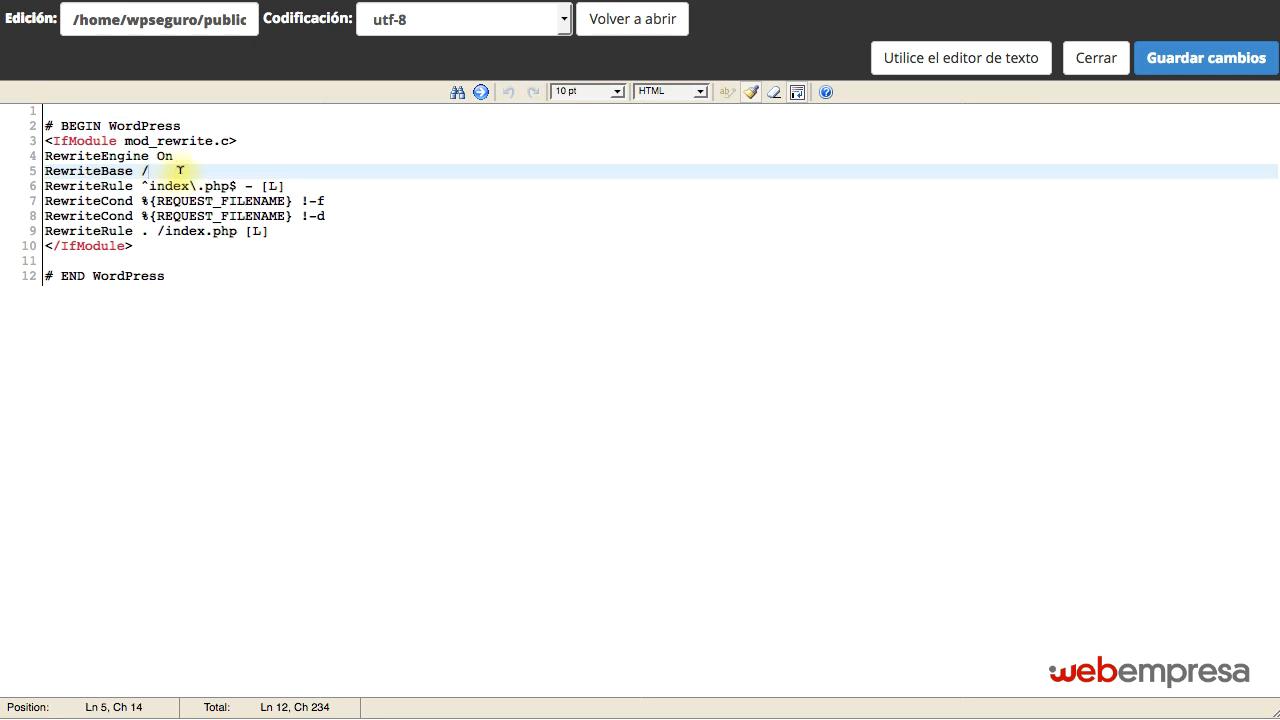
double_click(96, 171)
click(156, 165)
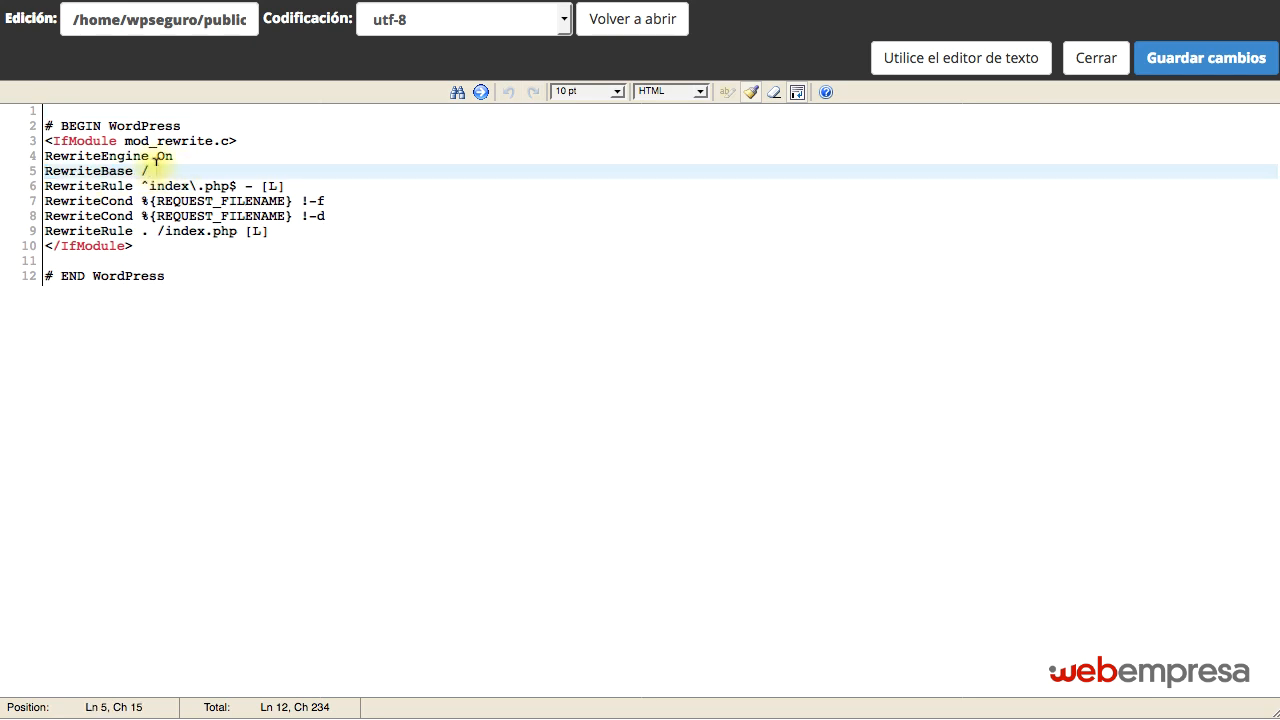
text(clon/)
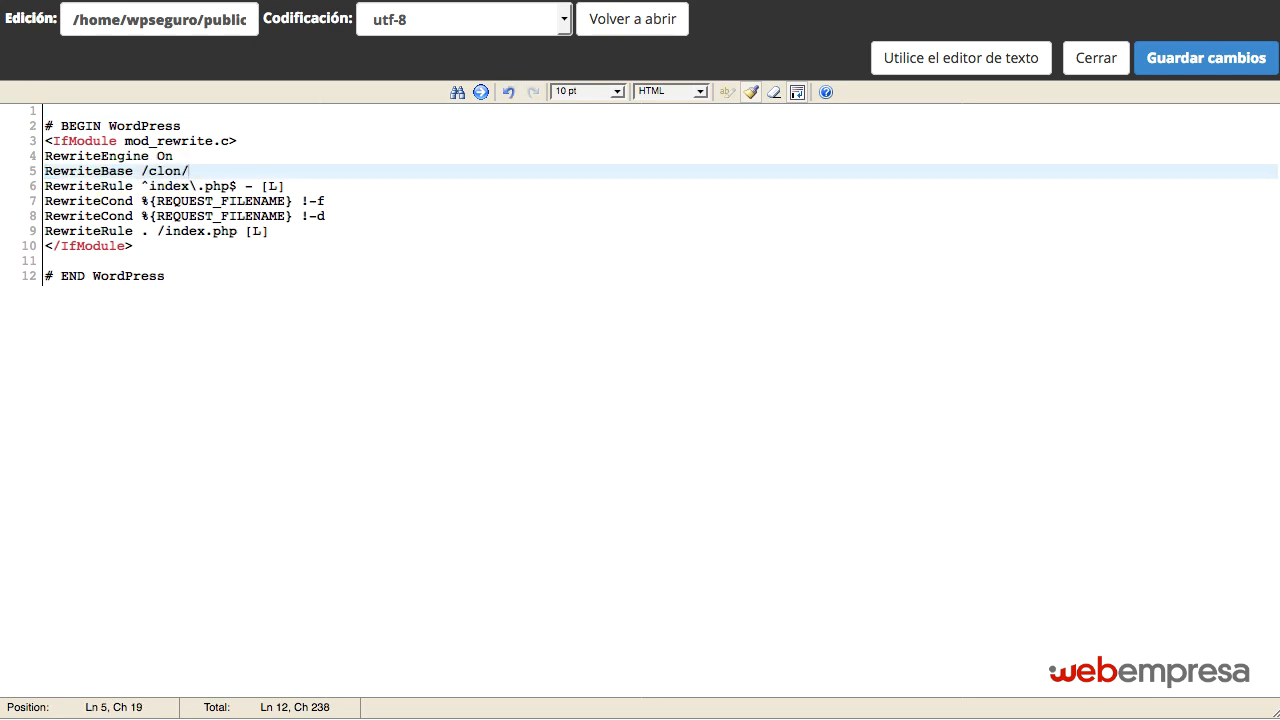
Change the final RewriteRule target in .htaccess to /clon/index.php and save the file.
click(157, 231)
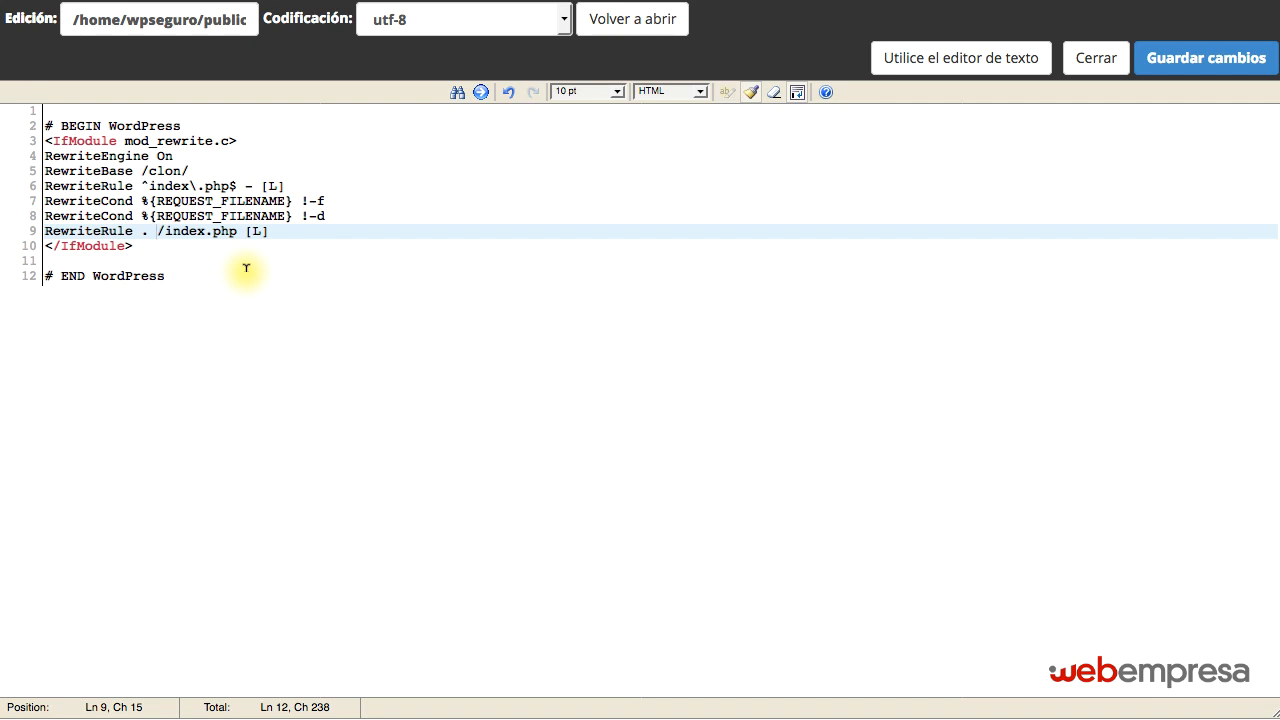
text(clon/)
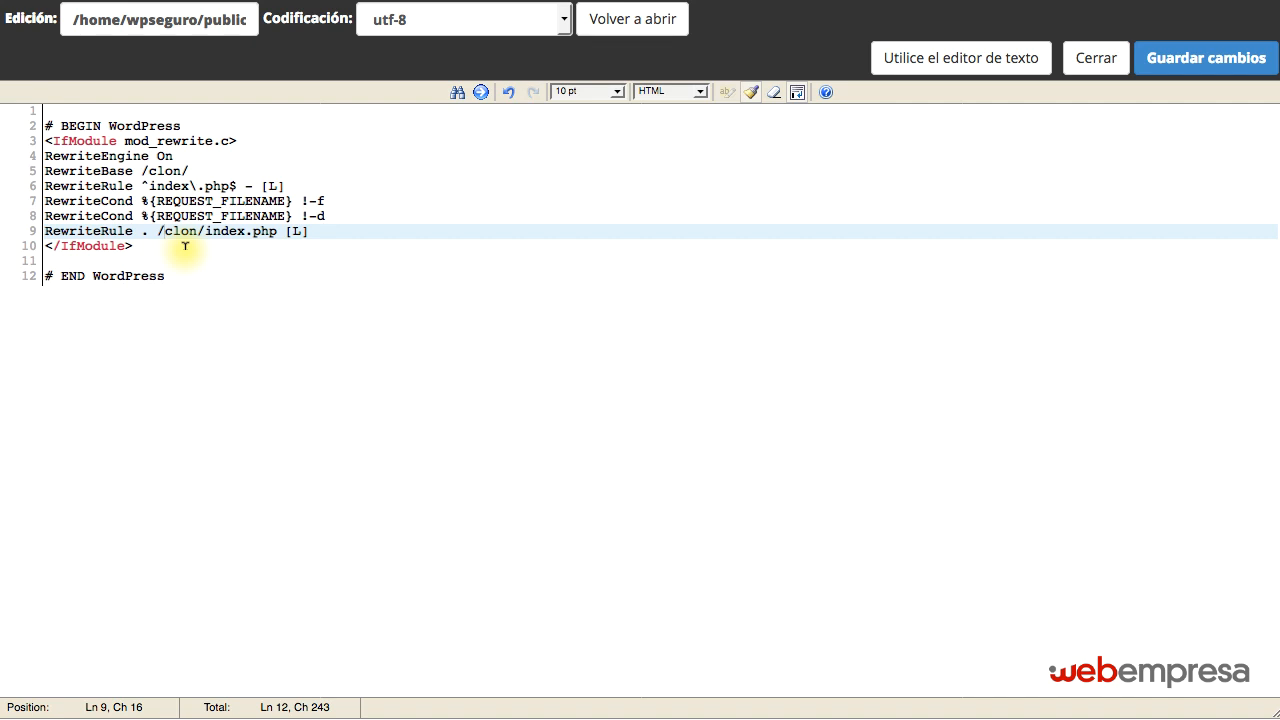
click(1140, 70)
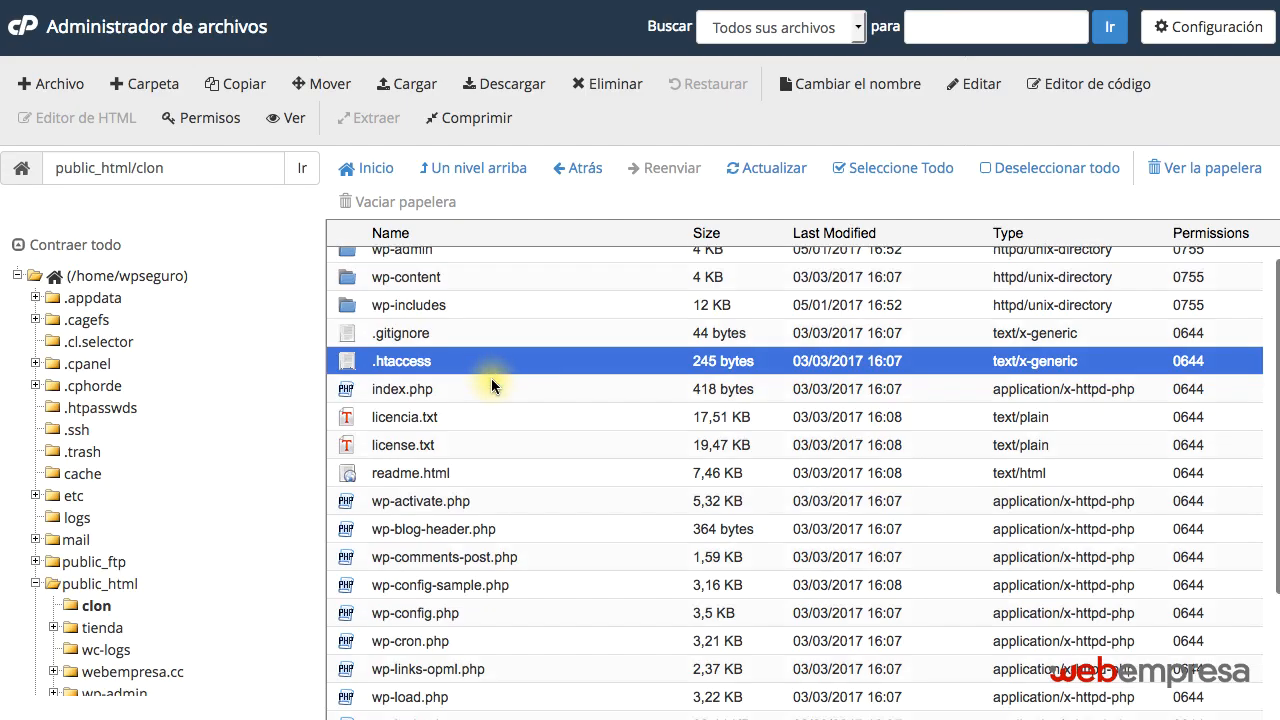
Open wp-config.php from the clon folder for code editing.
scroll(491, 389, down, 2)
click(483, 502)
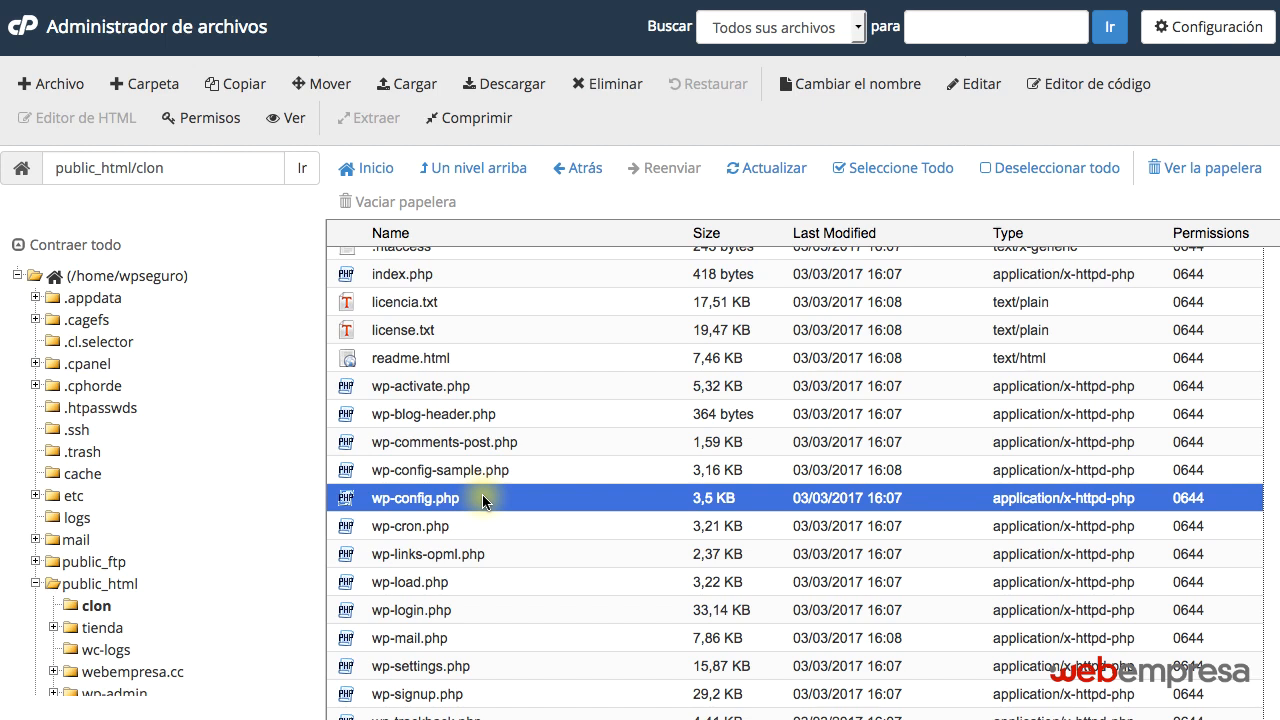
right_click(479, 491)
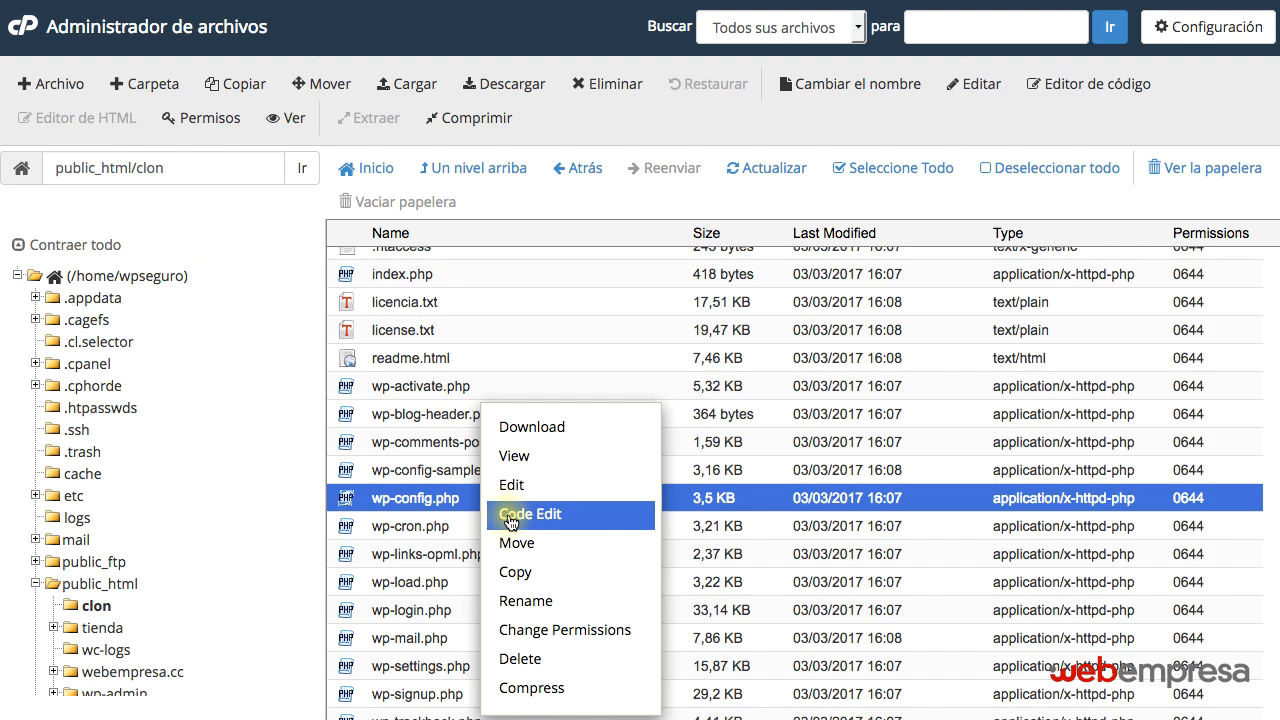
click(511, 520)
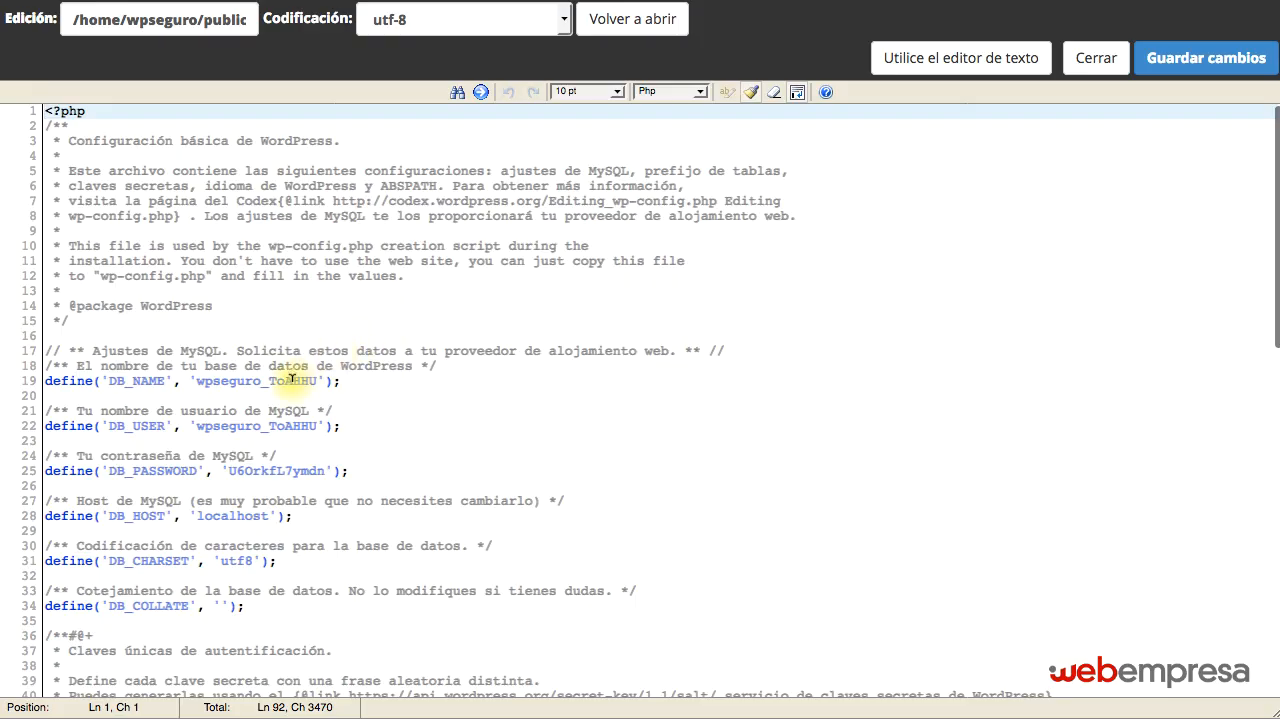
Set both DB_NAME and DB_USER in wp-config.php to wpseguro_clon.
double_click(291, 380)
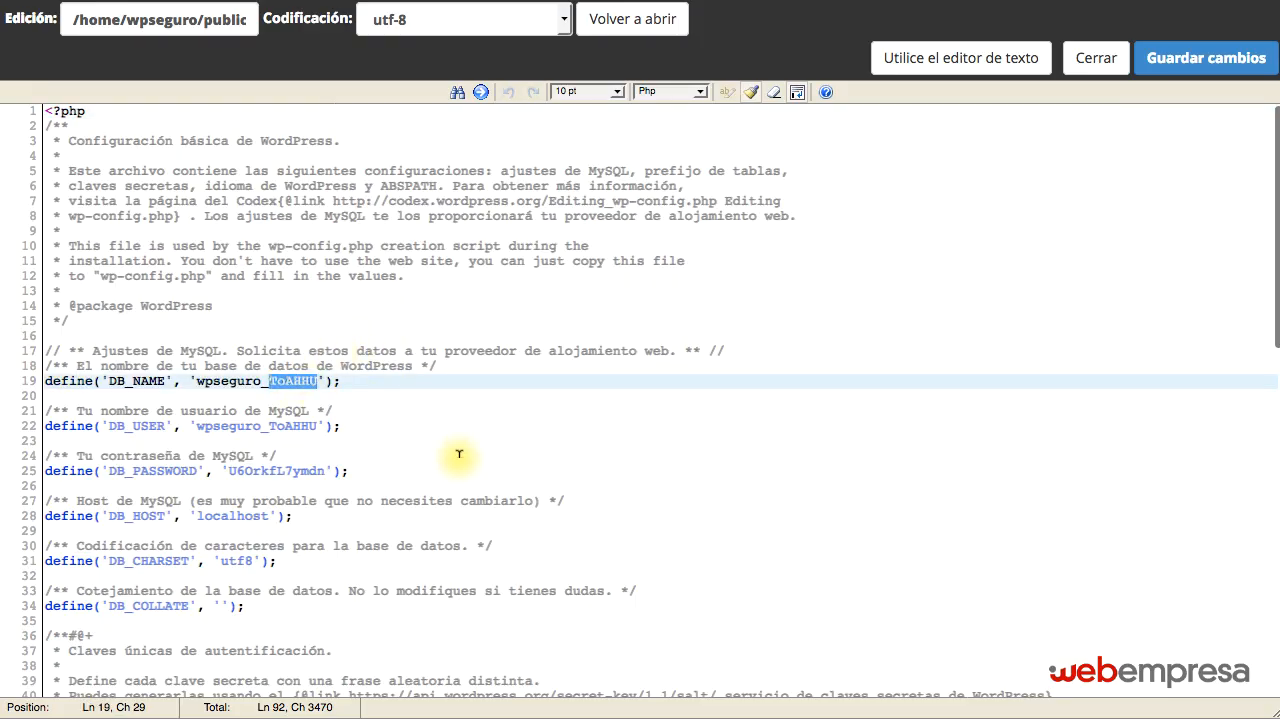
double_click(290, 425)
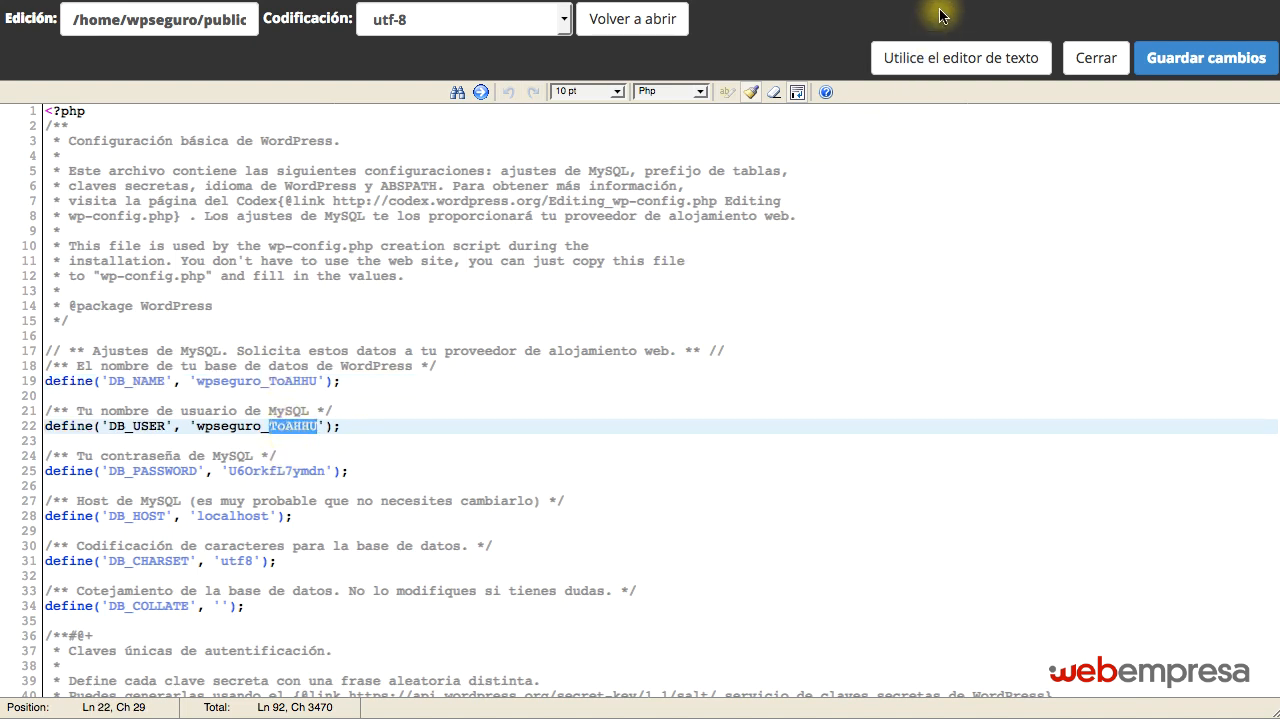
double_click(290, 381)
text(clon)
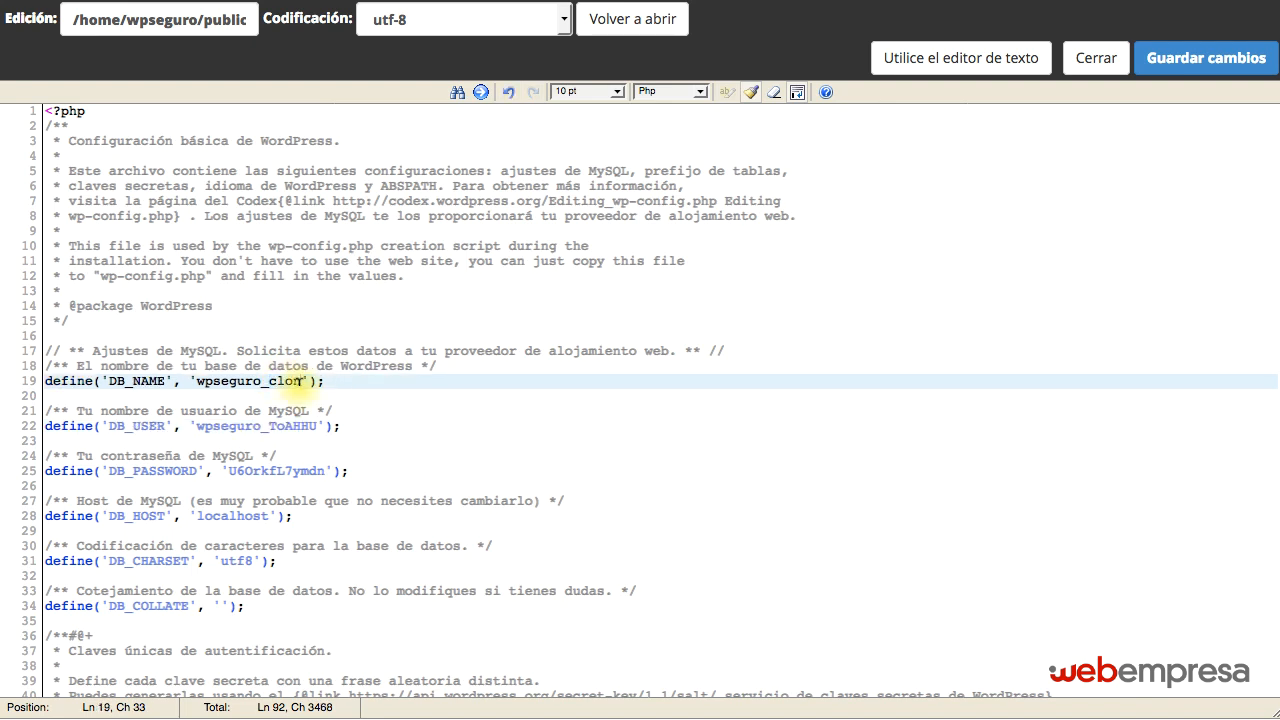
double_click(290, 426)
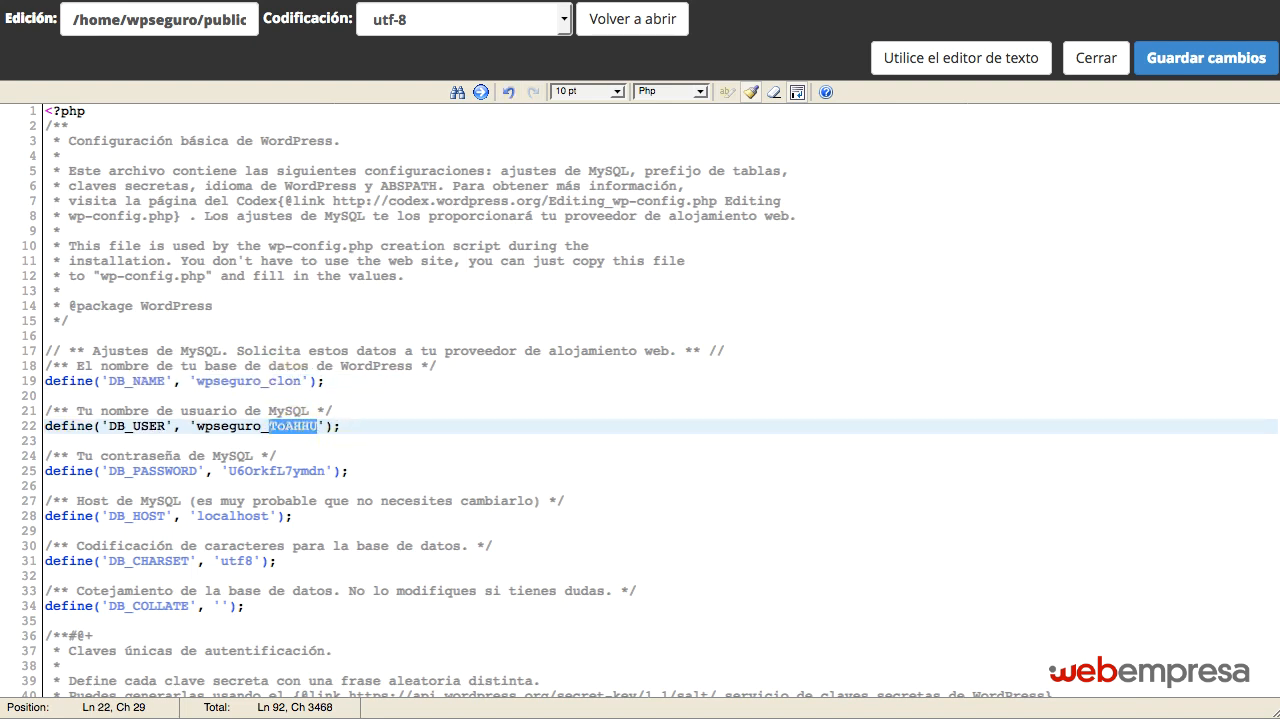
text(clon)
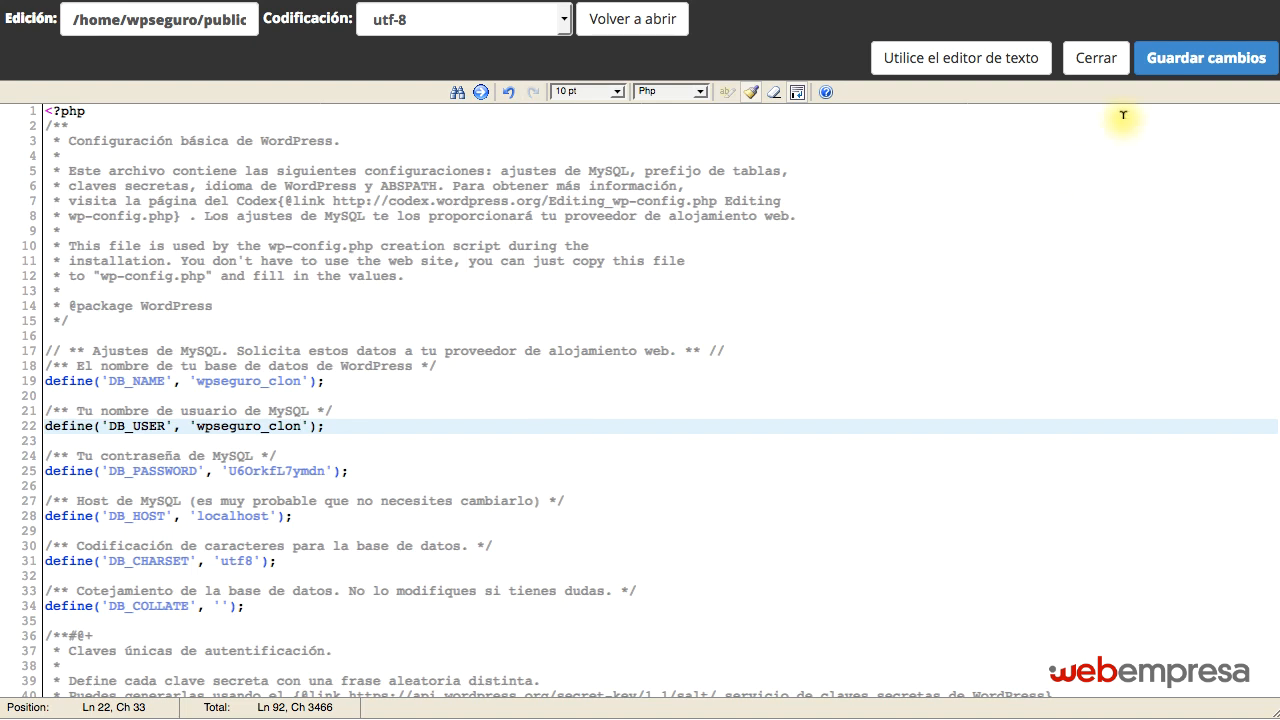
Replace the DB_PASSWORD value in wp-config.php with the copied database user's password.
click(1050, 1)
click(280, 470)
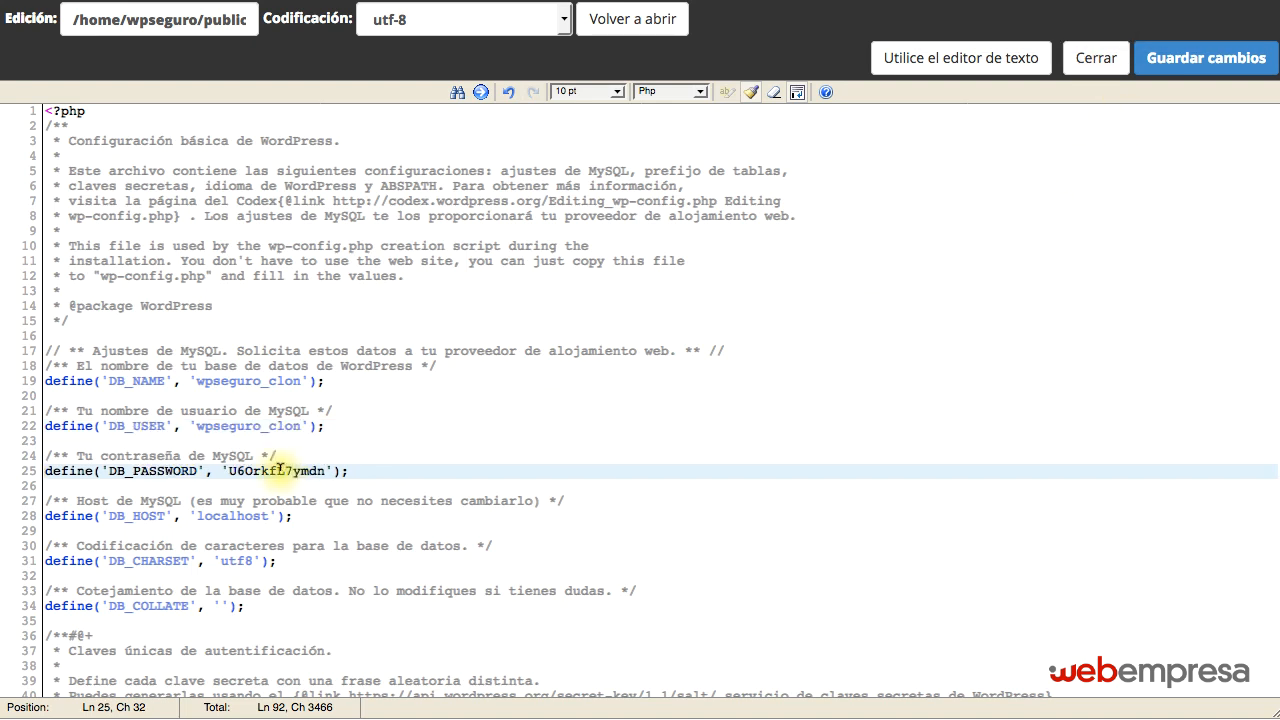
double_click(280, 470)
key(ctrl+v)
Review the database name, user and password lines along with the rest of wp-config.php, and save the changes.
triple_click(254, 369)
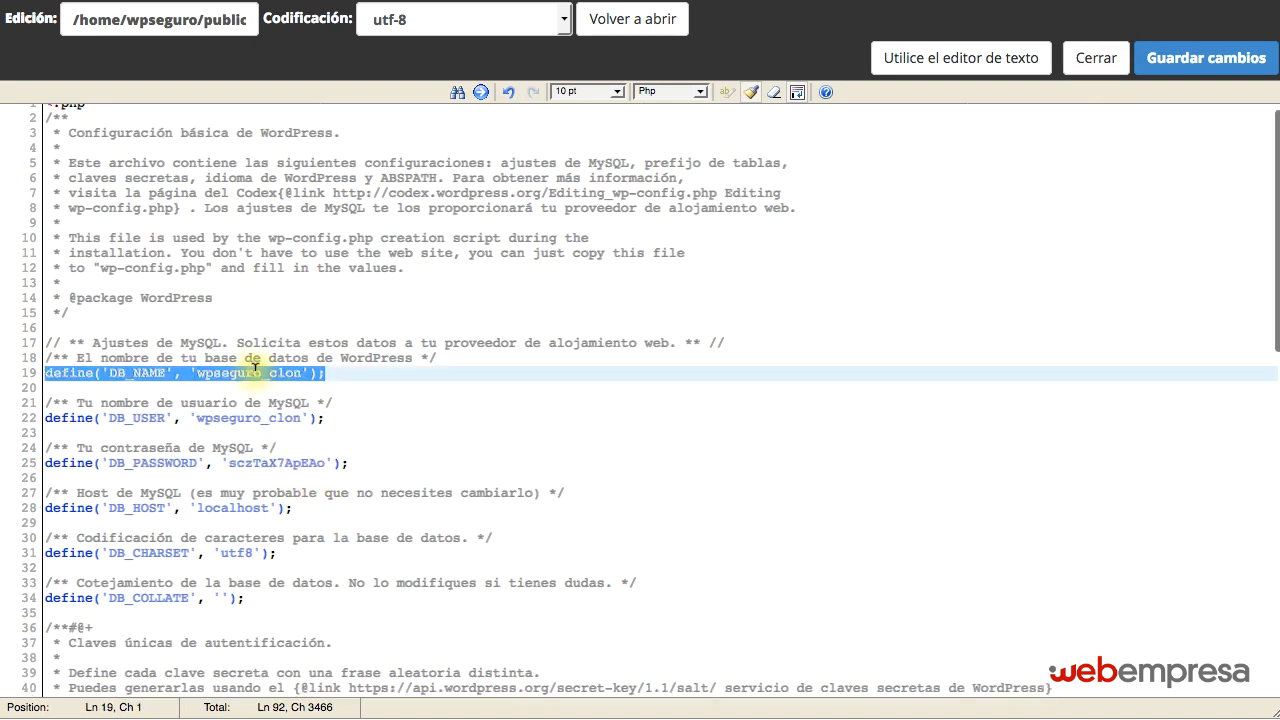
triple_click(256, 418)
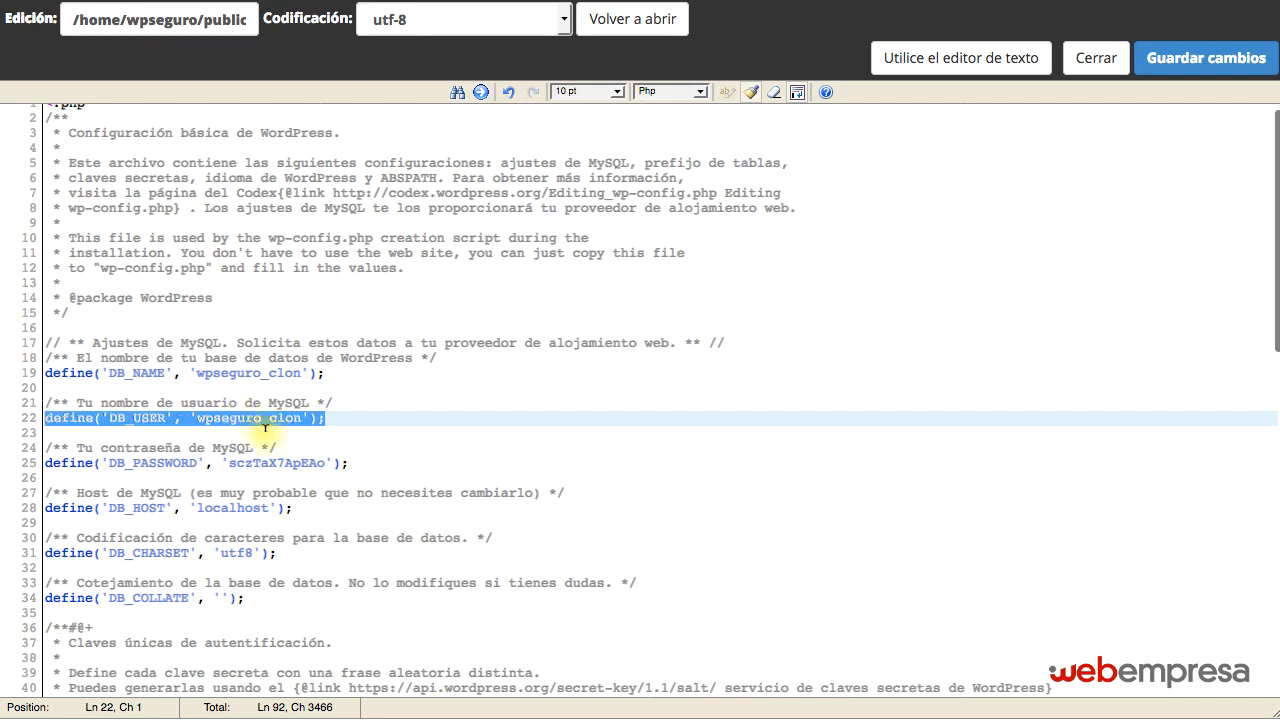
triple_click(294, 463)
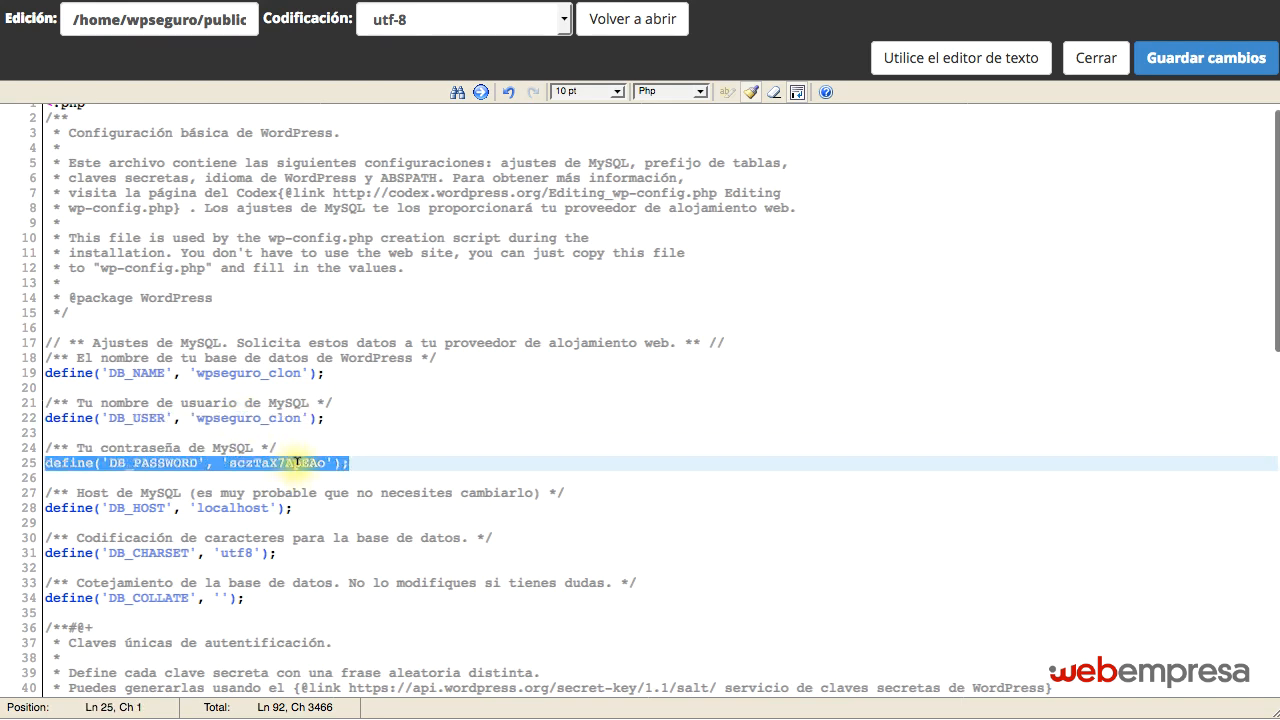
click(430, 456)
scroll(430, 455, down, 7)
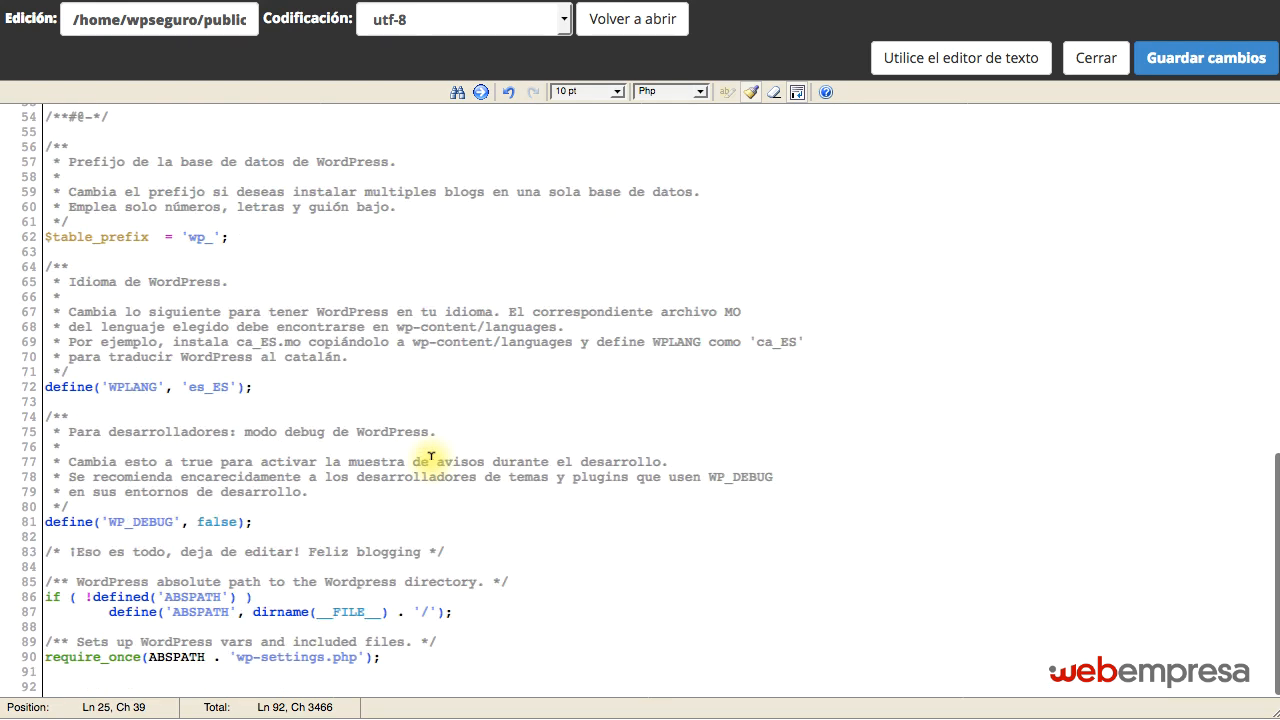
scroll(430, 456, up, 7)
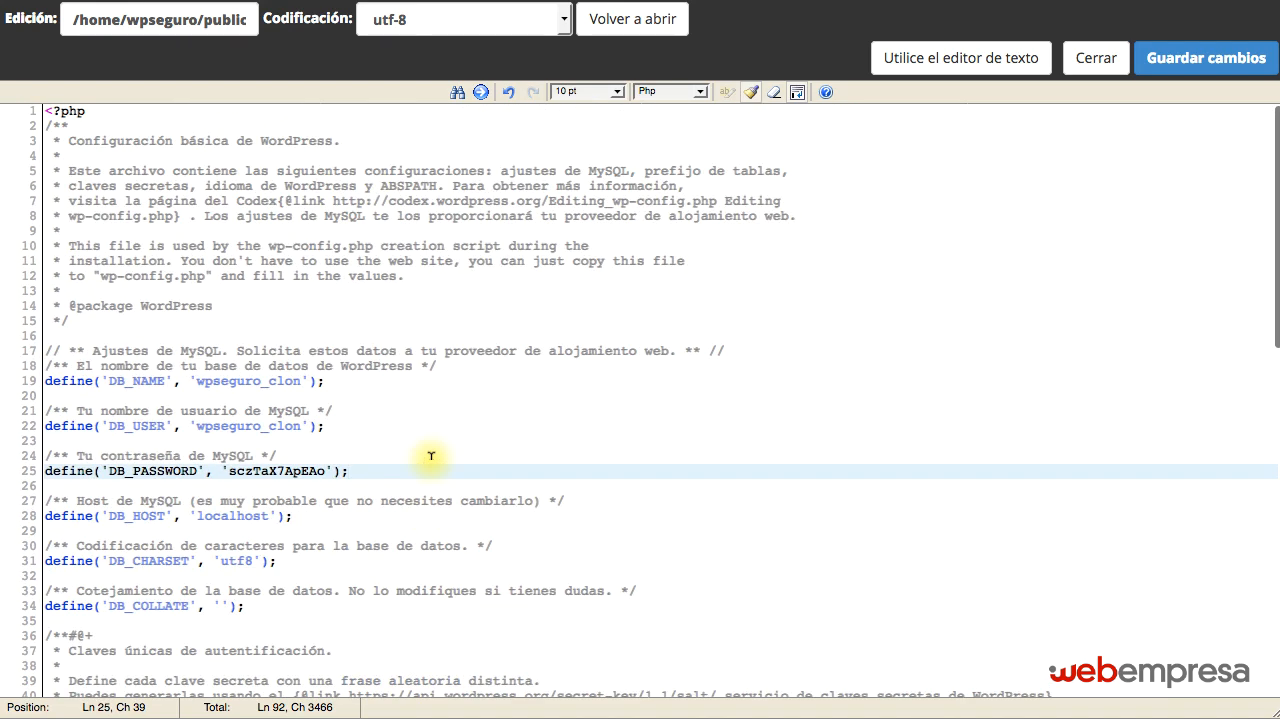
click(1202, 62)
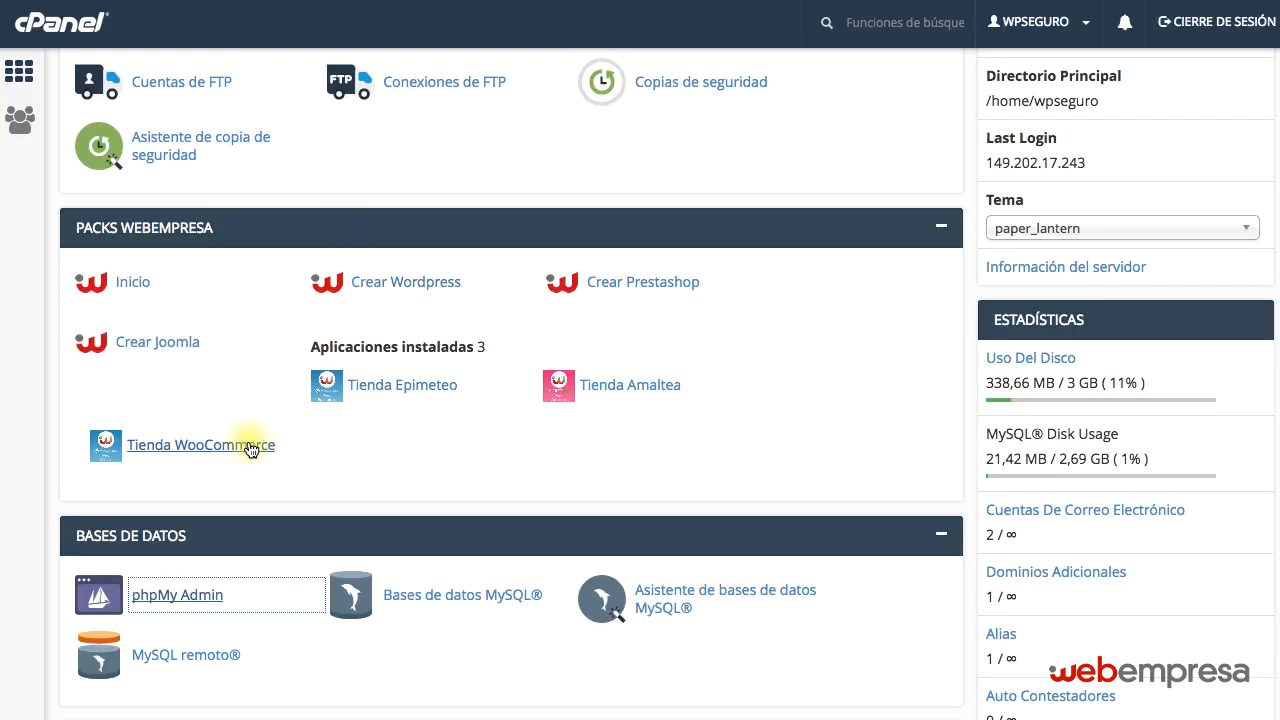
scroll(392, 404, down, 1)
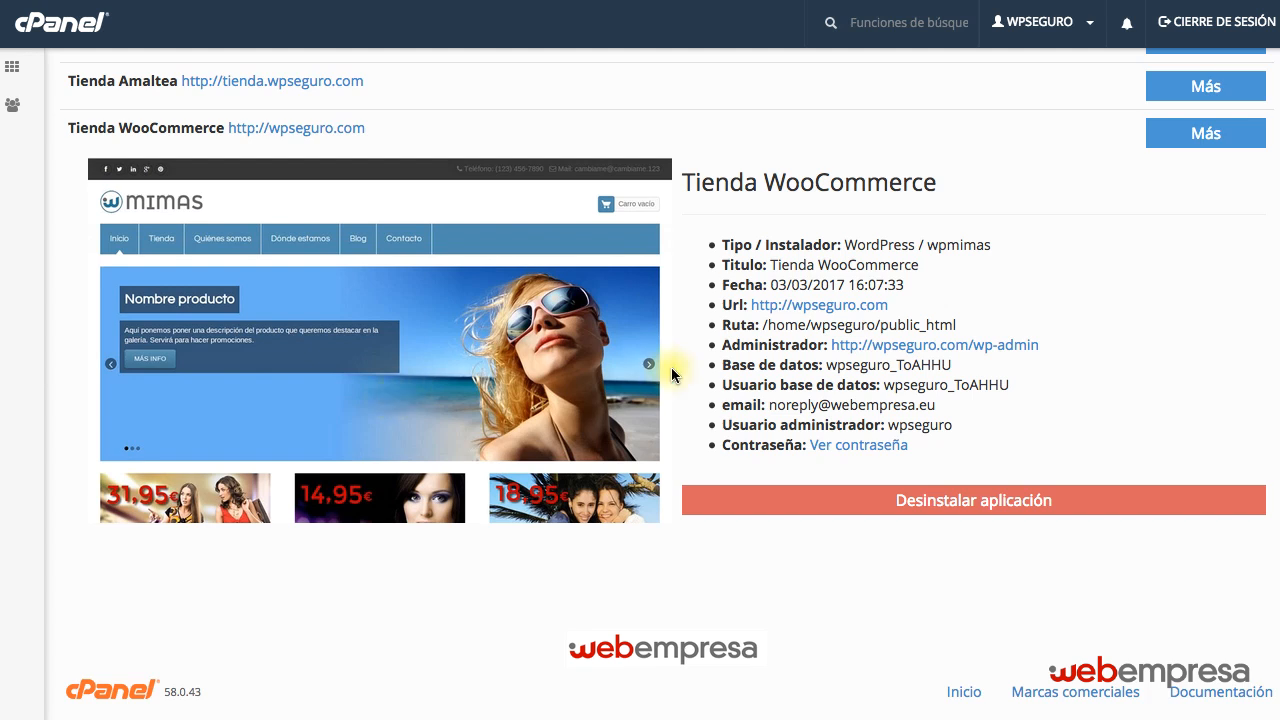
click(815, 307)
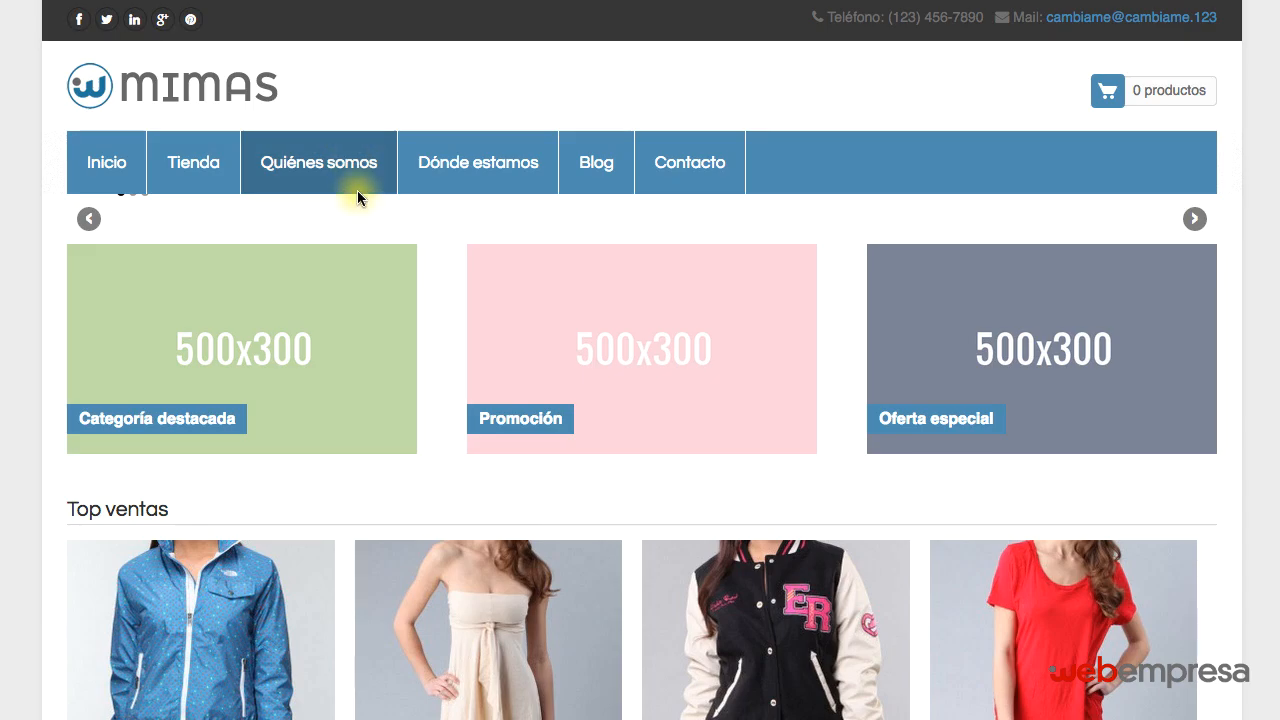
scroll(357, 194, down, 6)
scroll(357, 197, down, 6)
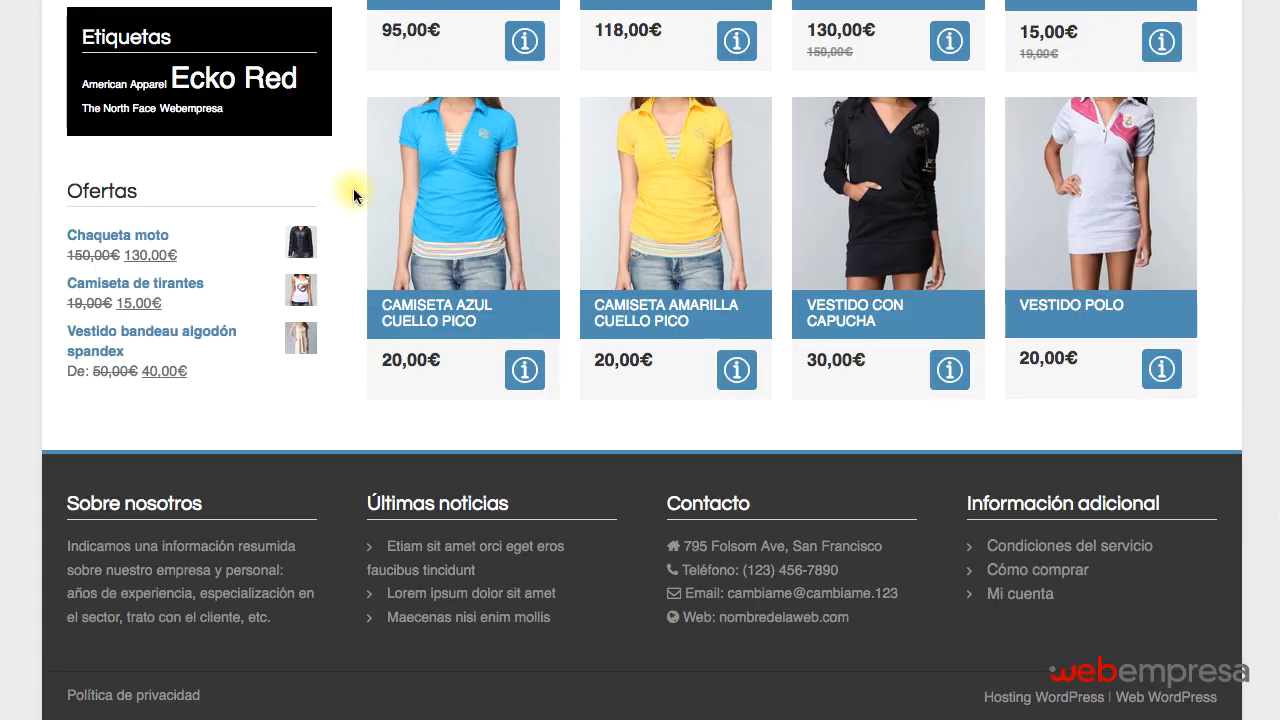
scroll(357, 193, up, 12)
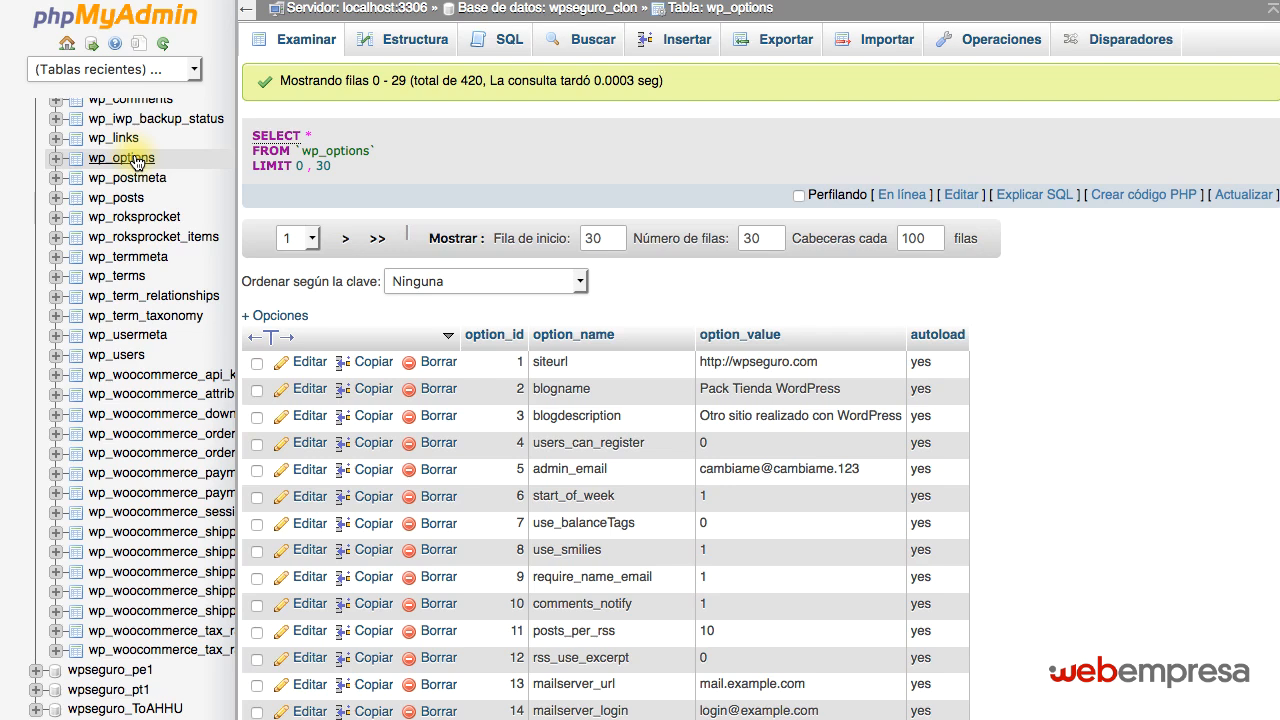
Inspect the siteurl option value in the wp_options table of the wpseguro_clon database.
scroll(135, 162, up, 5)
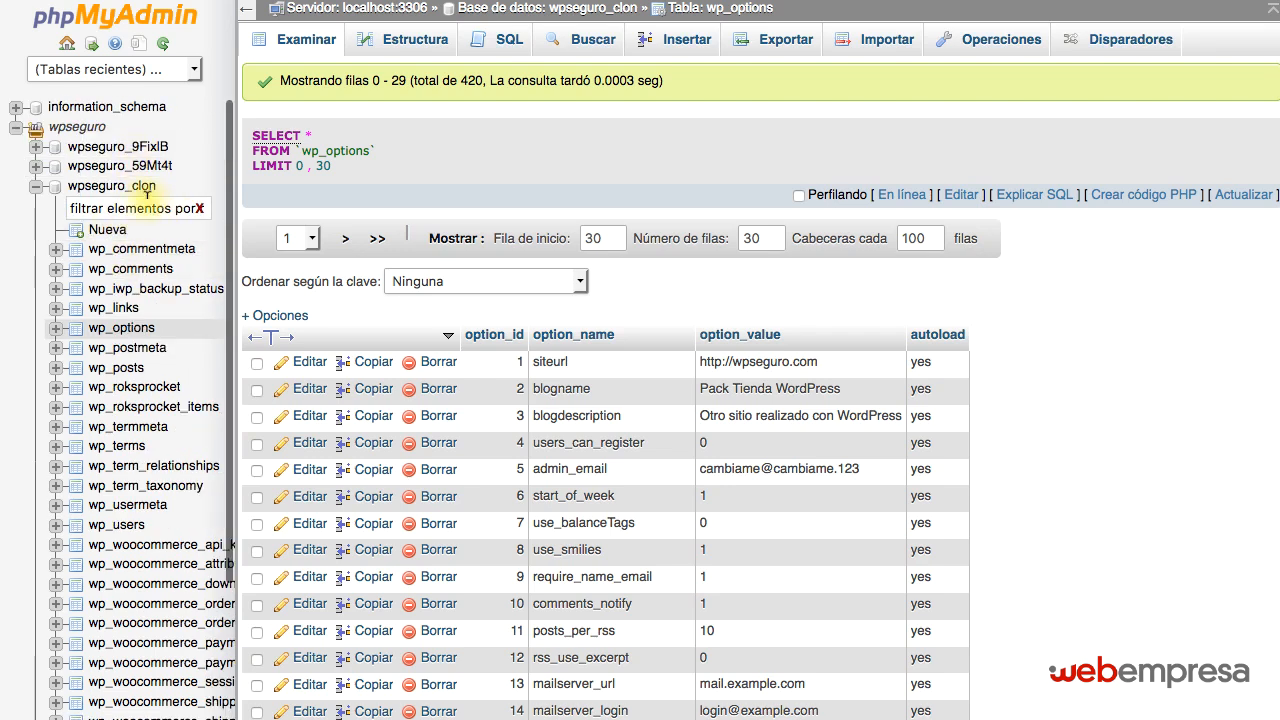
drag(165, 190, 124, 190)
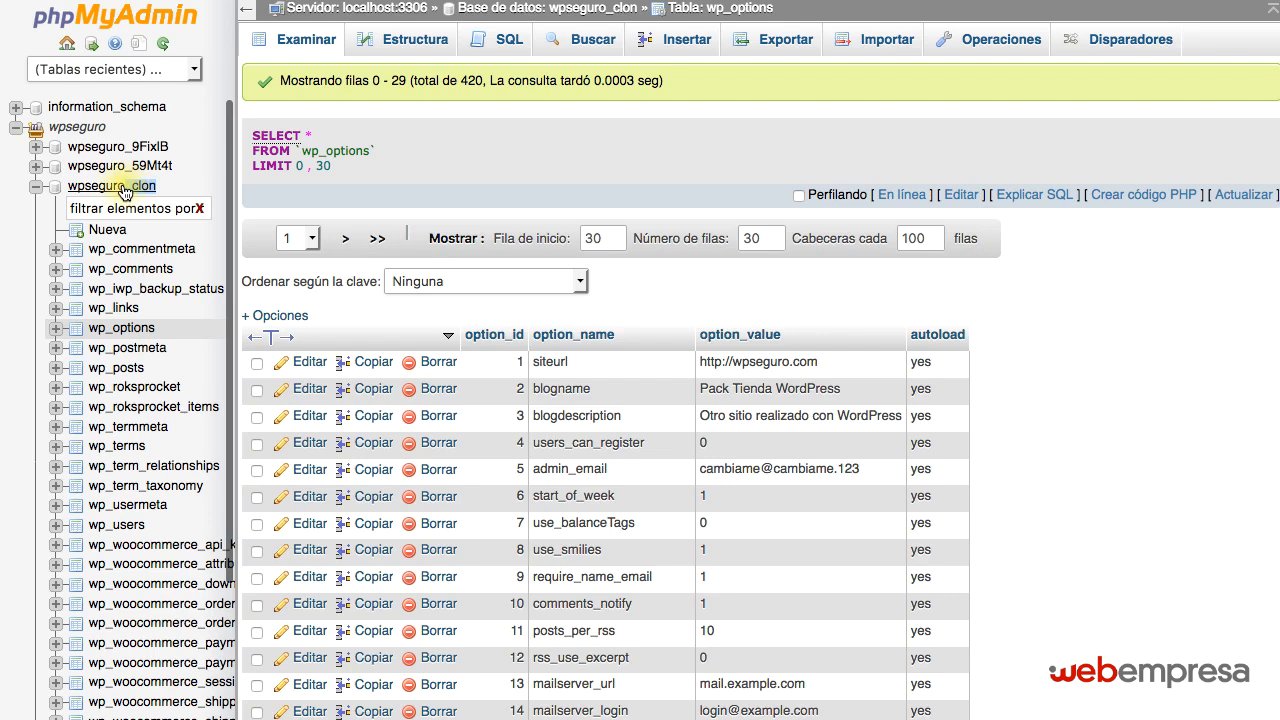
double_click(768, 358)
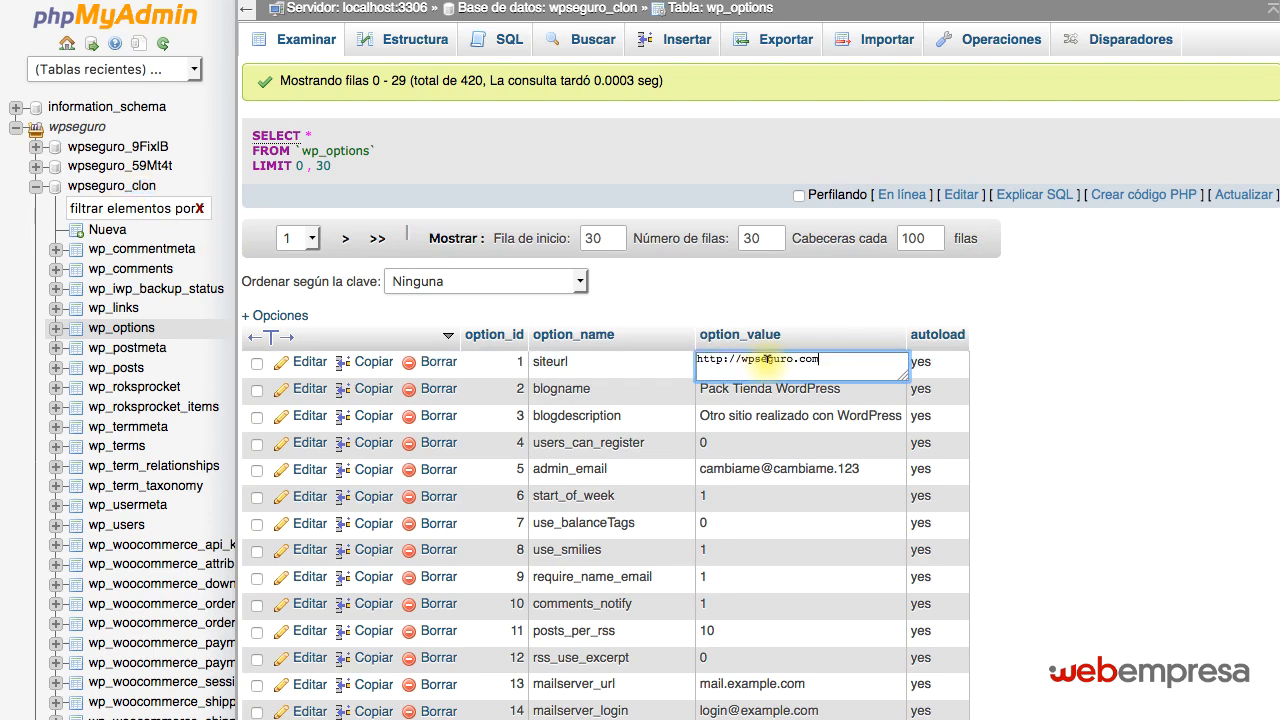
click(1004, 356)
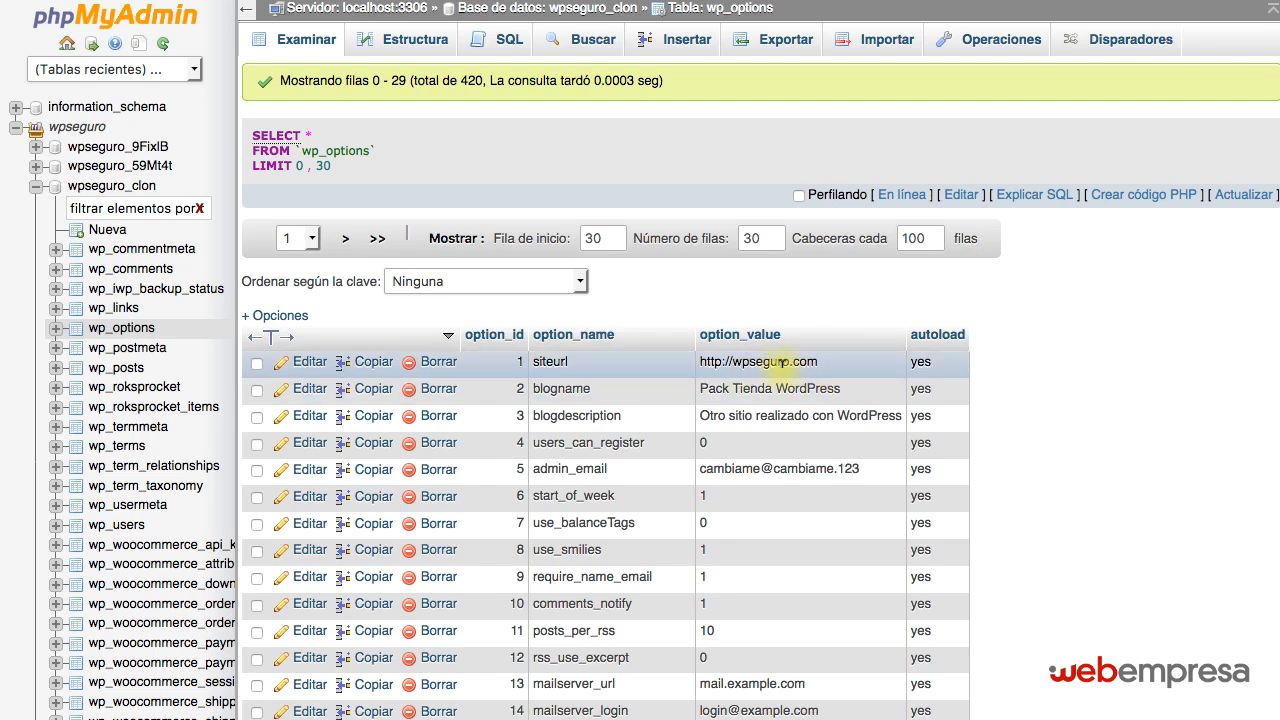
Go to the second page of wp_options rows and locate the home and upload_path options.
scroll(838, 367, down, 1)
scroll(838, 367, down, 10)
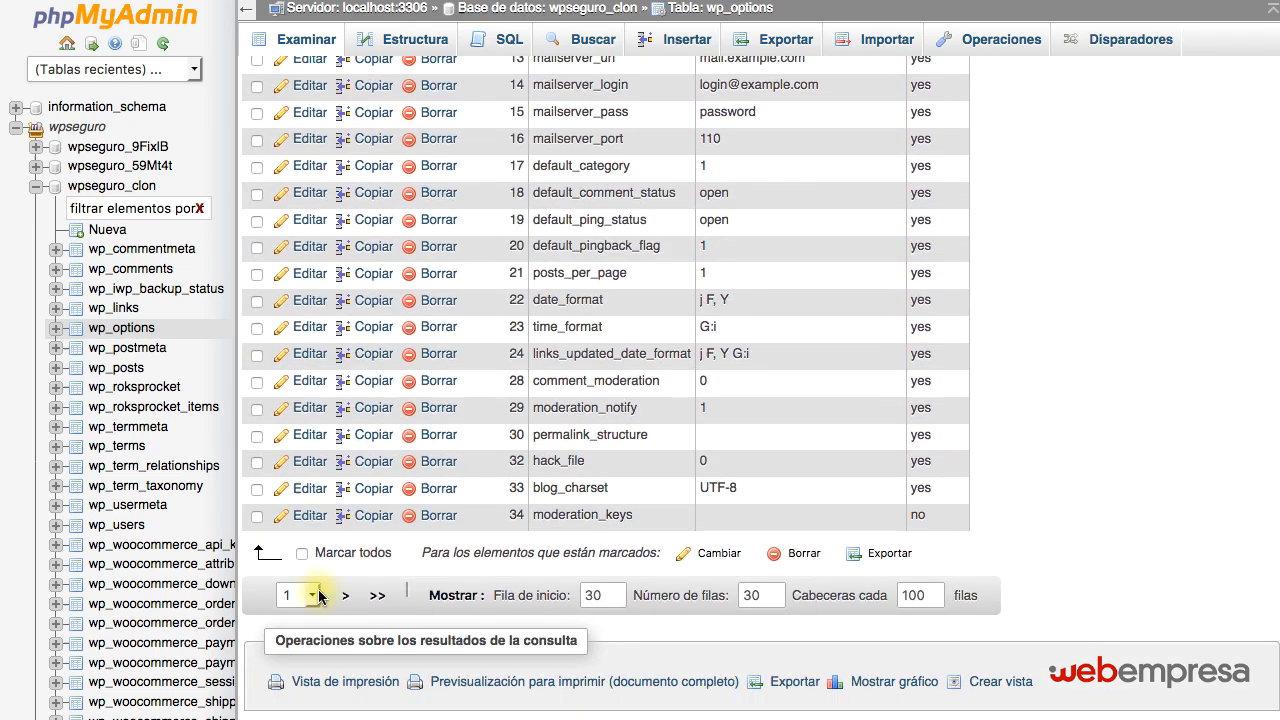
click(345, 595)
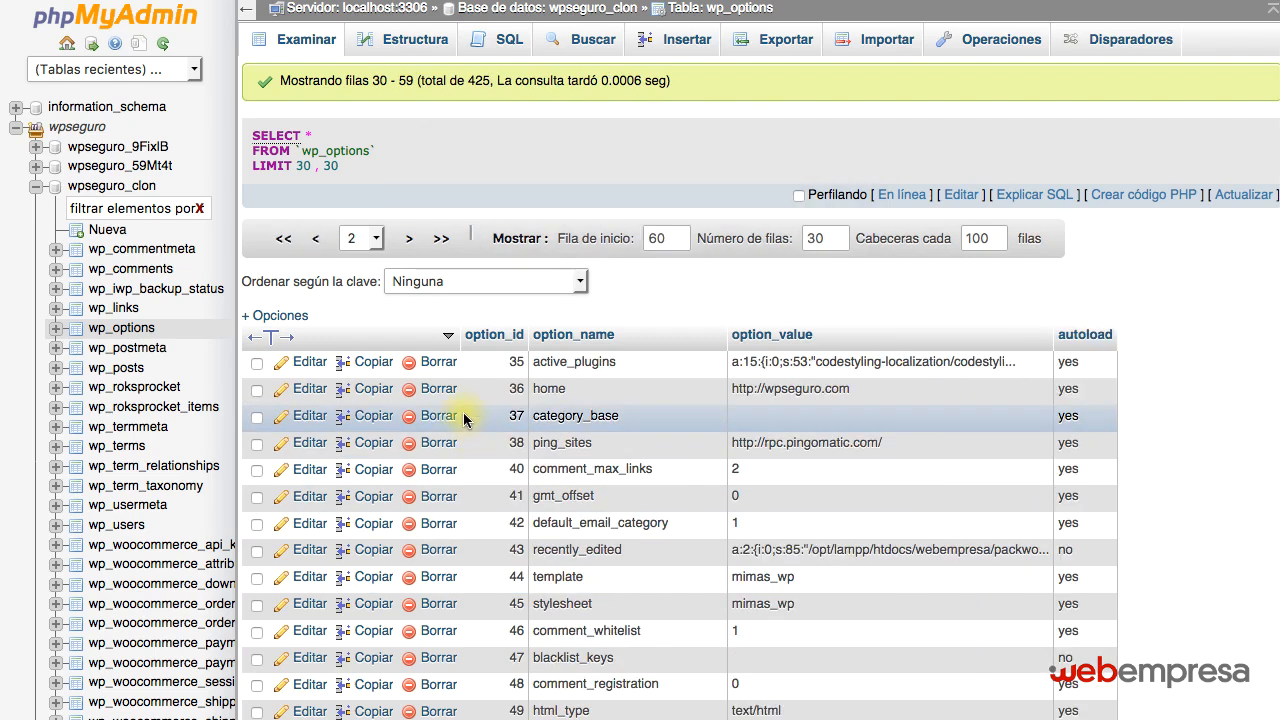
scroll(470, 418, down, 3)
scroll(468, 415, down, 2)
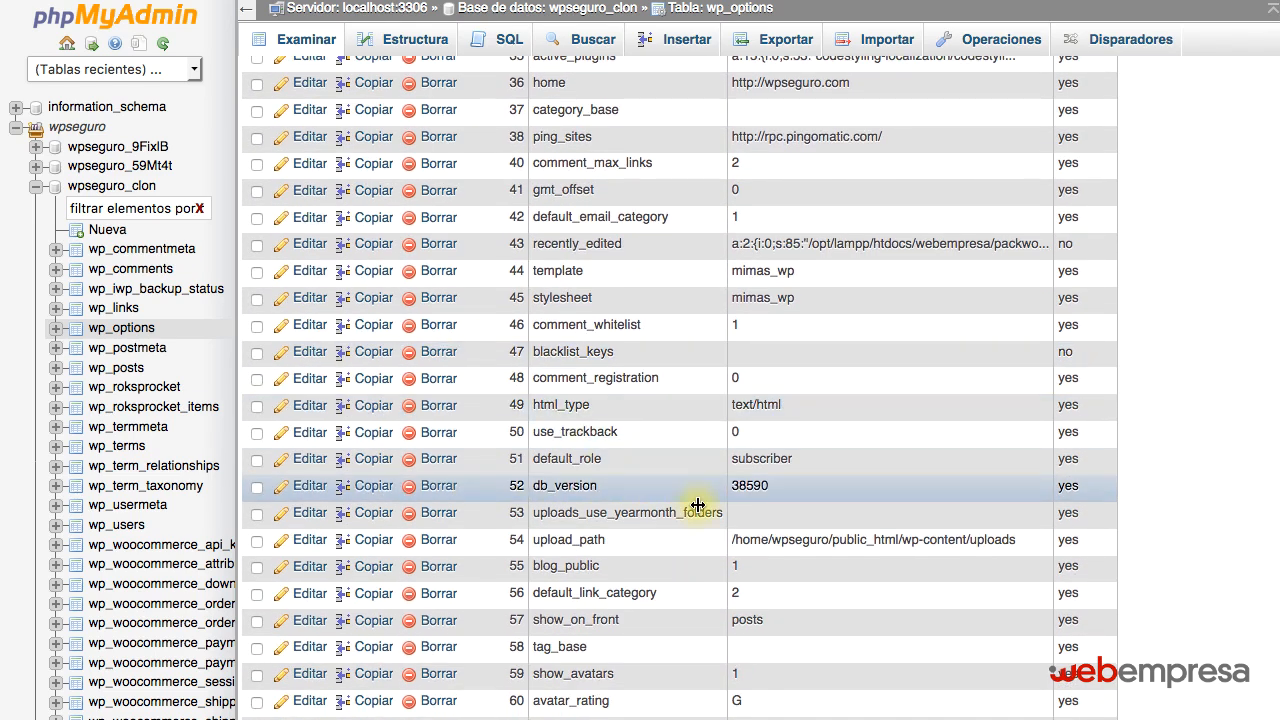
Set the upload_path option value to /home/wpseguro/public_html/clon/wp-content/uploads, save it, and review the executed UPDATE query.
double_click(868, 539)
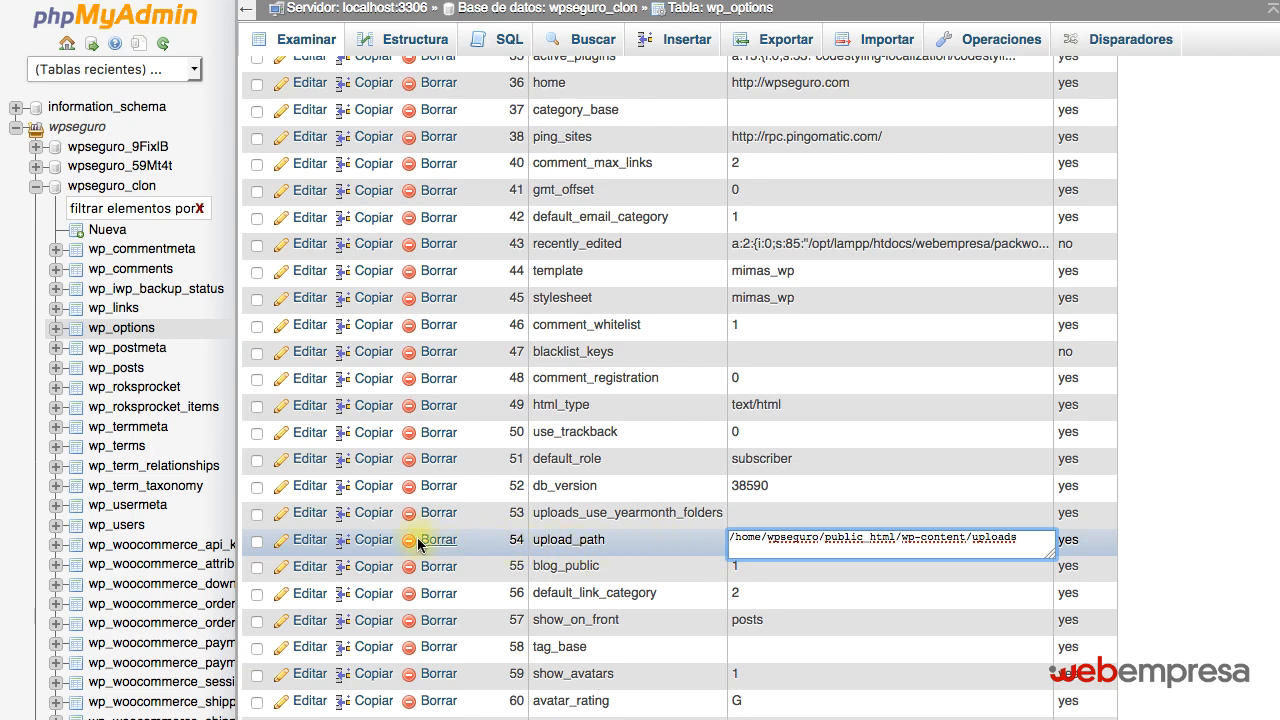
click(303, 541)
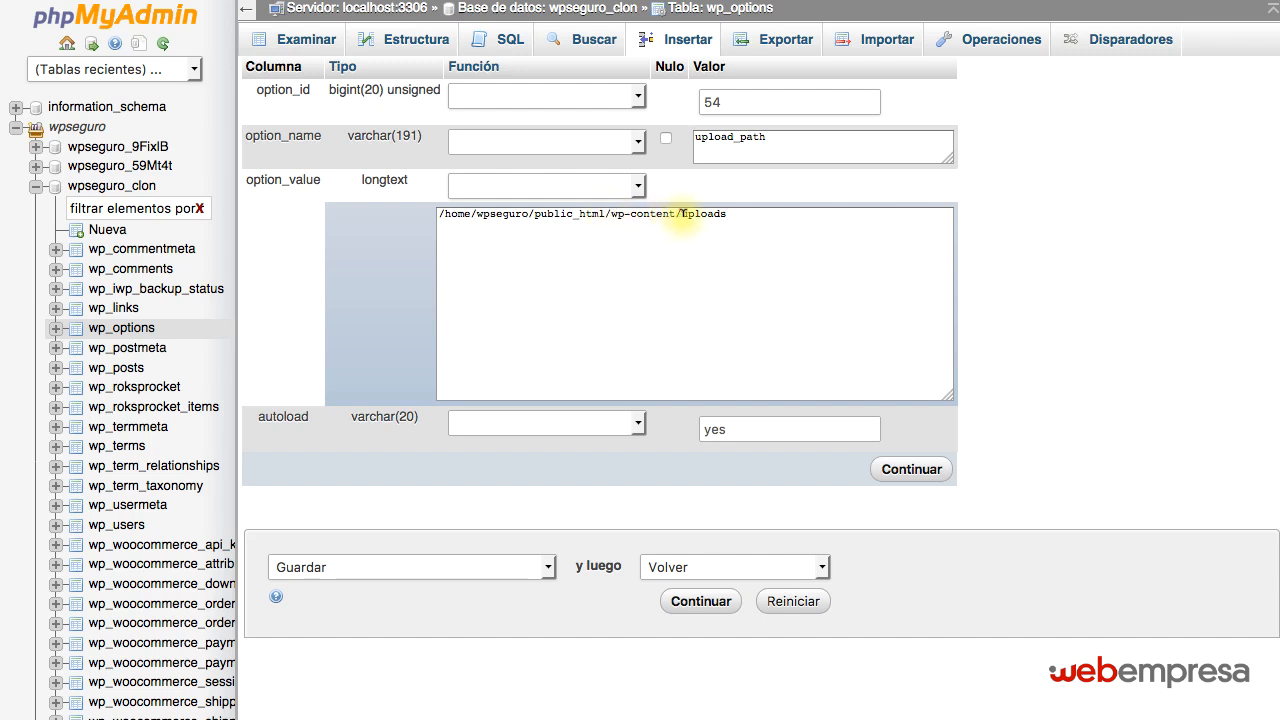
click(609, 213)
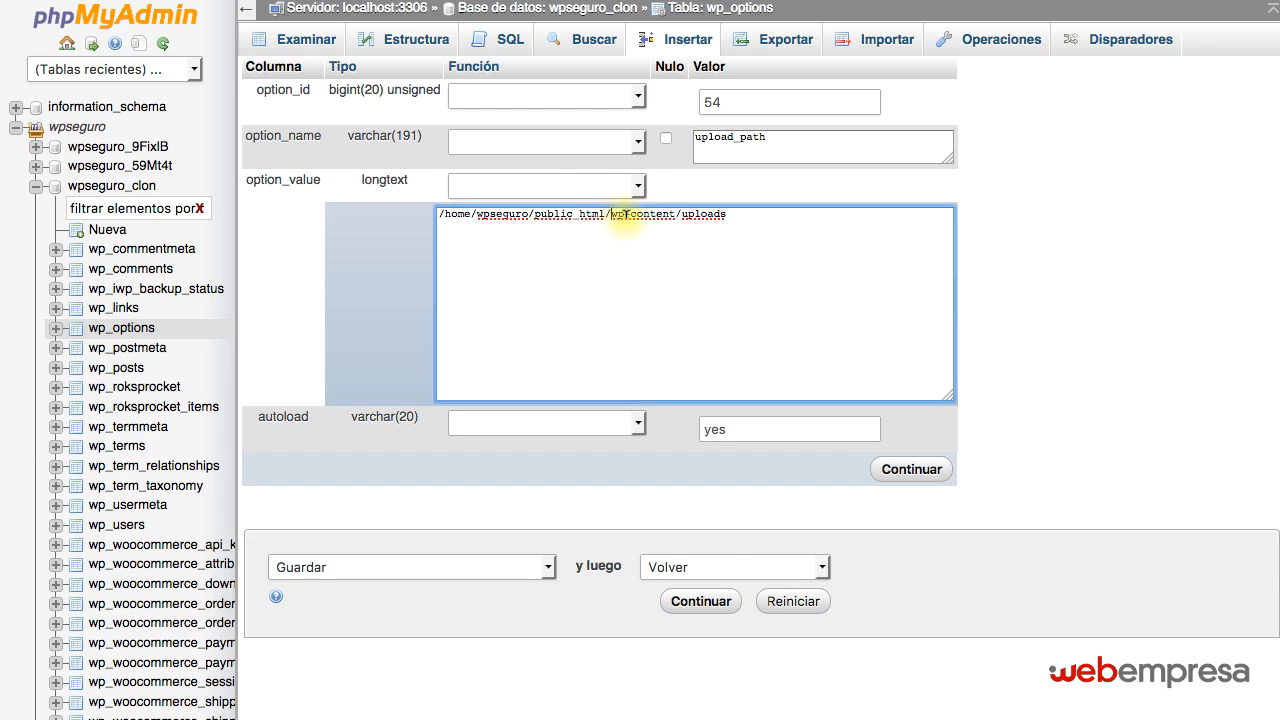
text(clon/)
key(Return)
key(BackSpace)
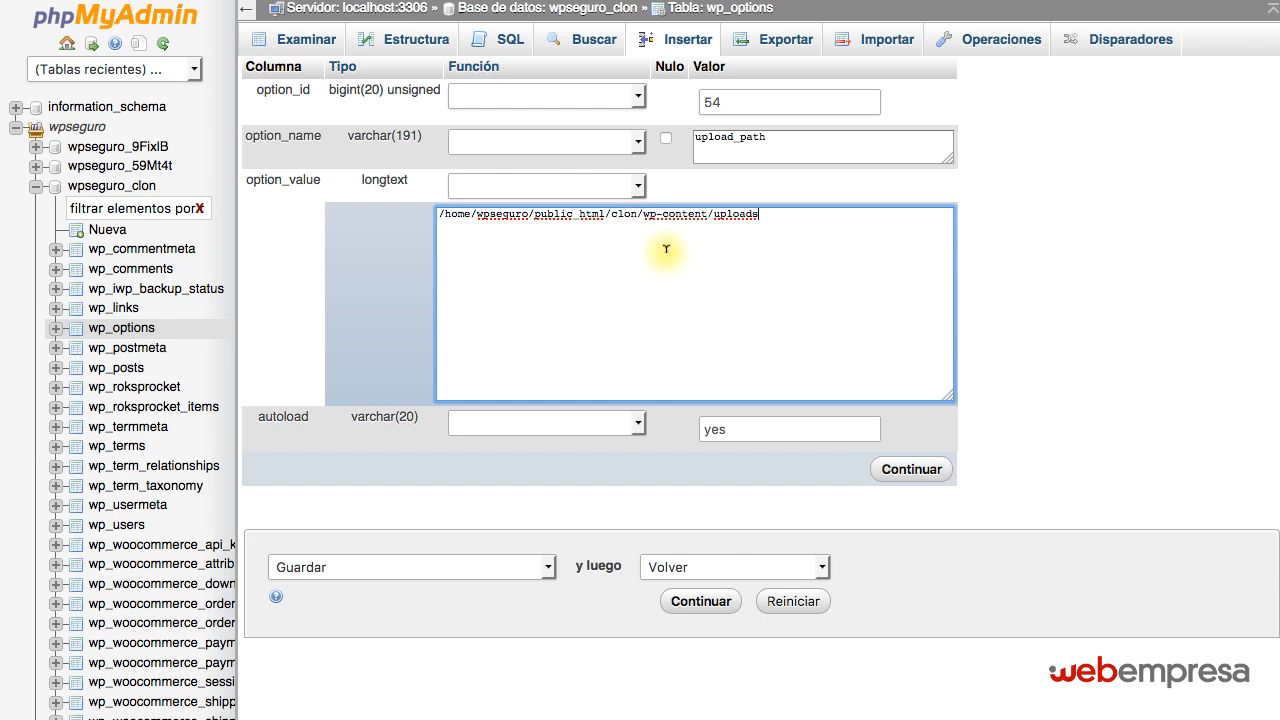
click(614, 214)
drag(613, 214, 642, 222)
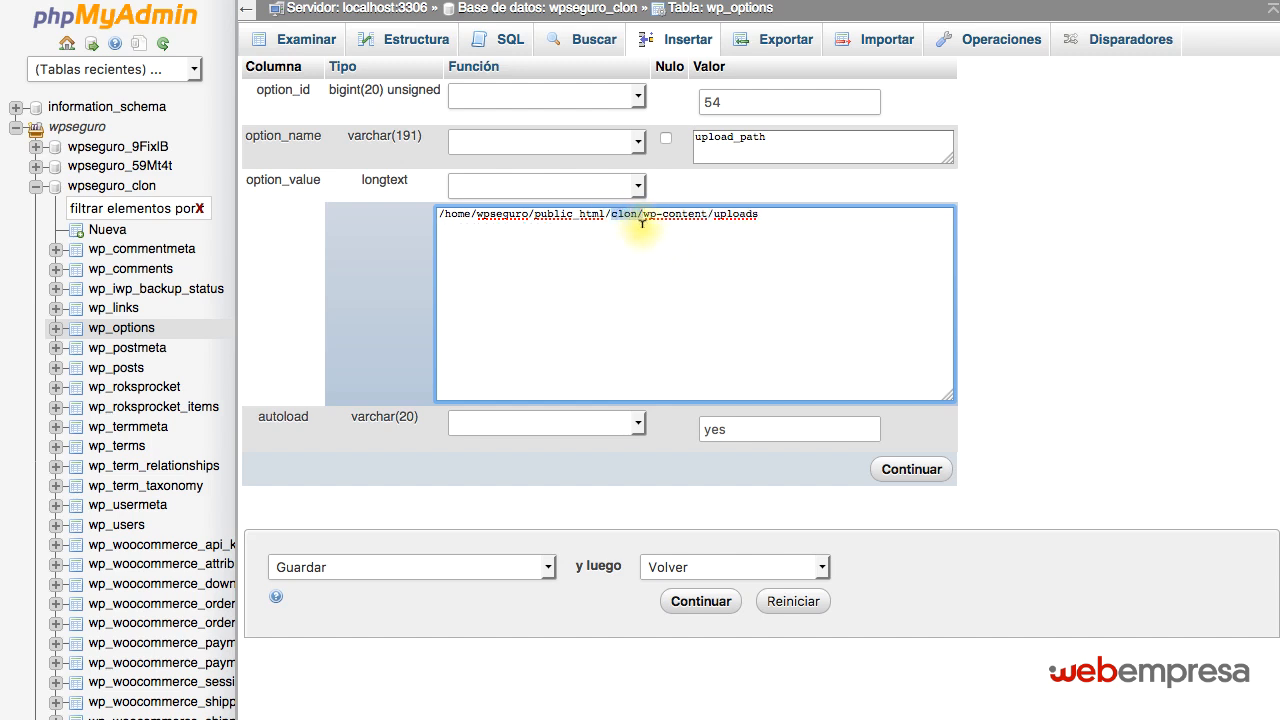
click(912, 470)
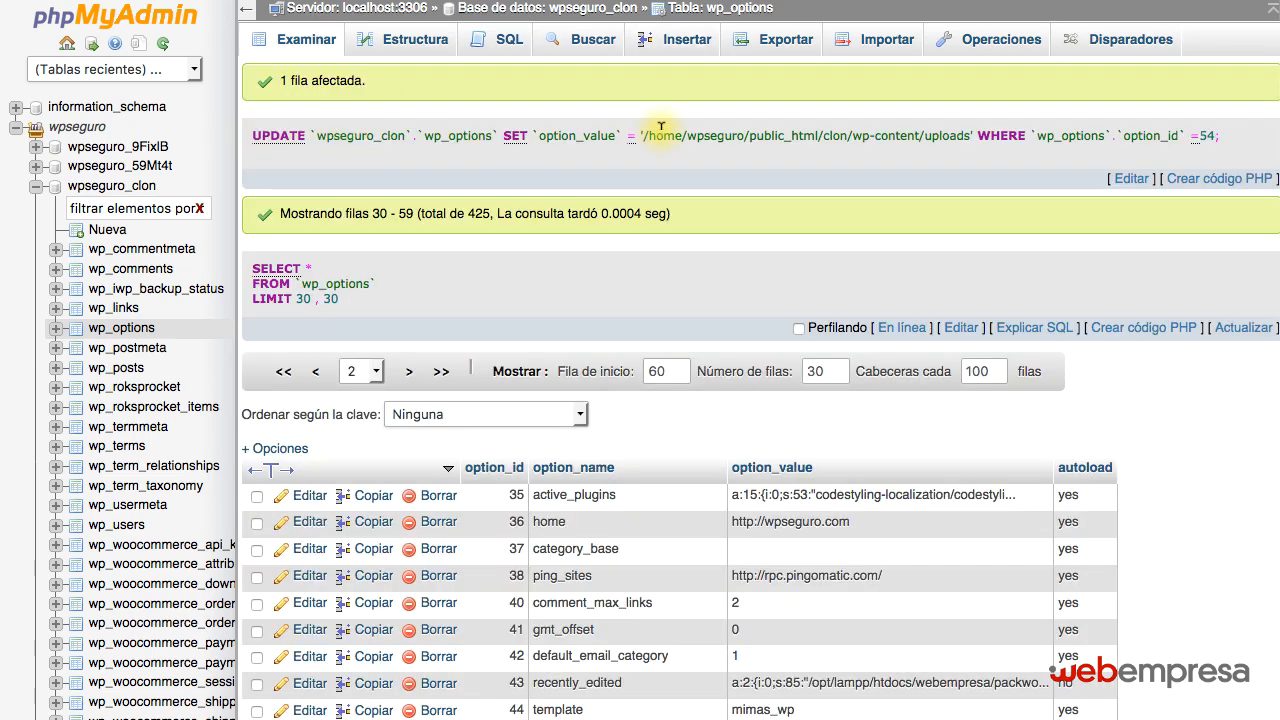
drag(645, 131, 969, 131)
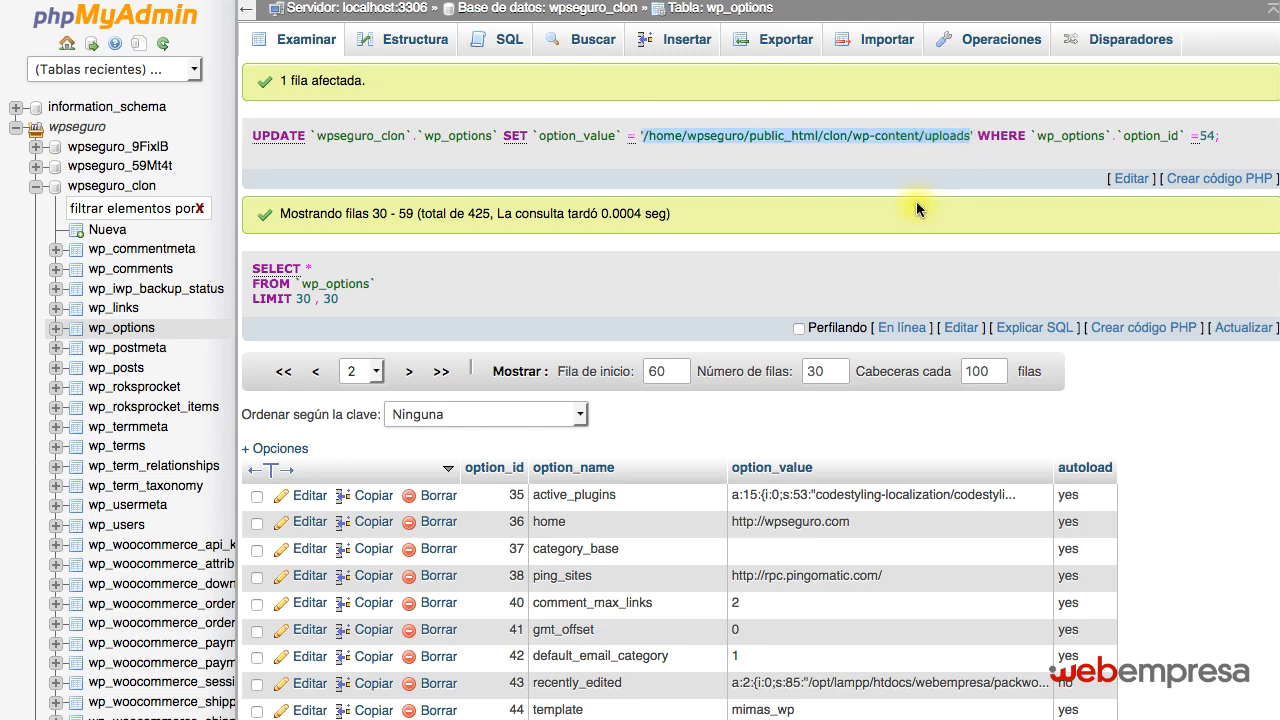
click(836, 133)
double_click(836, 133)
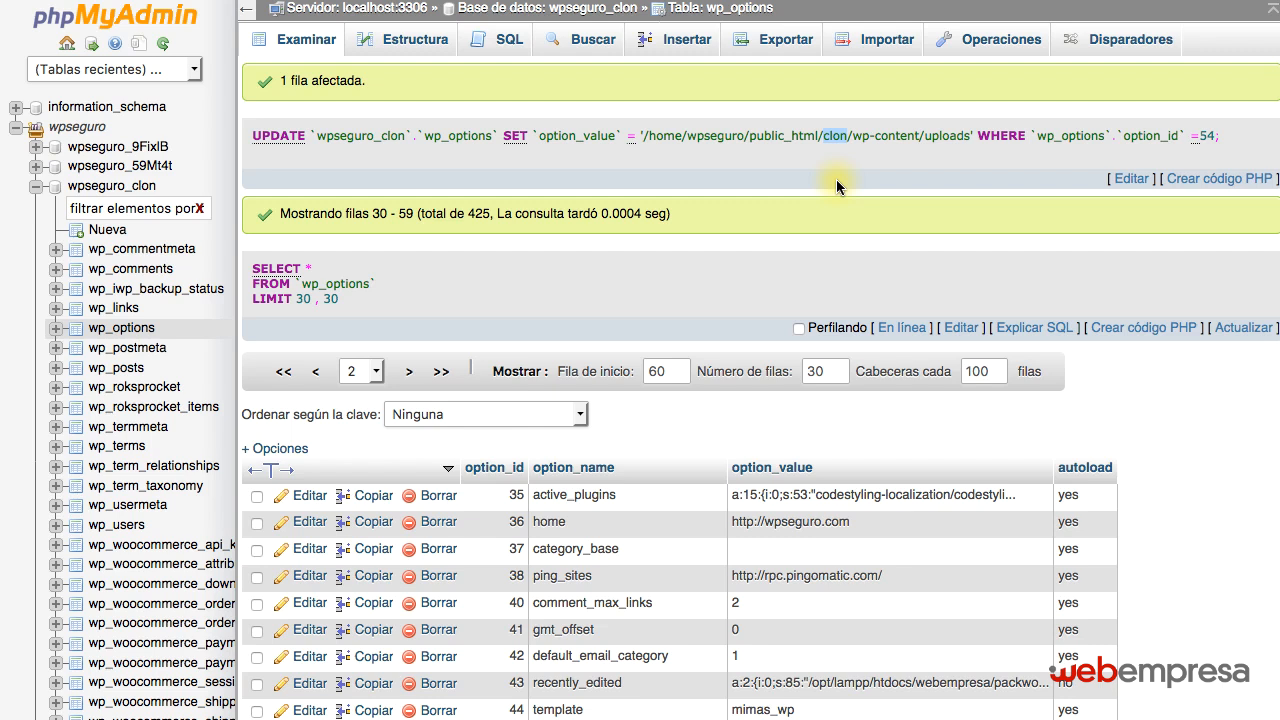
click(1168, 525)
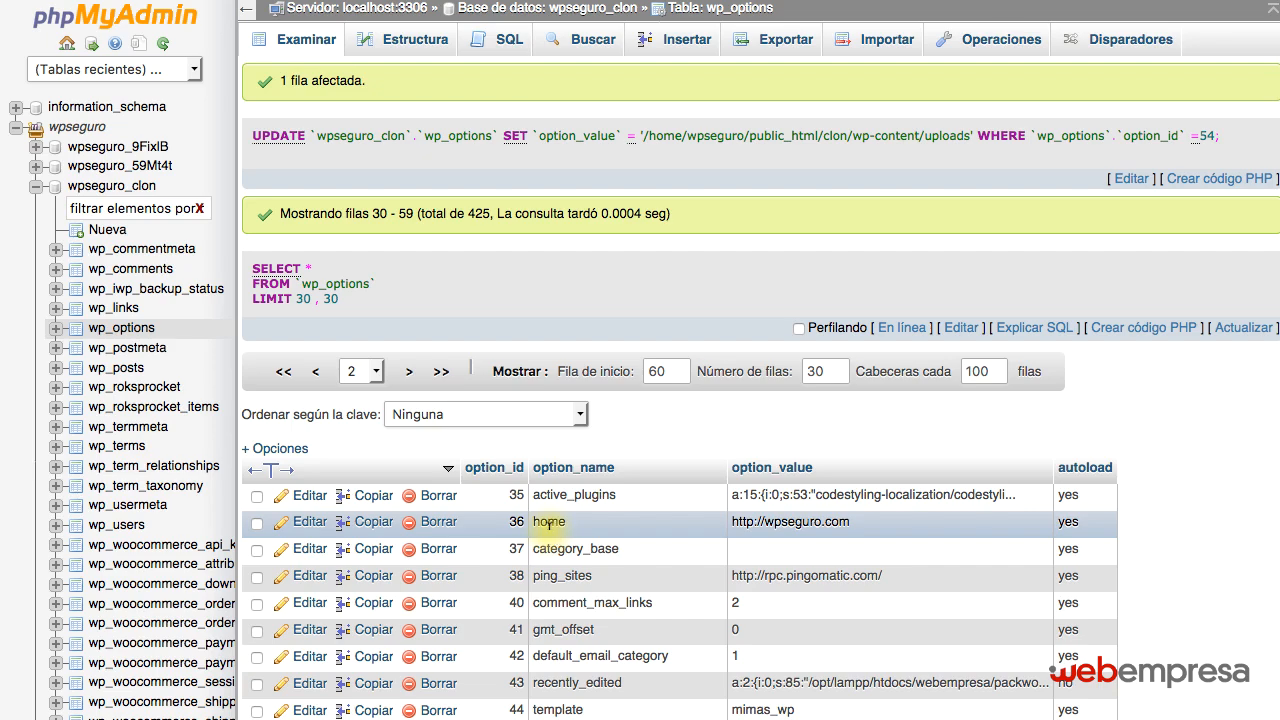
scroll(515, 530, down, 1)
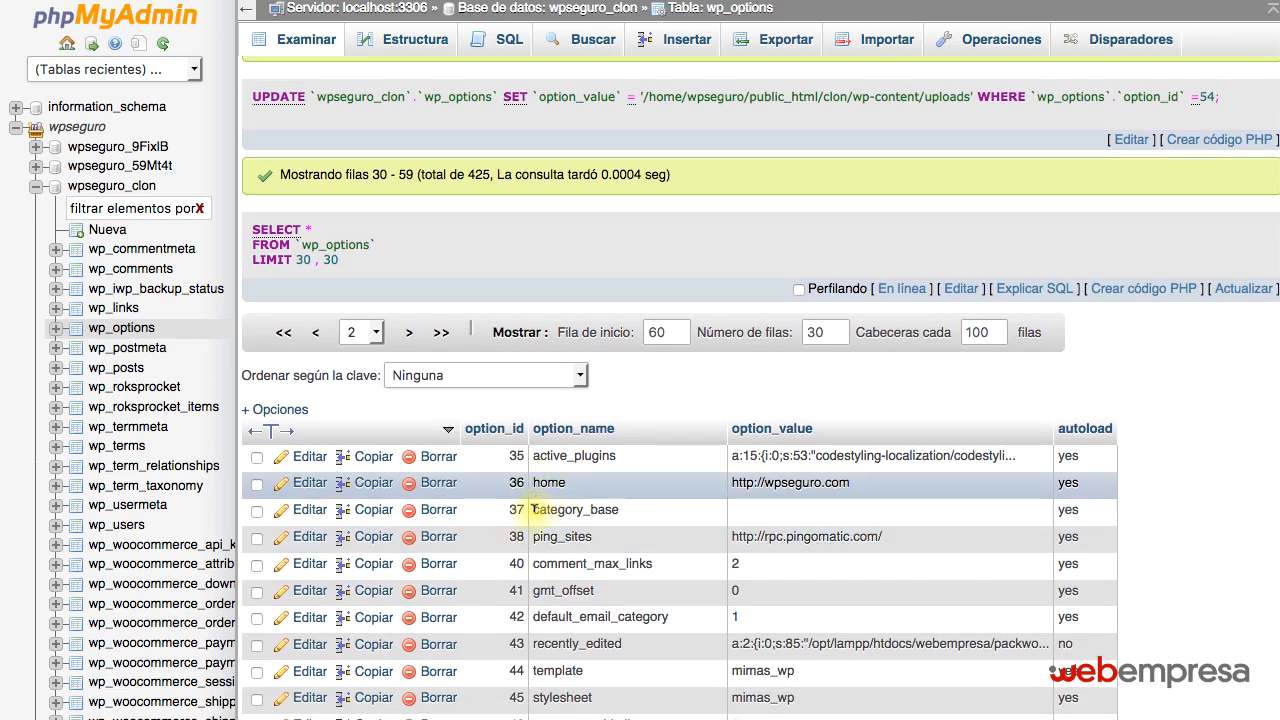
scroll(460, 340, down, 6)
scroll(369, 198, up, 3)
scroll(369, 198, up, 4)
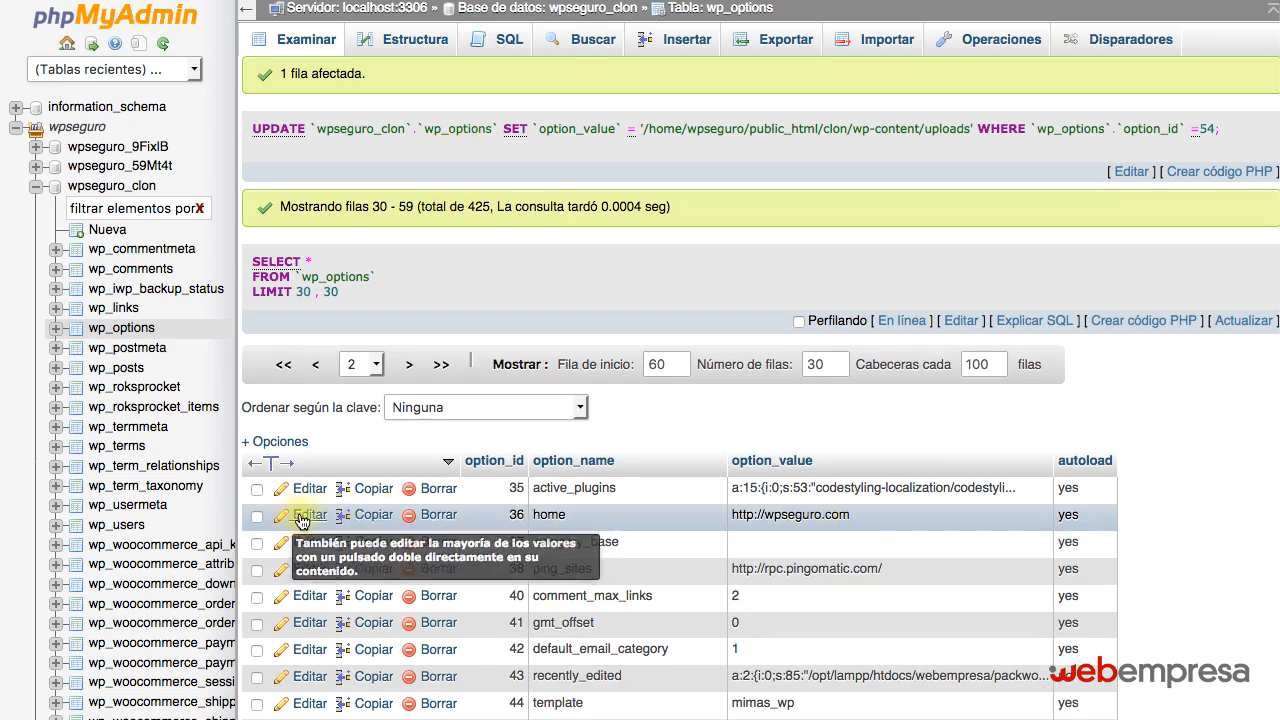
click(393, 517)
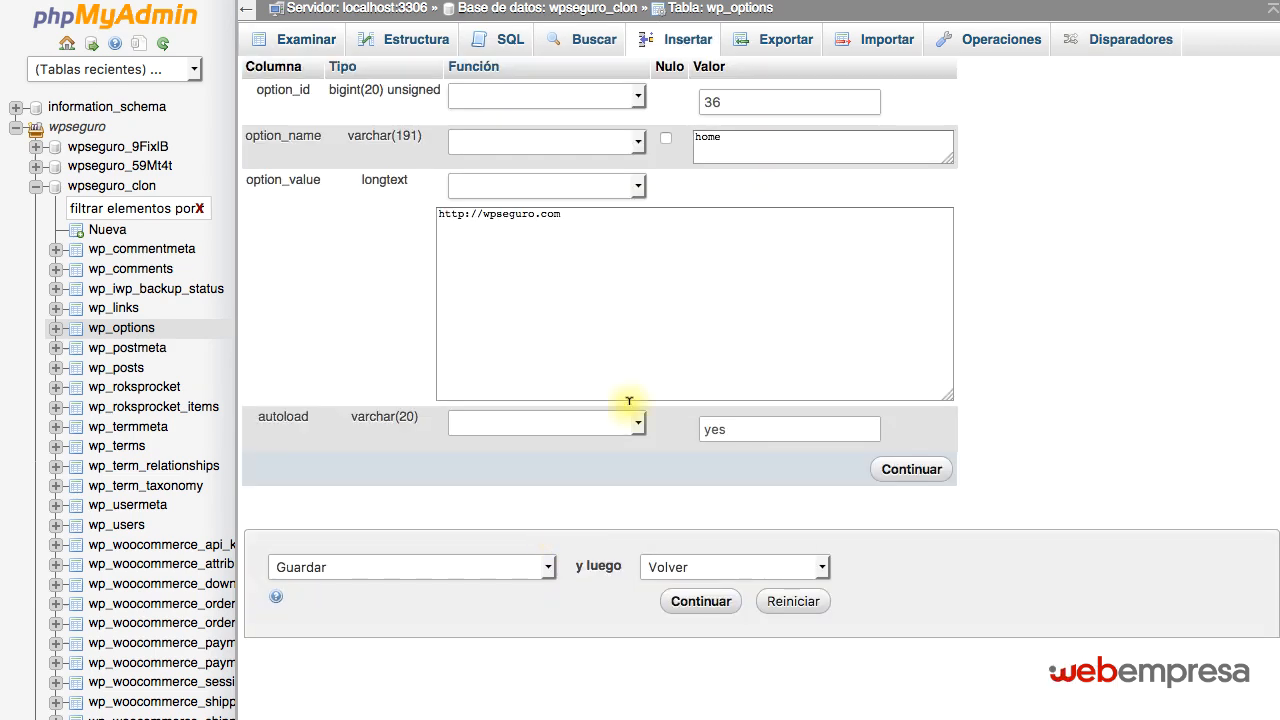
click(578, 214)
text(/clon)
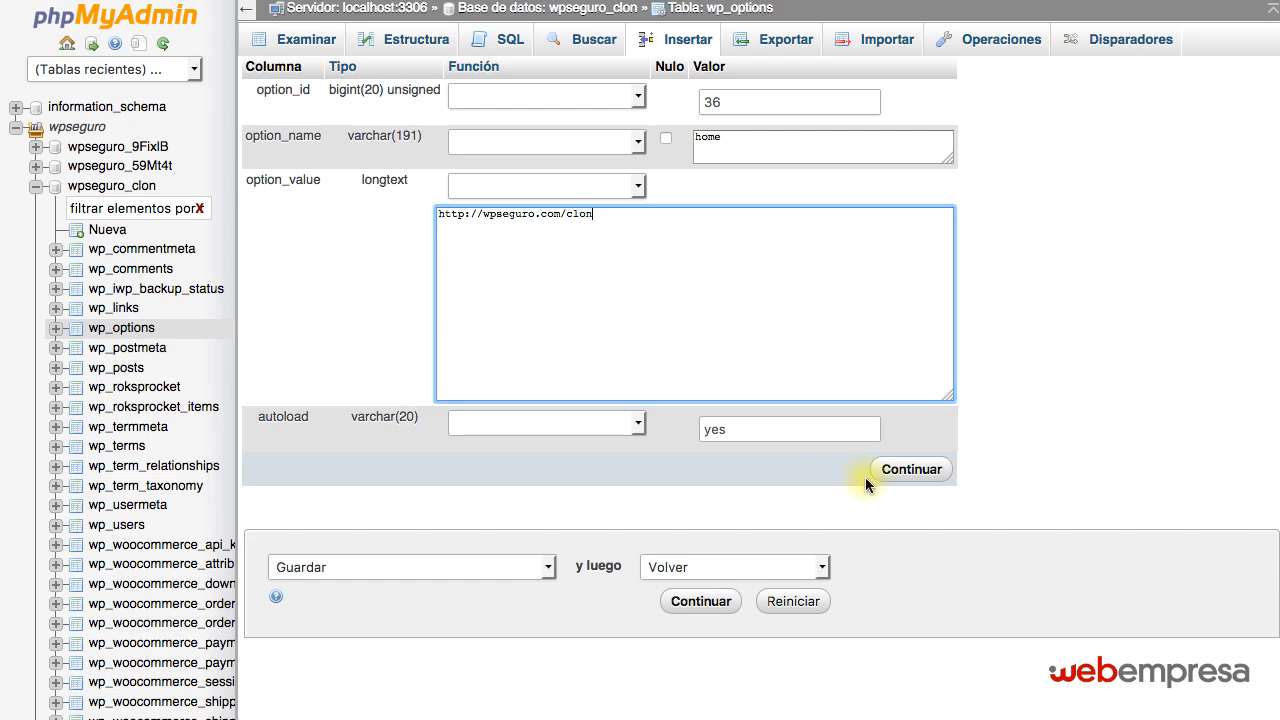
click(905, 472)
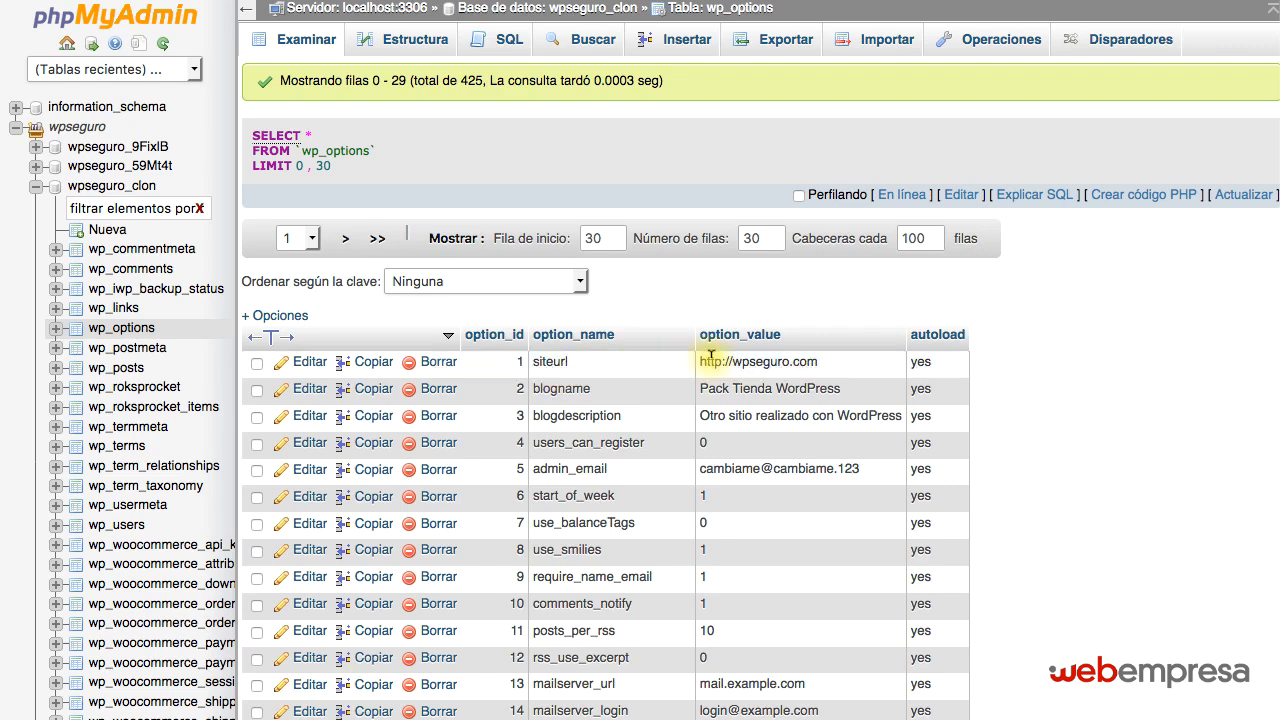
click(318, 366)
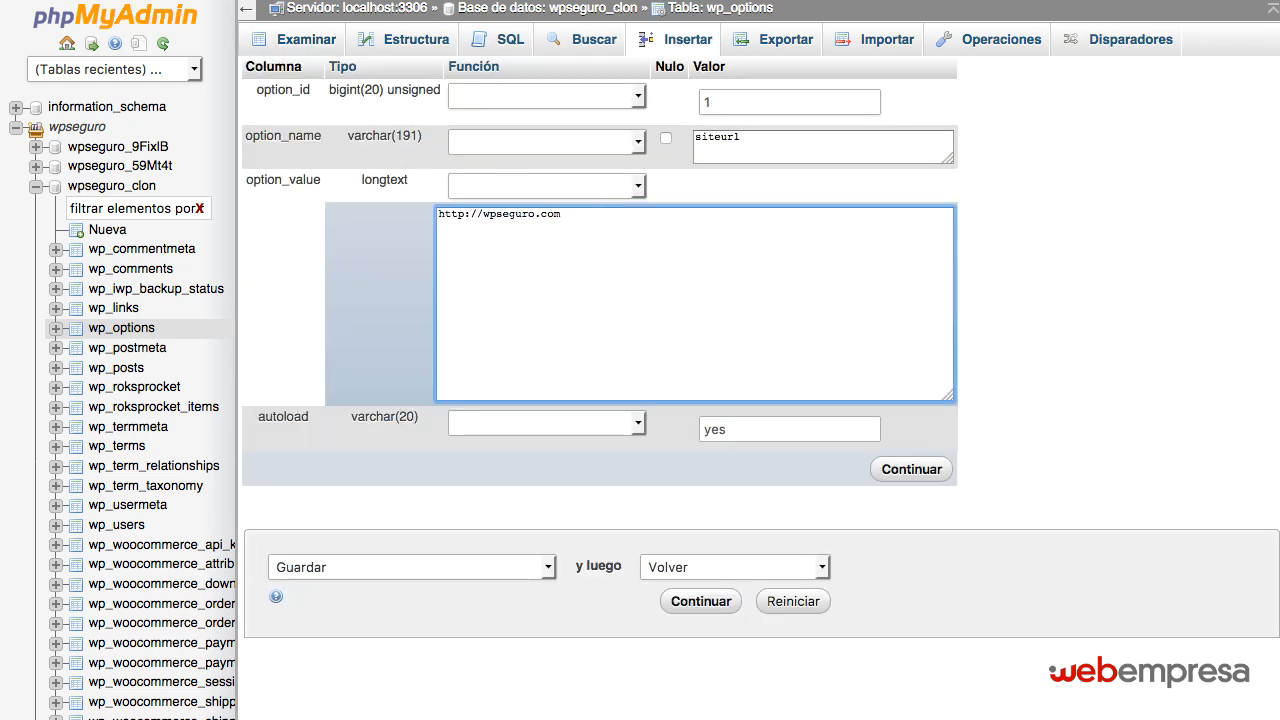
text(/clon)
click(911, 469)
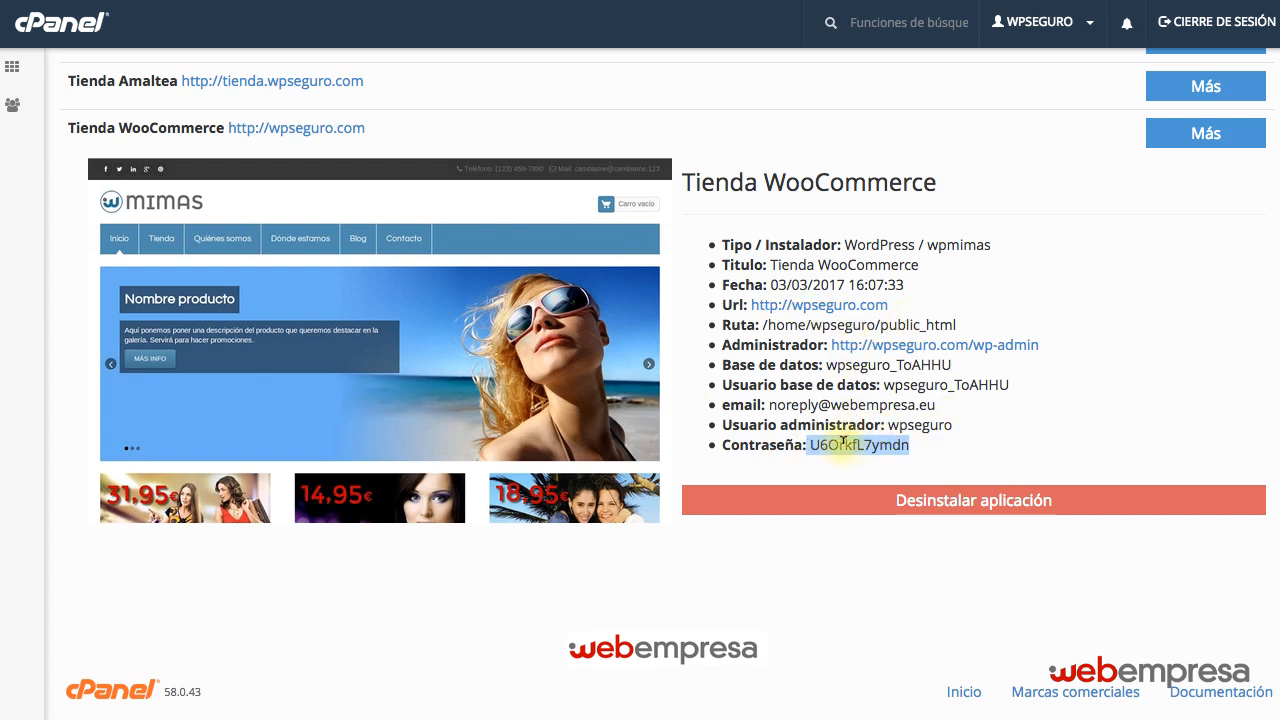
Select the administrator password in the Tienda WooCommerce details and look over the cloned site's WordPress dashboard.
drag(810, 445, 921, 447)
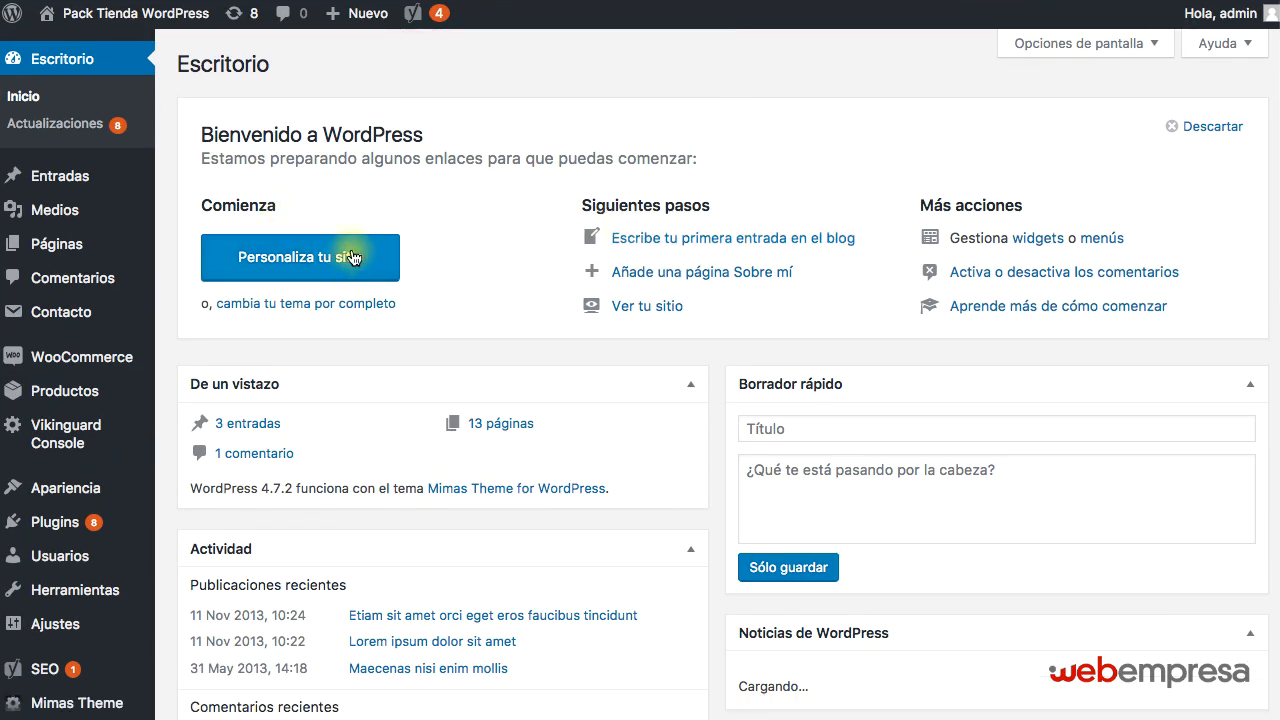
scroll(360, 248, down, 5)
scroll(361, 246, up, 5)
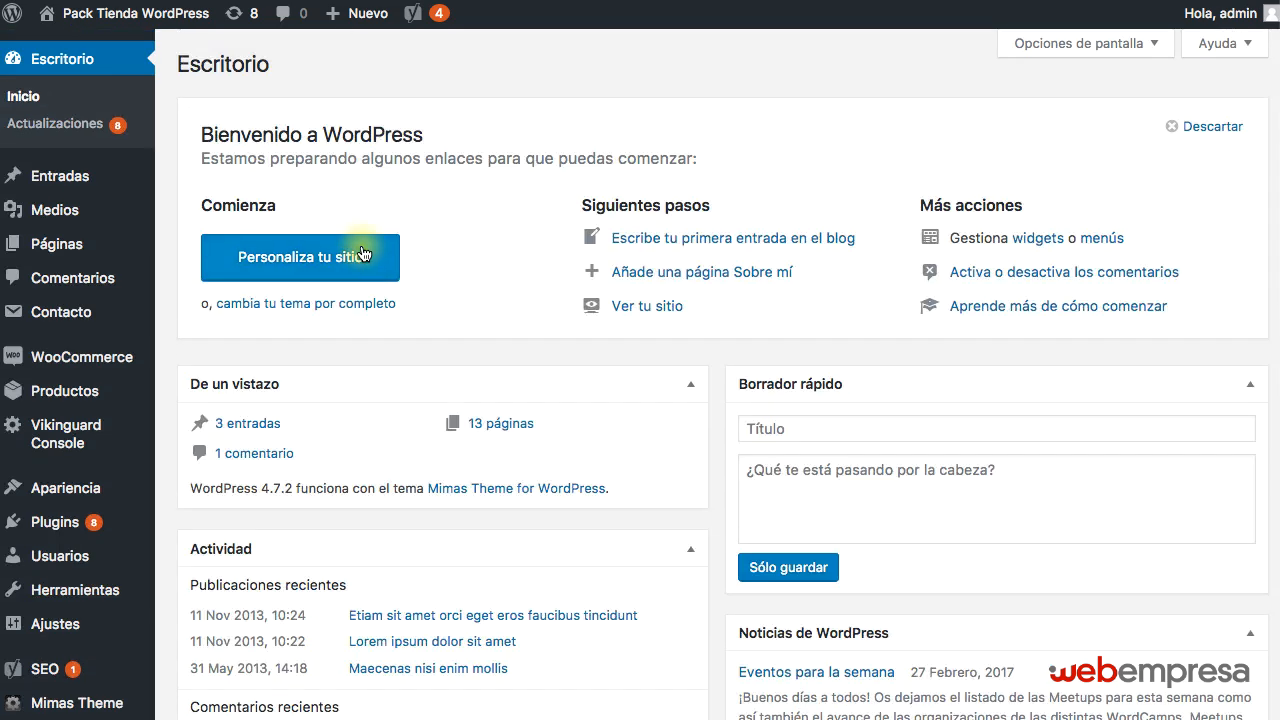
scroll(86, 606, down, 5)
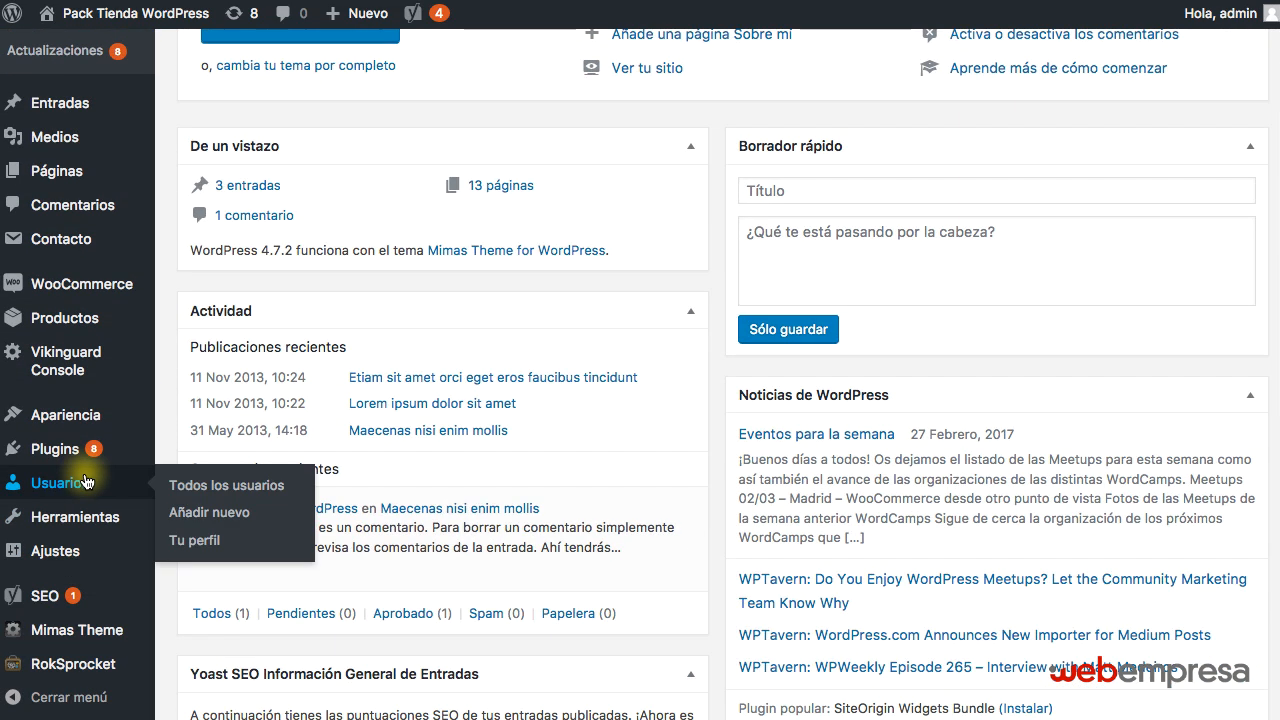
Activate the Twenty Eleven theme on the cloned site.
mouse_move(70, 528)
mouse_move(62, 550)
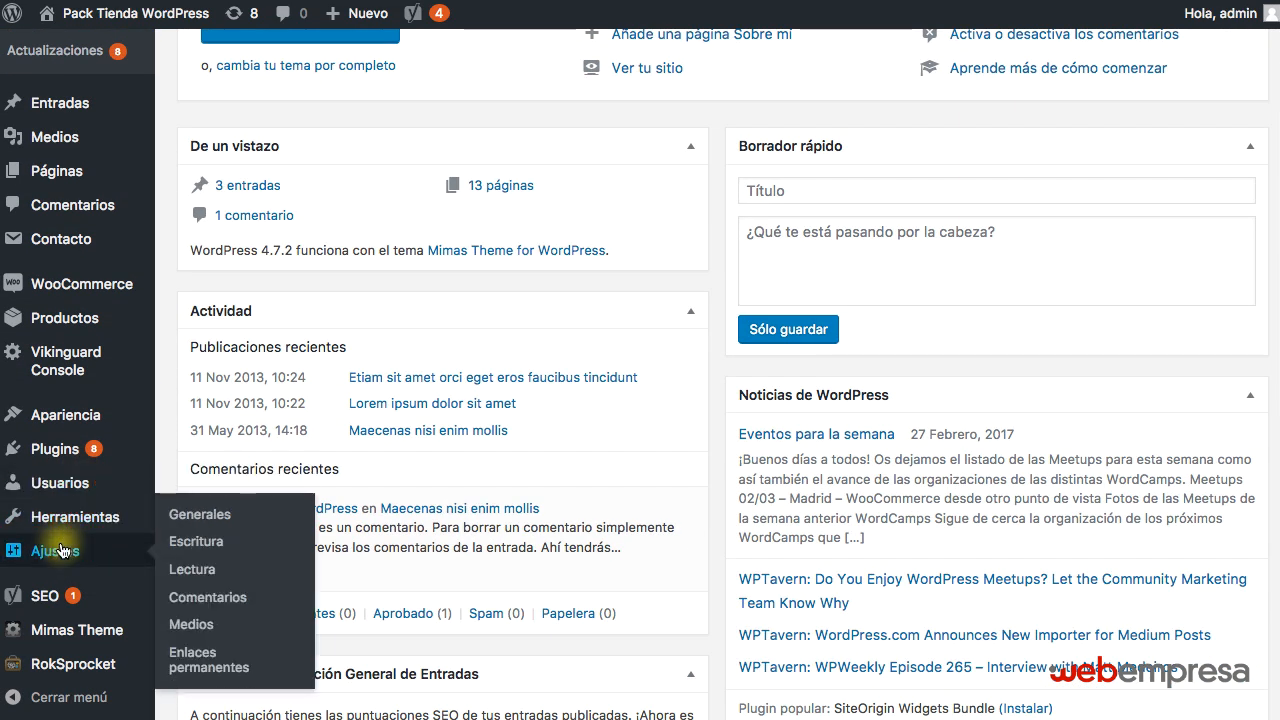
mouse_move(60, 414)
click(186, 414)
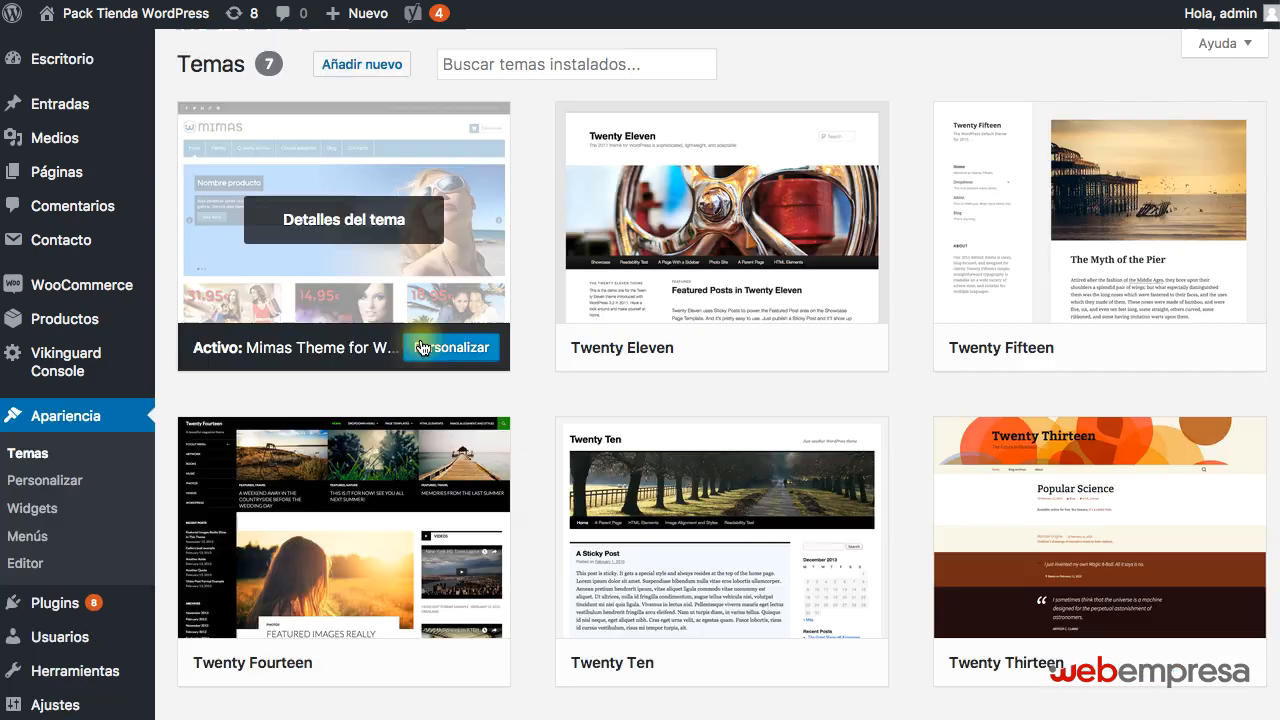
scroll(700, 366, down, 4)
scroll(702, 370, up, 4)
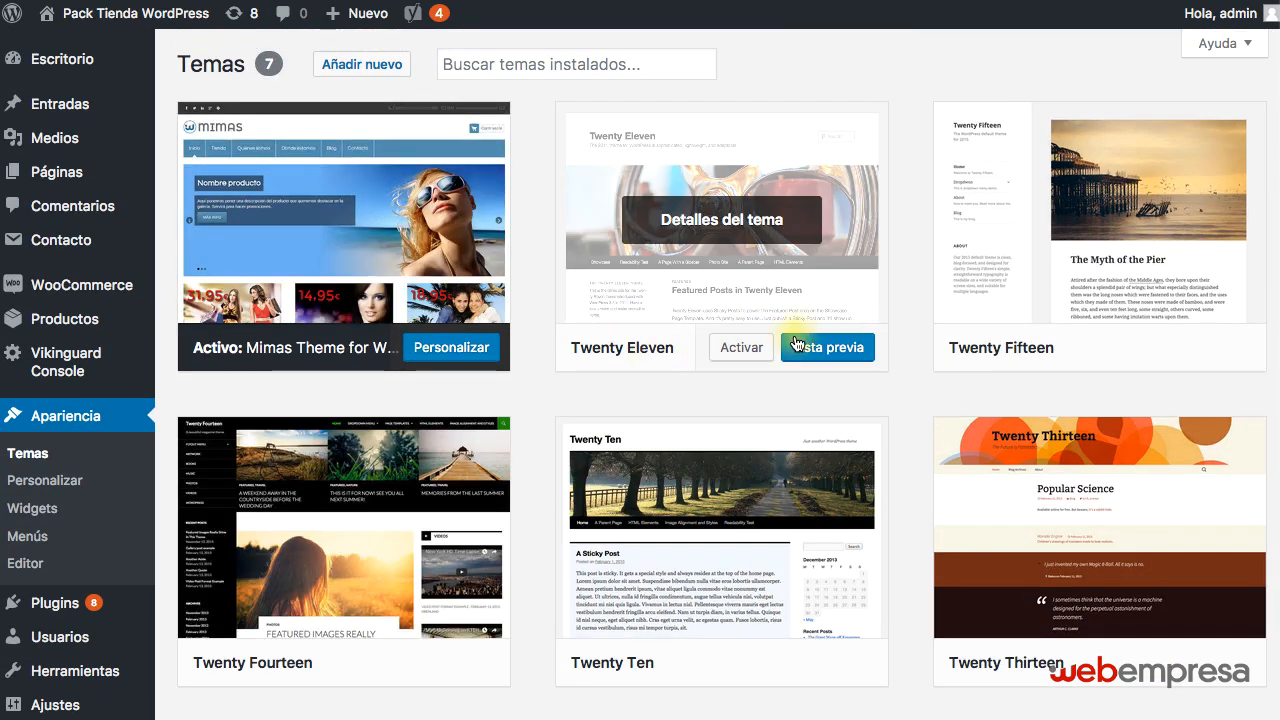
click(741, 347)
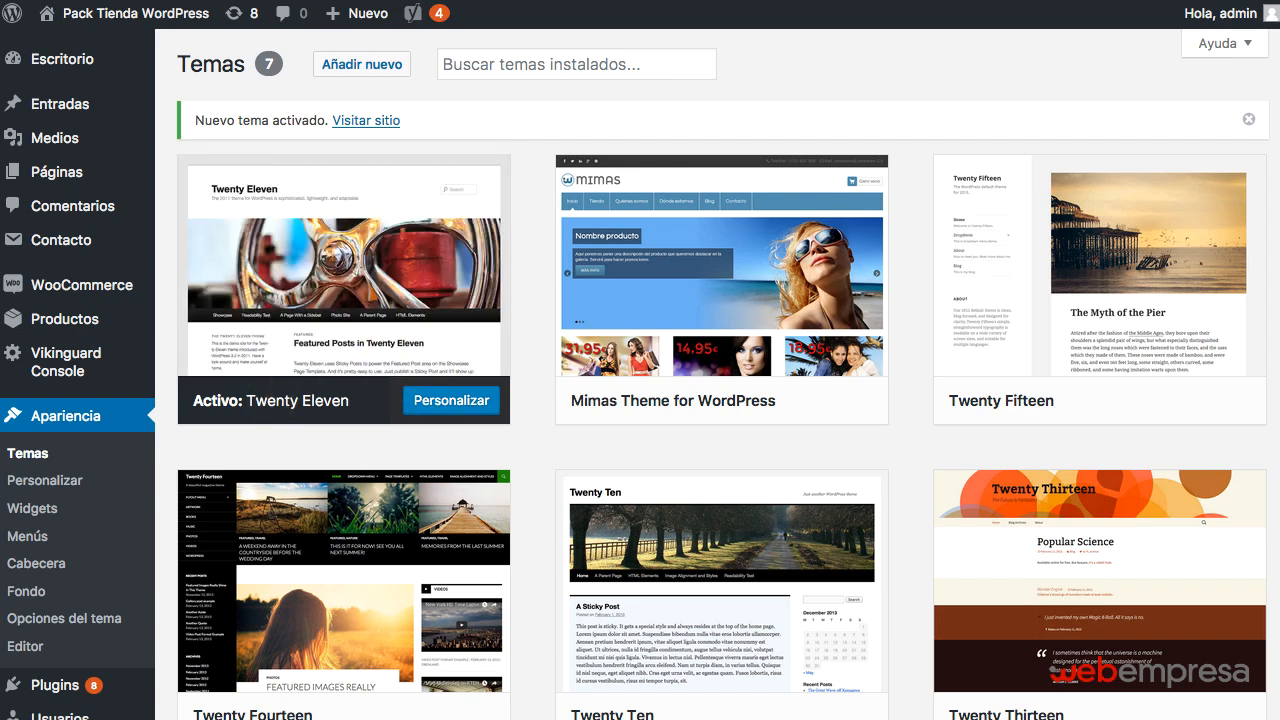
Open the cloned site's public home page from its administration in a new browser tab.
mouse_move(114, 14)
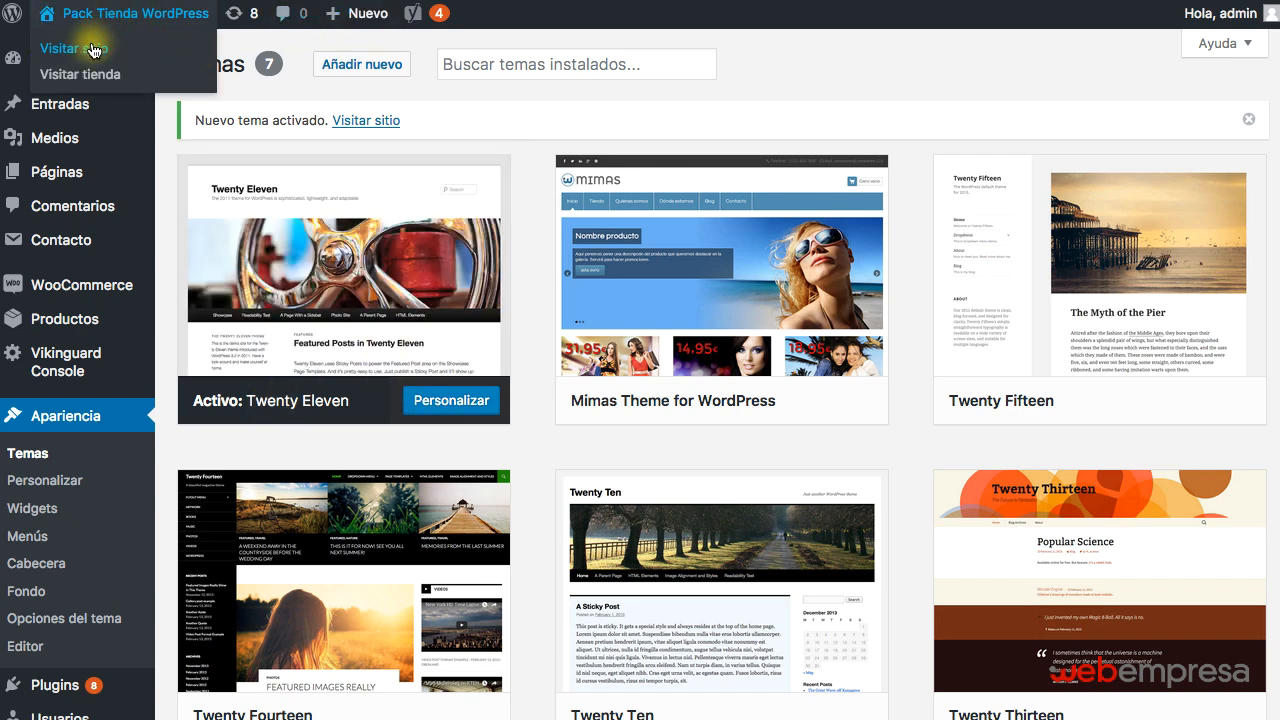
right_click(98, 46)
click(150, 50)
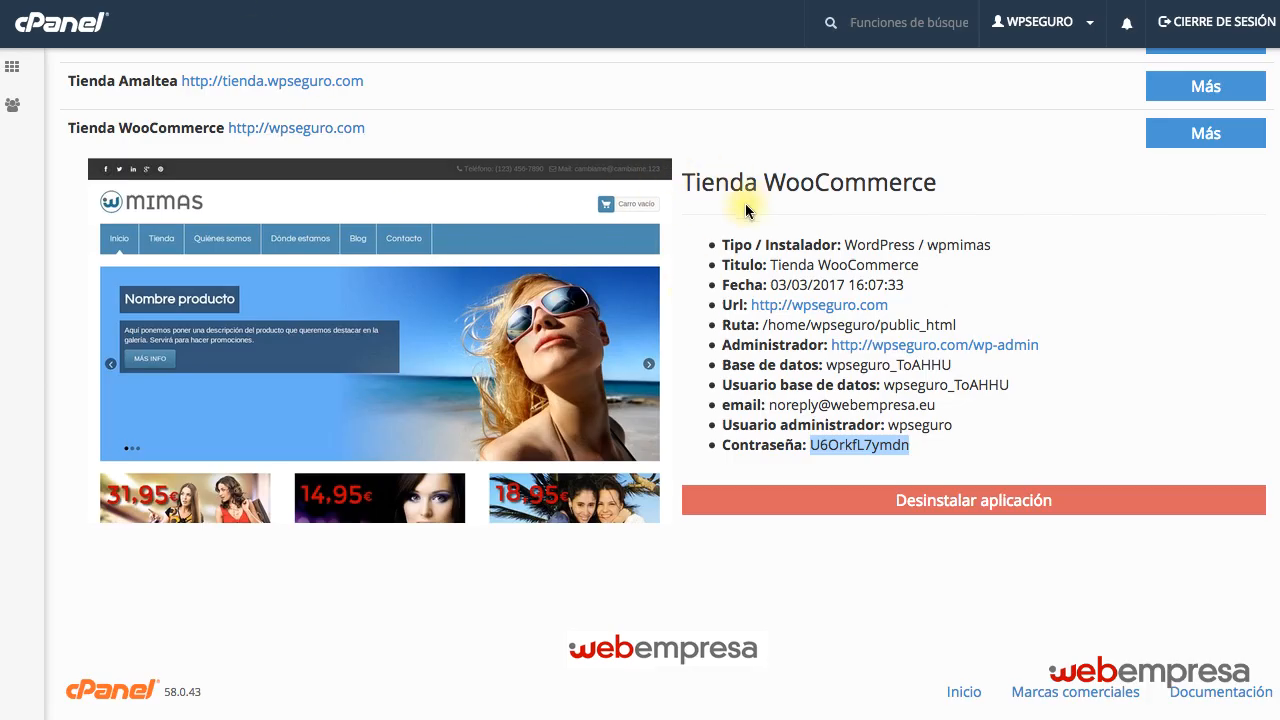
click(815, 312)
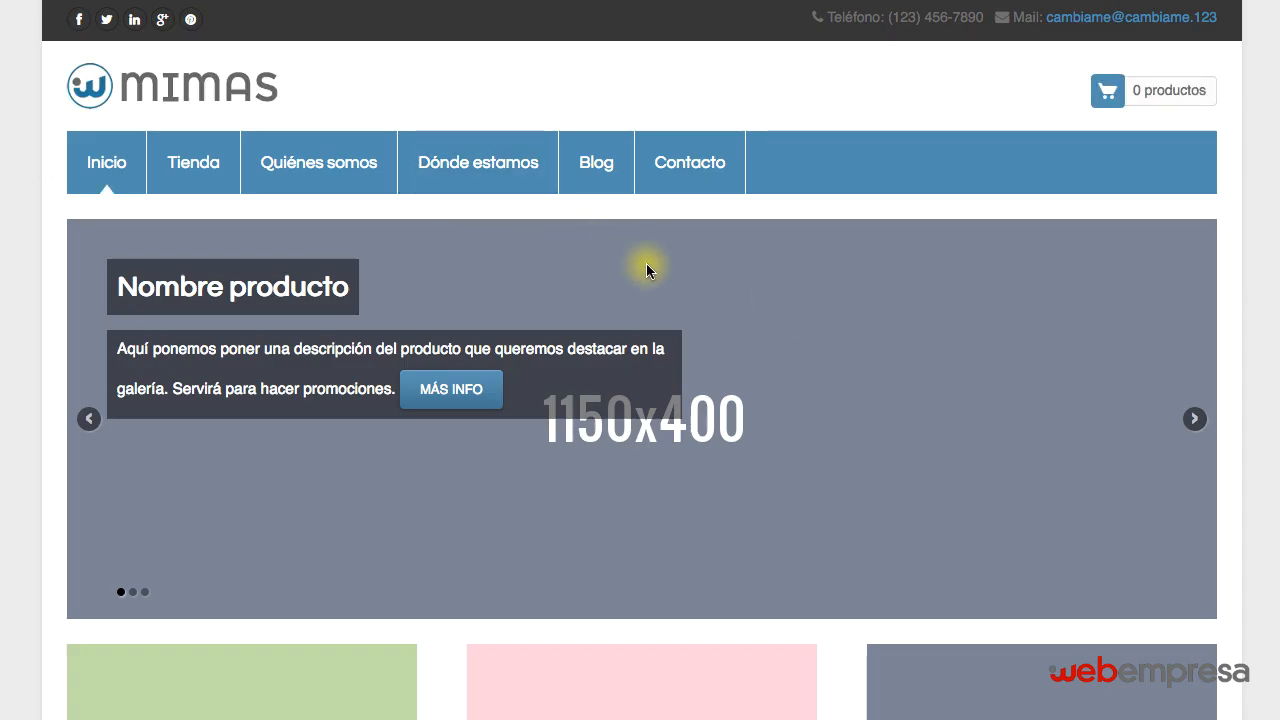
scroll(648, 269, down, 3)
scroll(648, 269, up, 3)
scroll(613, 287, down, 15)
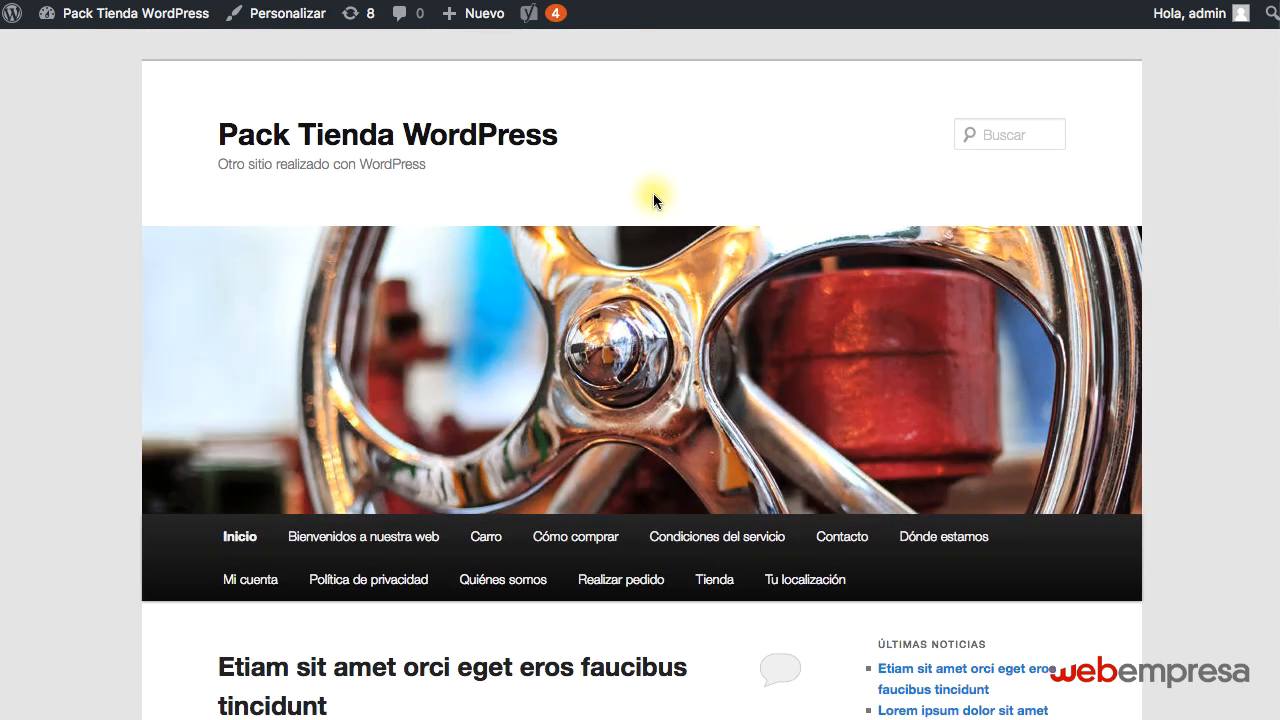
Look over the cloned site's home page, then open its Tienda page and check the product listing.
scroll(653, 200, down, 5)
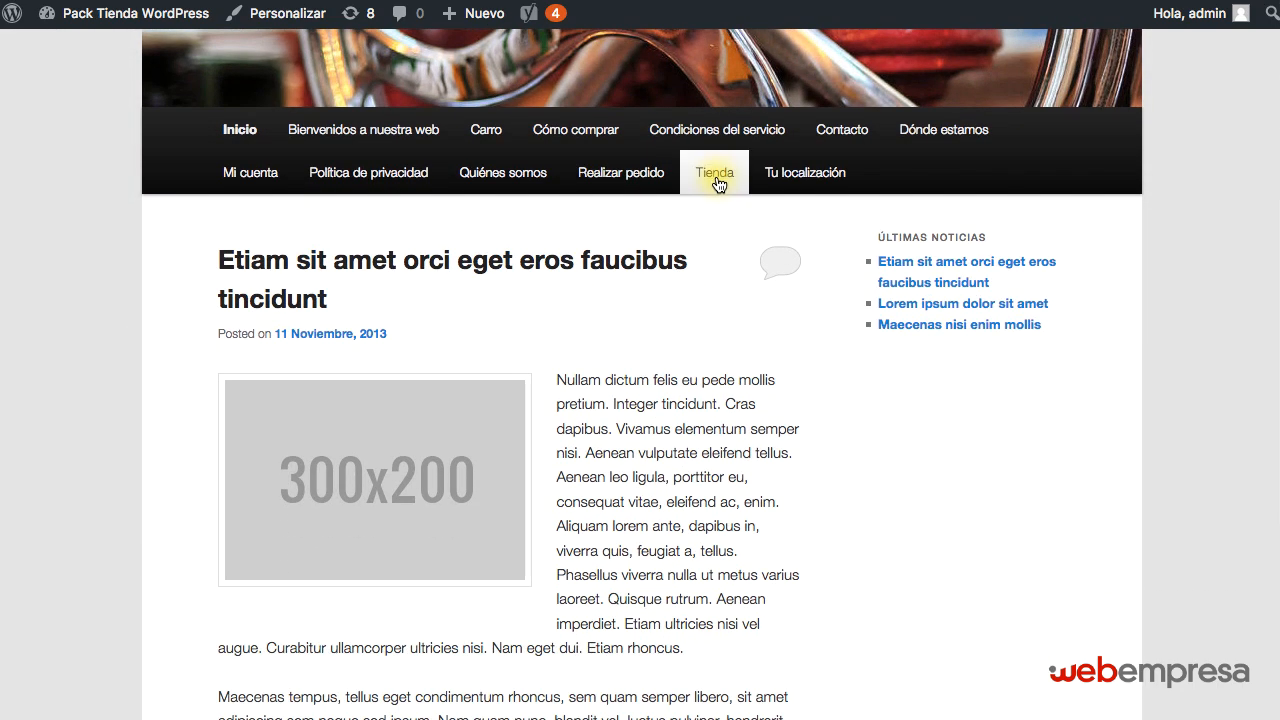
click(716, 178)
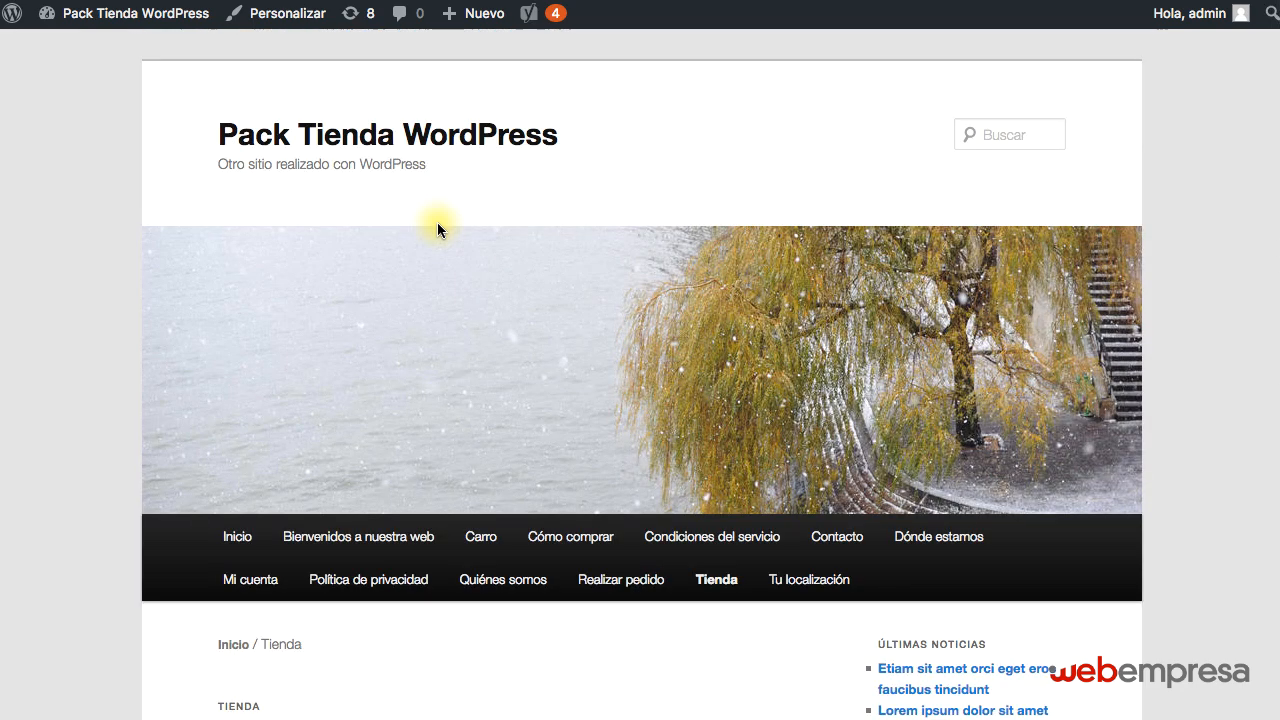
scroll(437, 225, down, 4)
scroll(437, 243, down, 3)
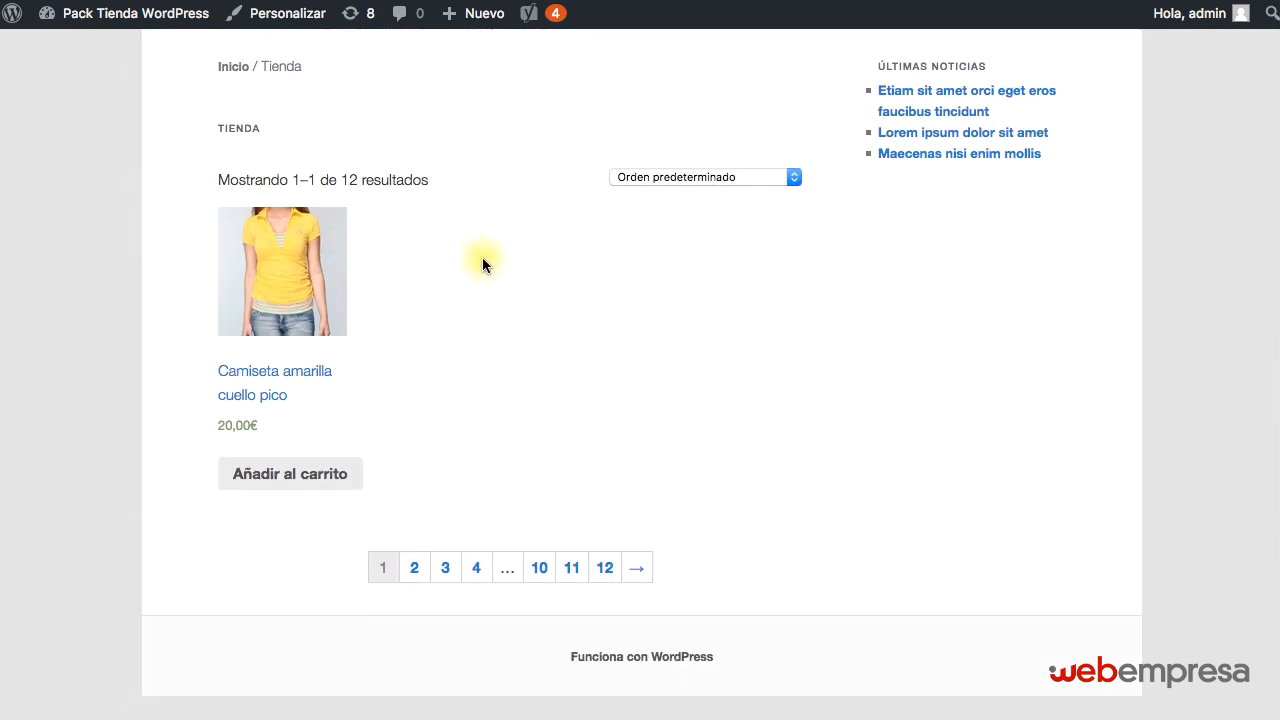
scroll(482, 262, up, 6)
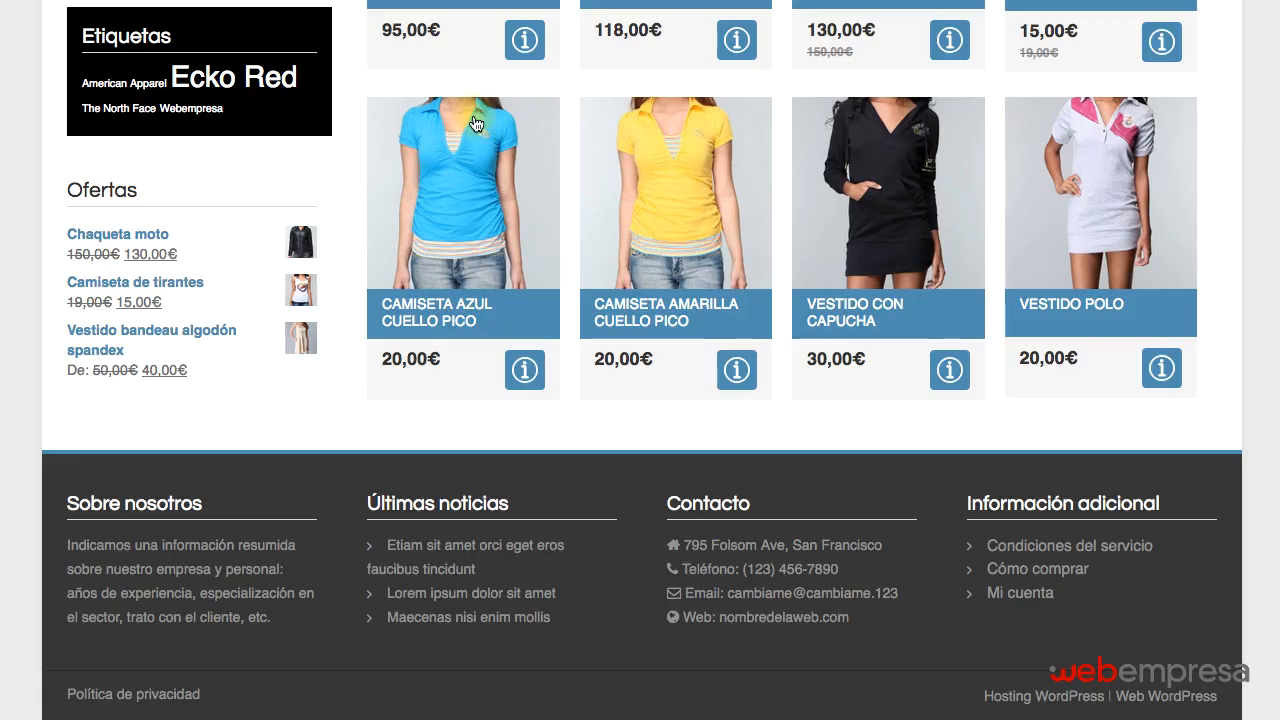
Review the original site's home page again, from the product listing up to the header, for comparison with the clone.
scroll(532, 160, up, 10)
scroll(530, 160, up, 1)
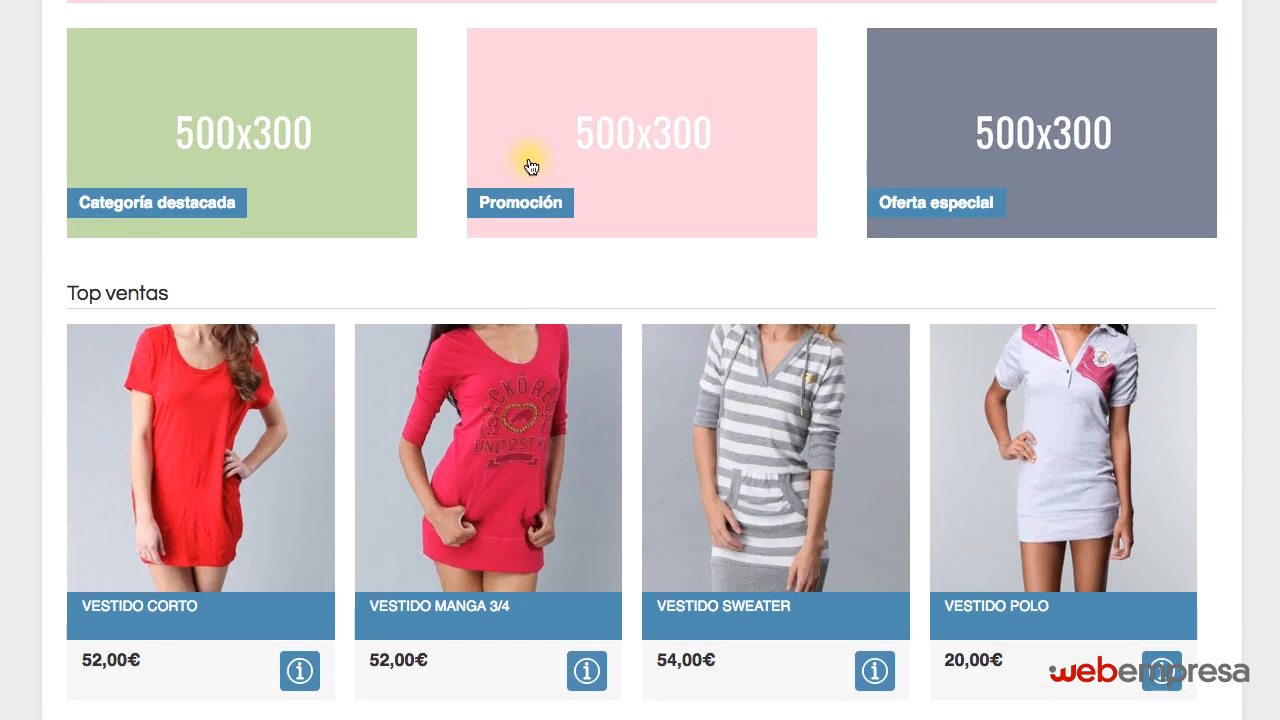
scroll(552, 189, up, 6)
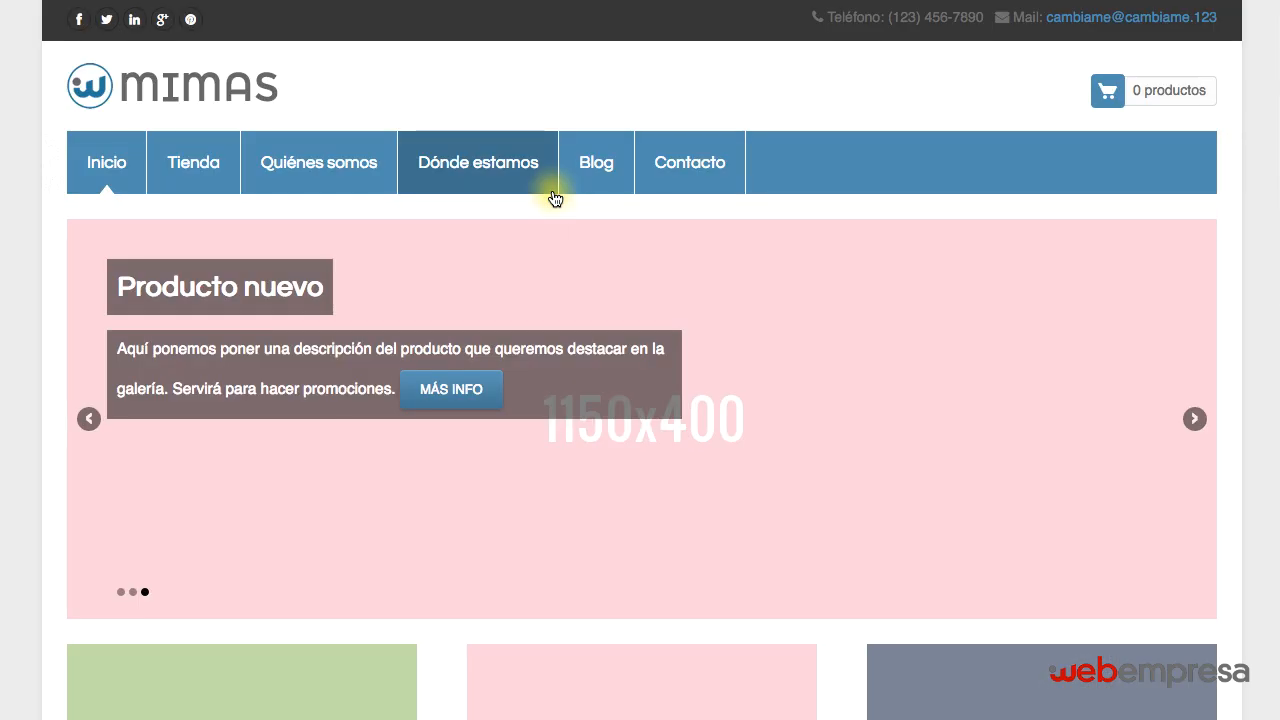
click(1276, 120)
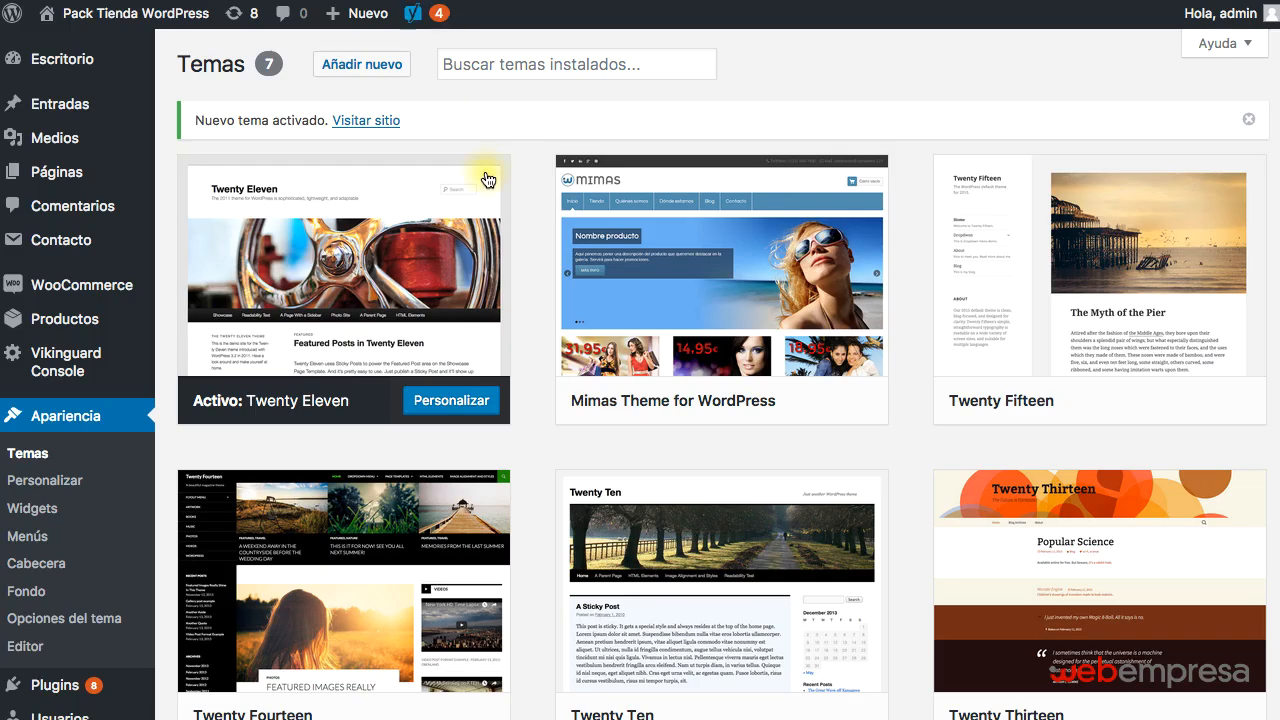
scroll(343, 489, down, 5)
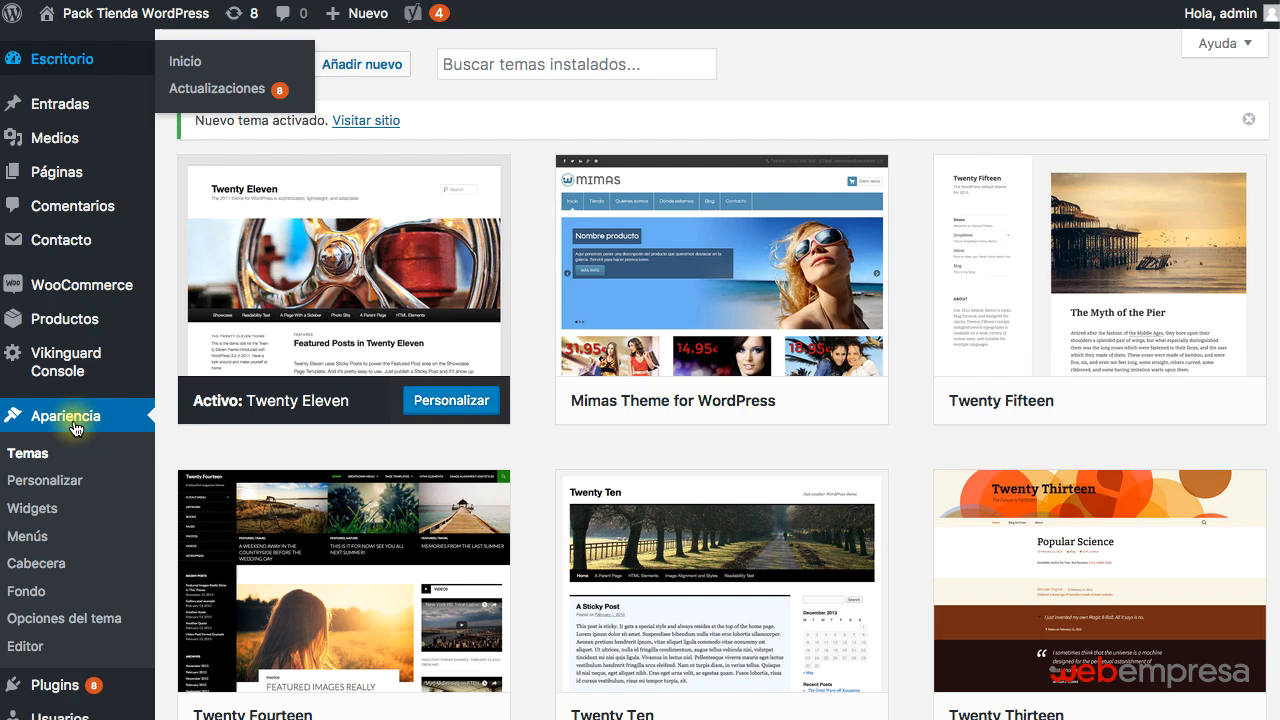
Look over the clone's installed themes and its public Tienda page with the Twenty Eleven theme.
scroll(40, 425, down, 5)
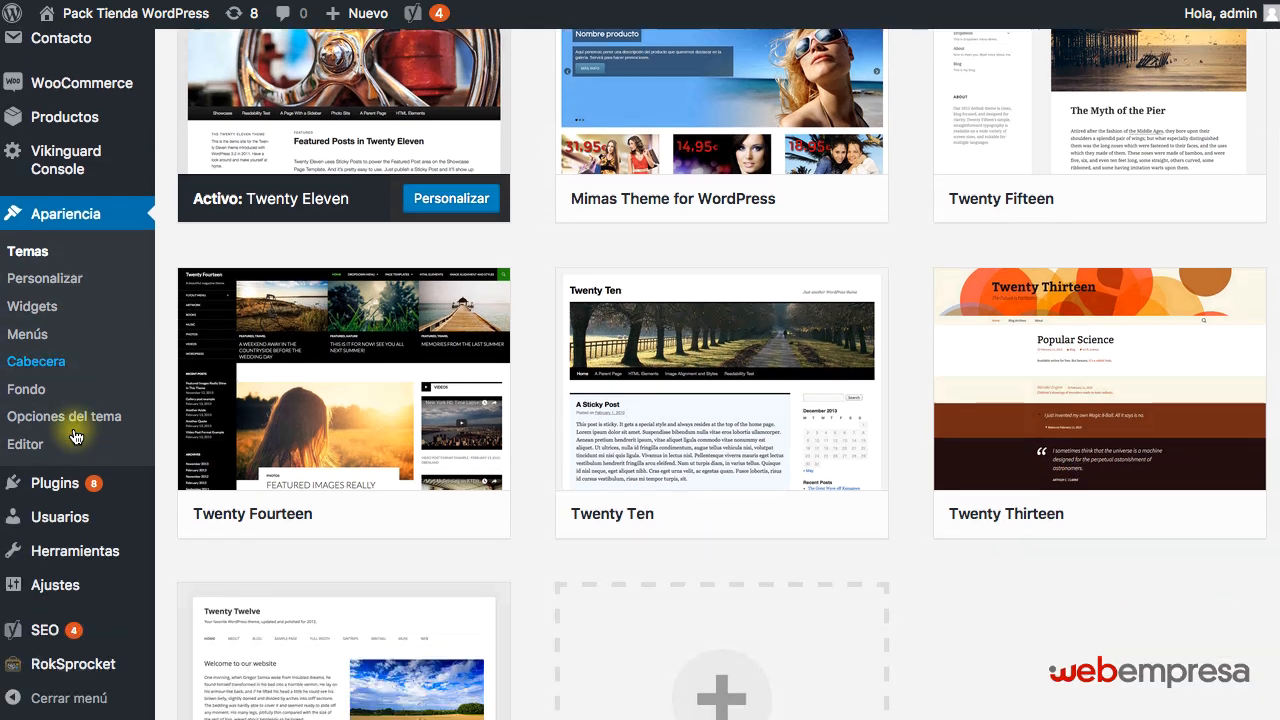
scroll(79, 434, up, 5)
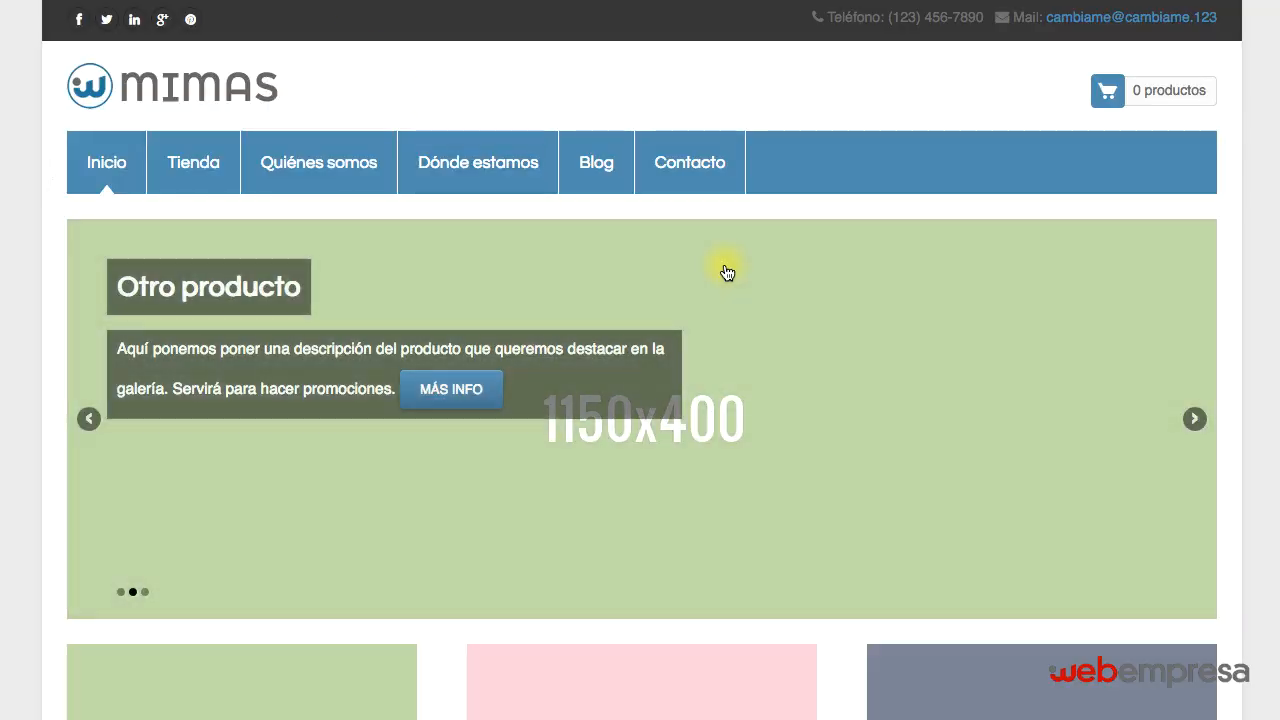
scroll(645, 382, down, 5)
scroll(645, 382, down, 8)
scroll(645, 380, up, 12)
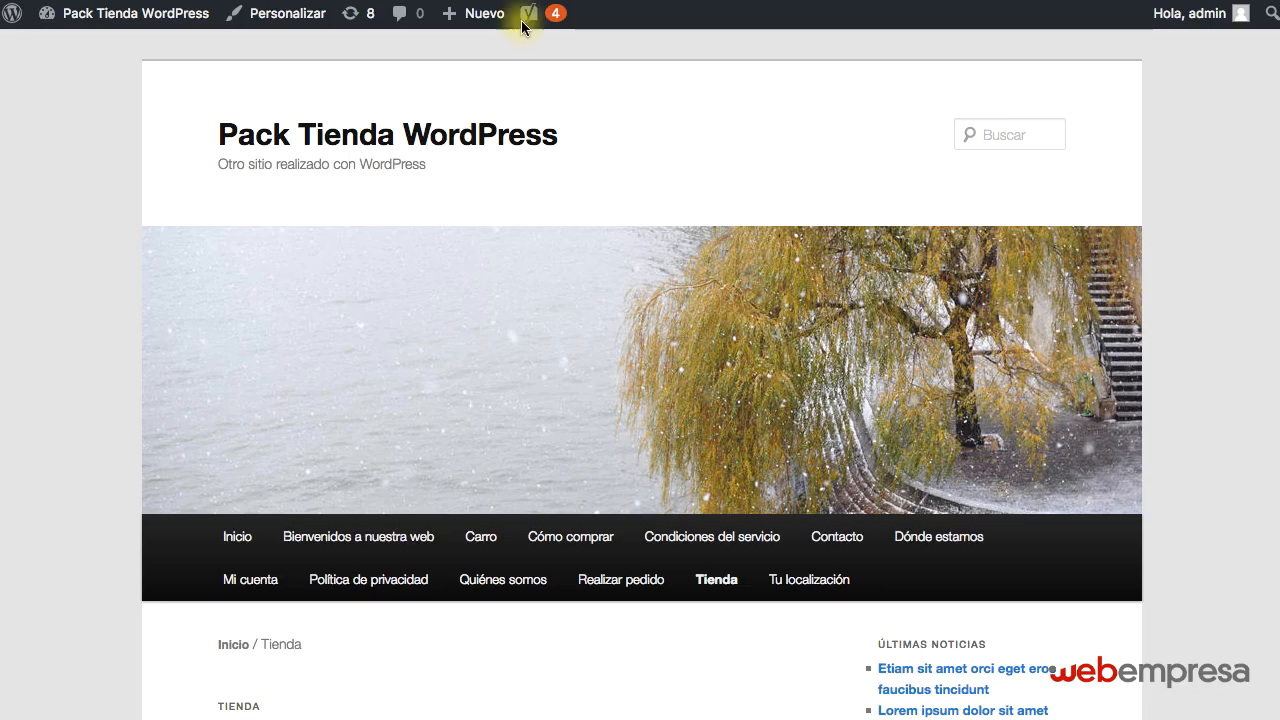
scroll(435, 202, down, 6)
scroll(435, 202, up, 6)
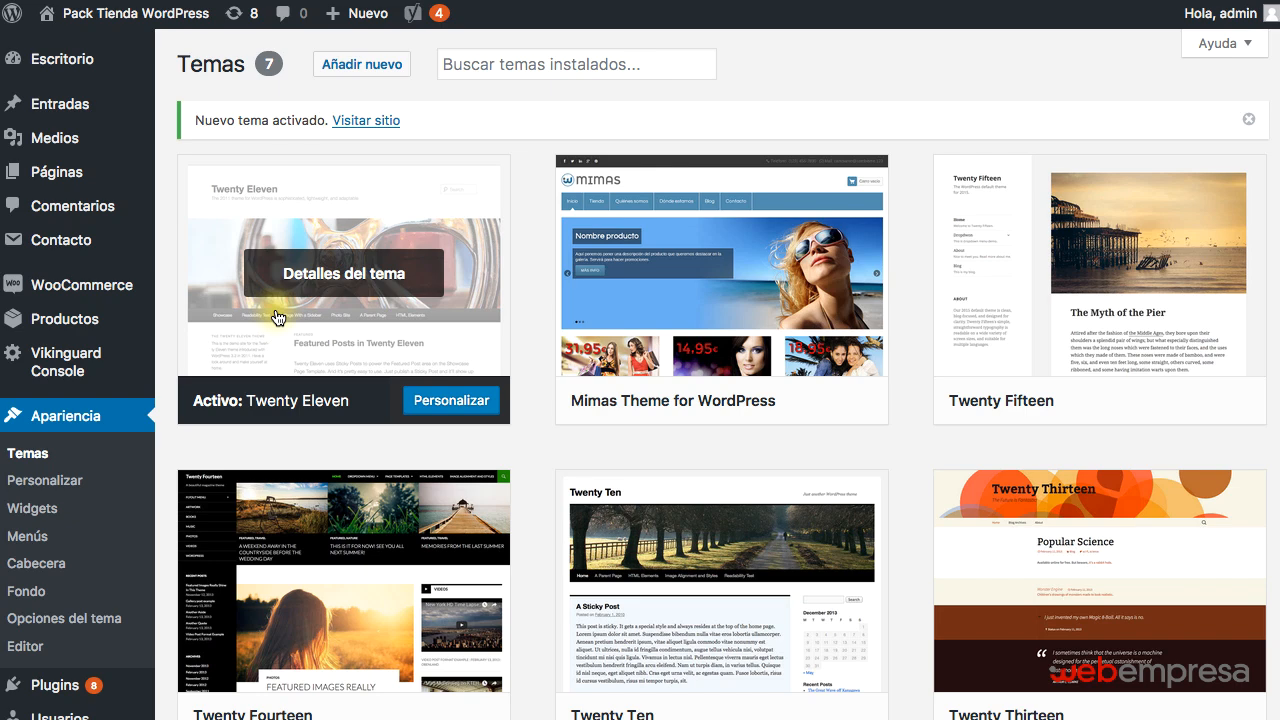
In the clone's Reading settings, discourage search engines from indexing the site and save the changes.
scroll(90, 480, down, 3)
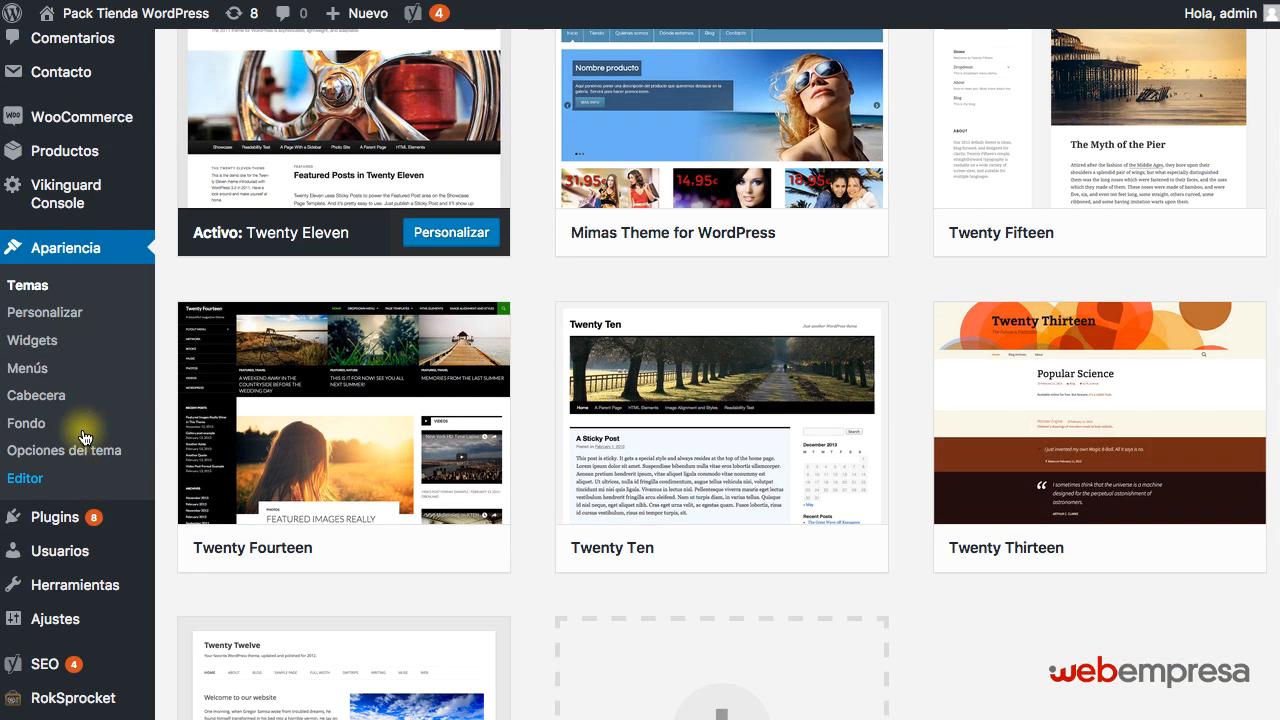
scroll(60, 450, down, 5)
mouse_move(90, 584)
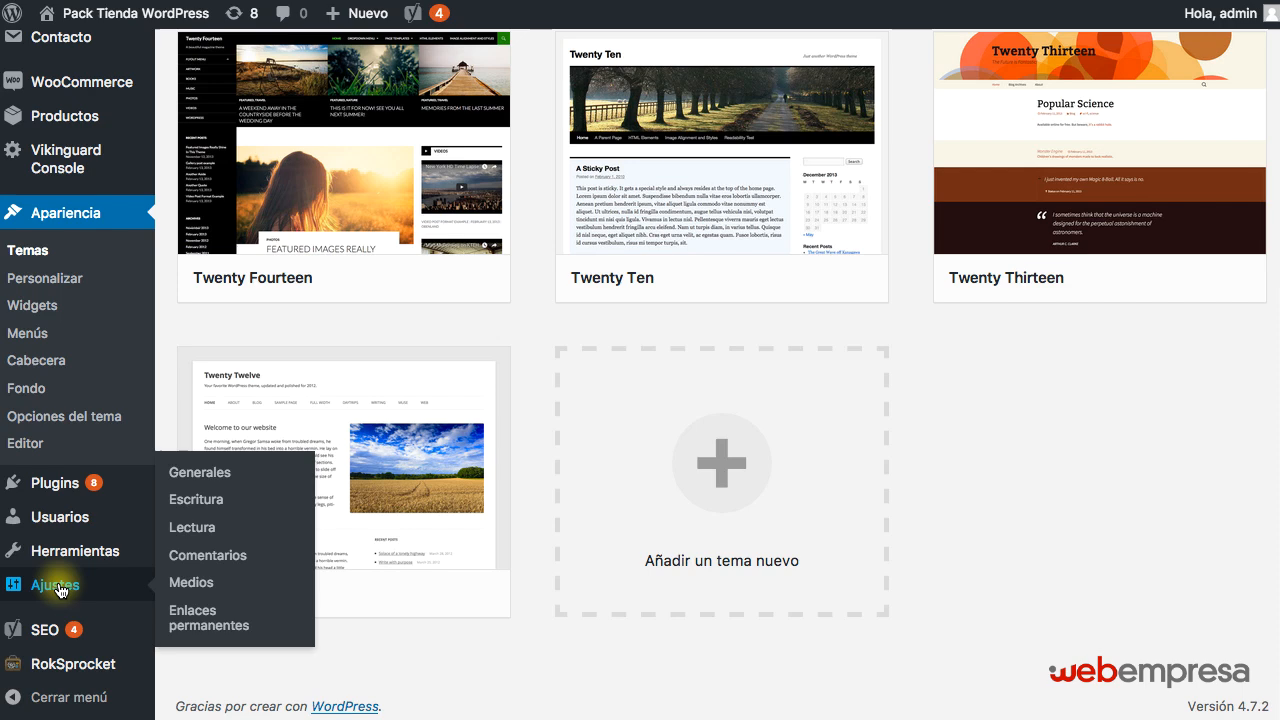
click(198, 527)
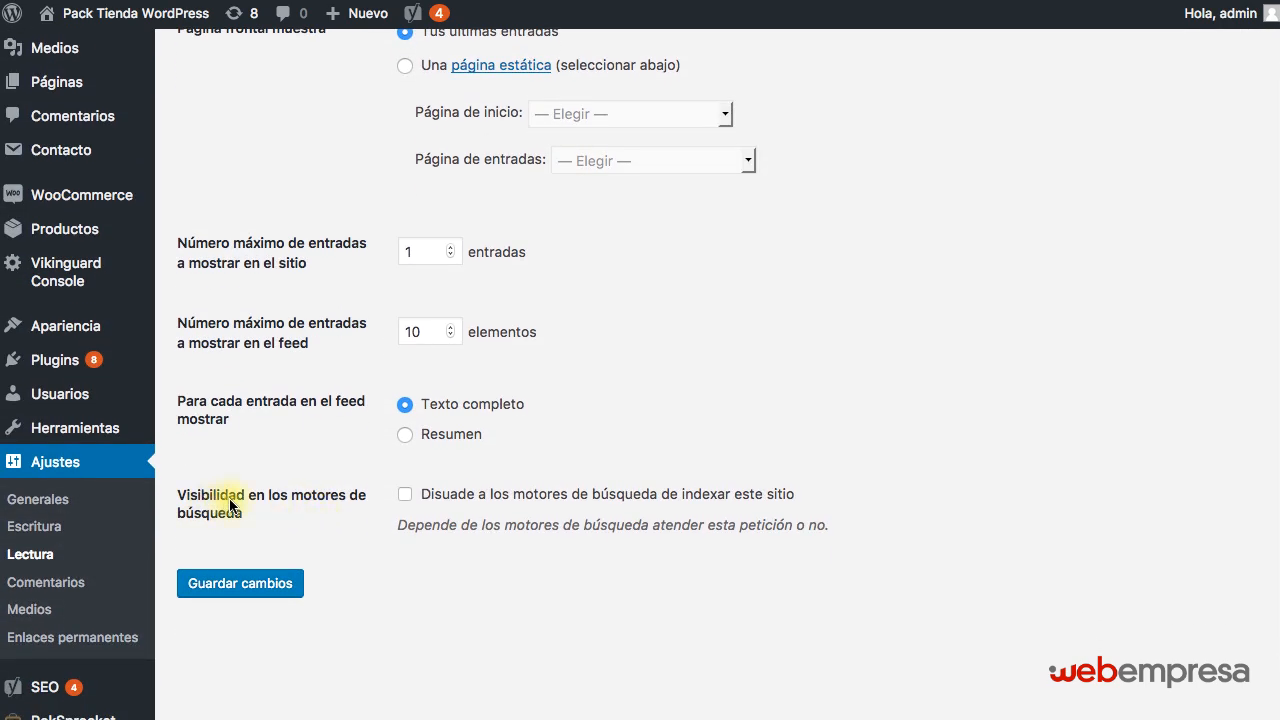
click(404, 494)
scroll(408, 505, down, 1)
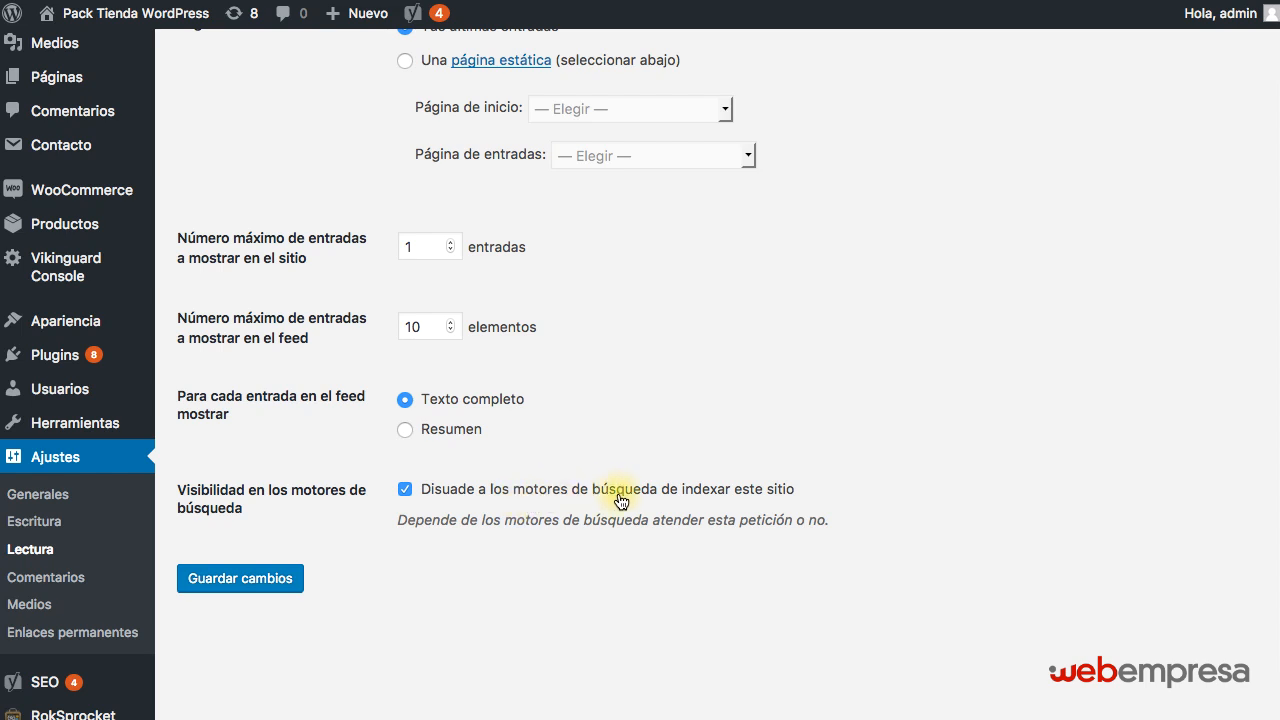
click(267, 582)
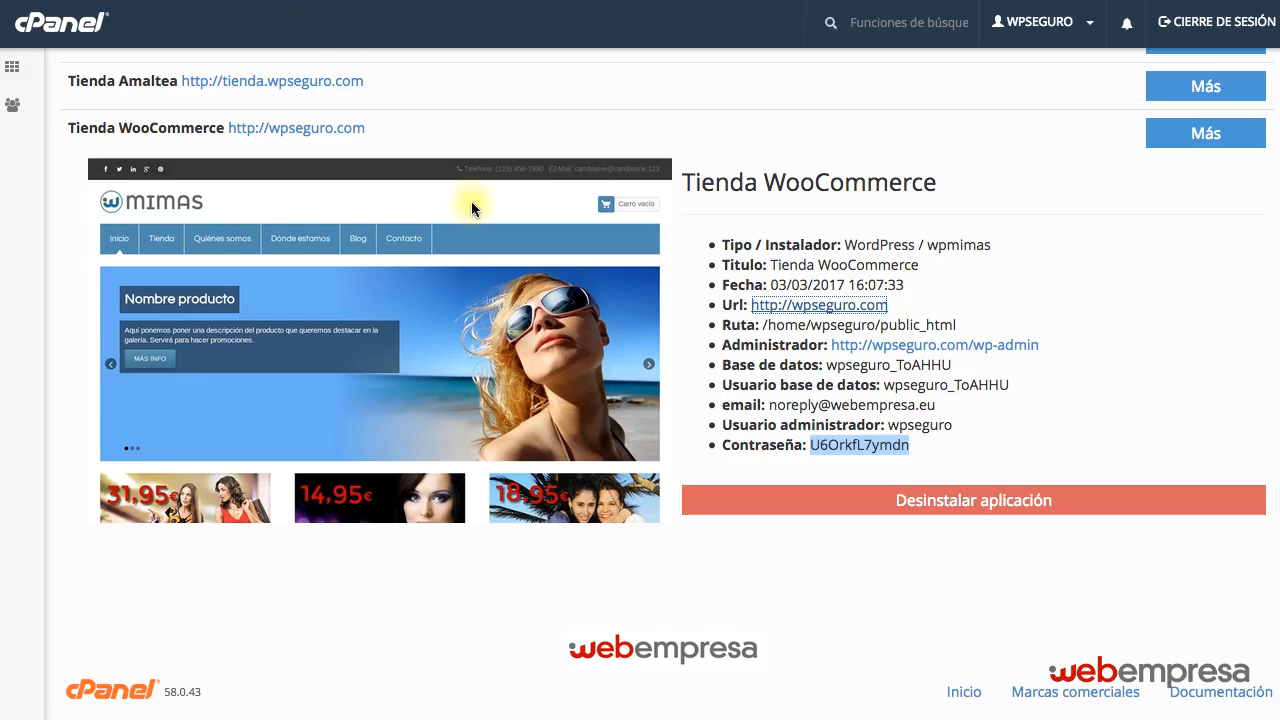
Return to the cPanel home page and check the hosting account's disk usage against its quota.
click(76, 25)
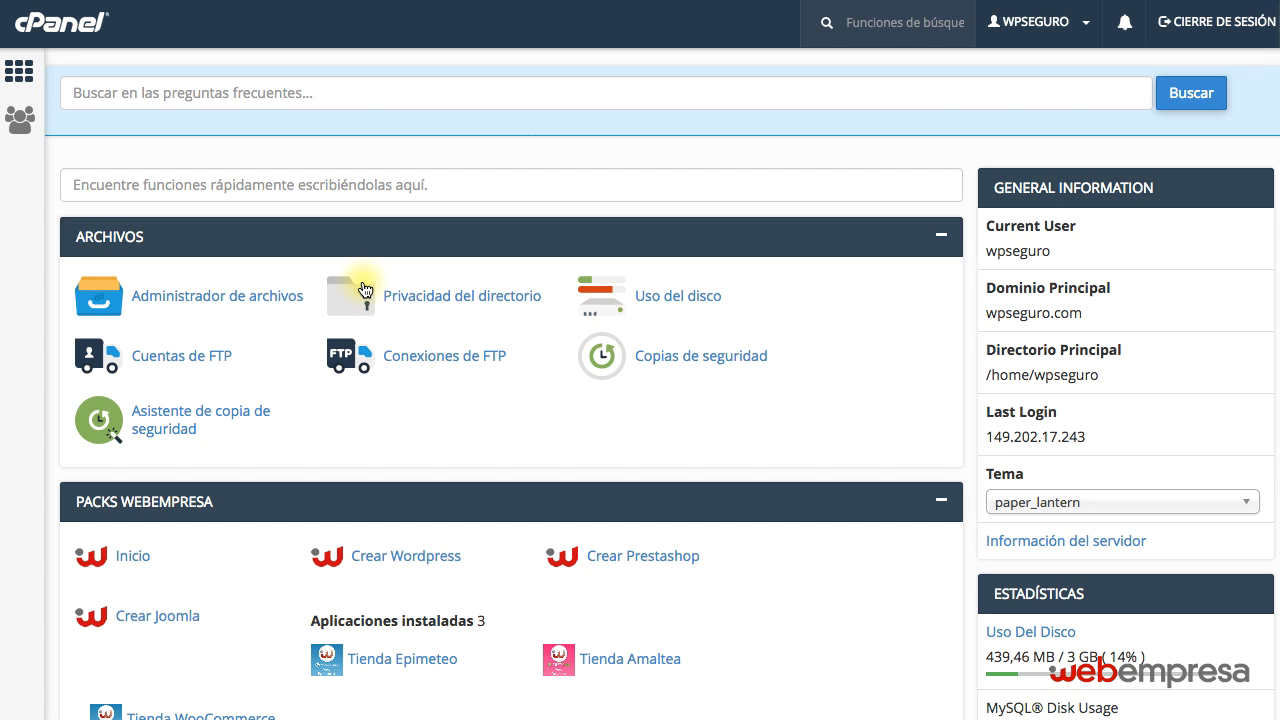
scroll(594, 360, down, 2)
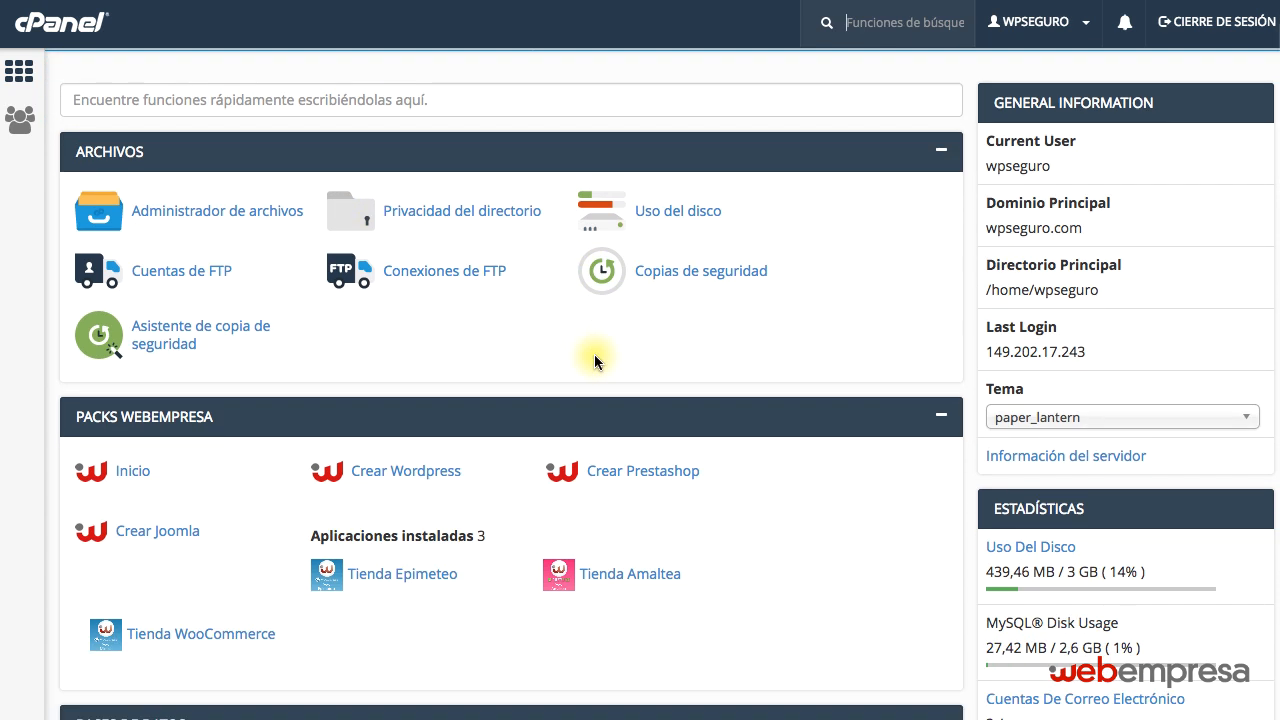
scroll(594, 361, down, 1)
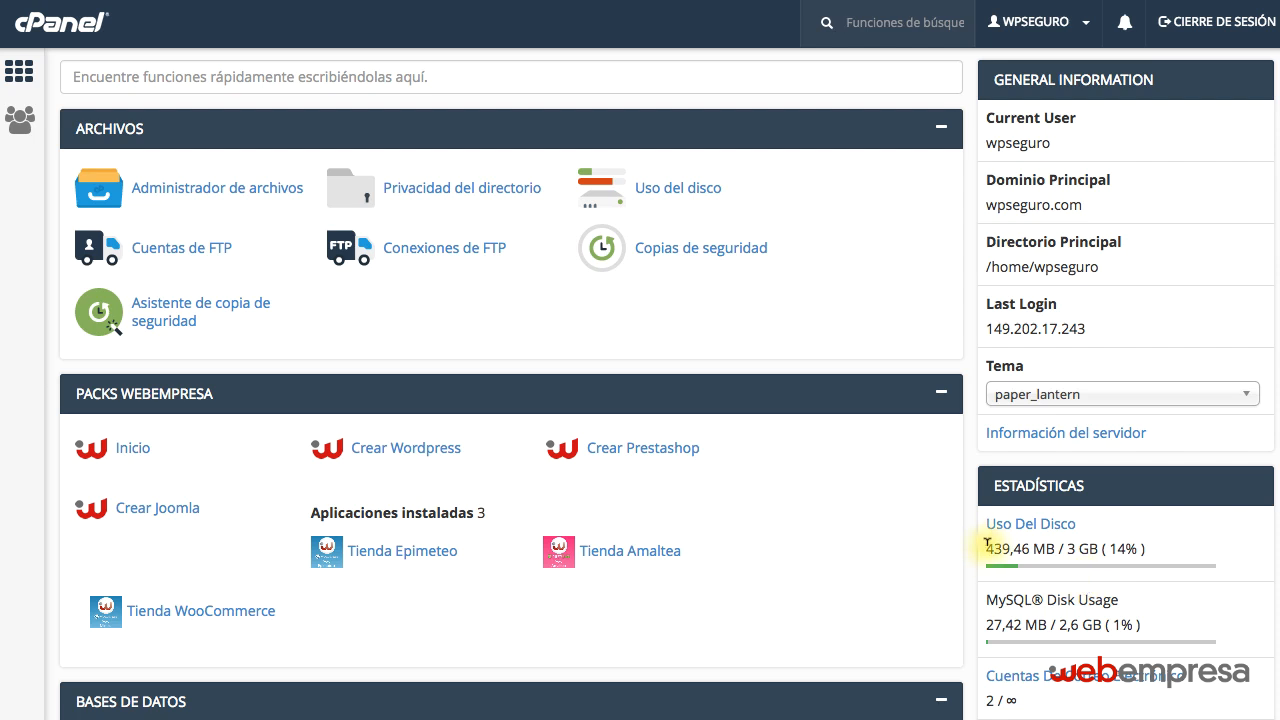
drag(987, 545, 1099, 546)
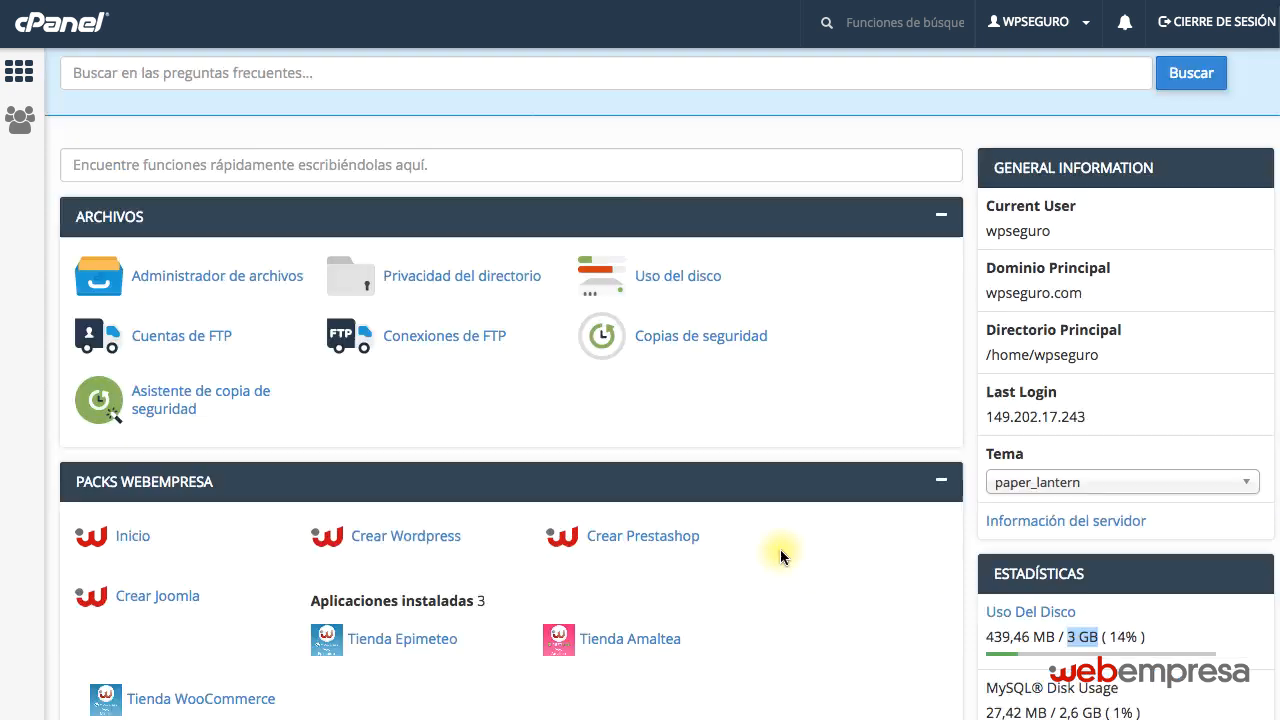
Open the Packs Webempresa home page, review its installers and installed applications, and look over the original site's home page.
scroll(778, 559, down, 3)
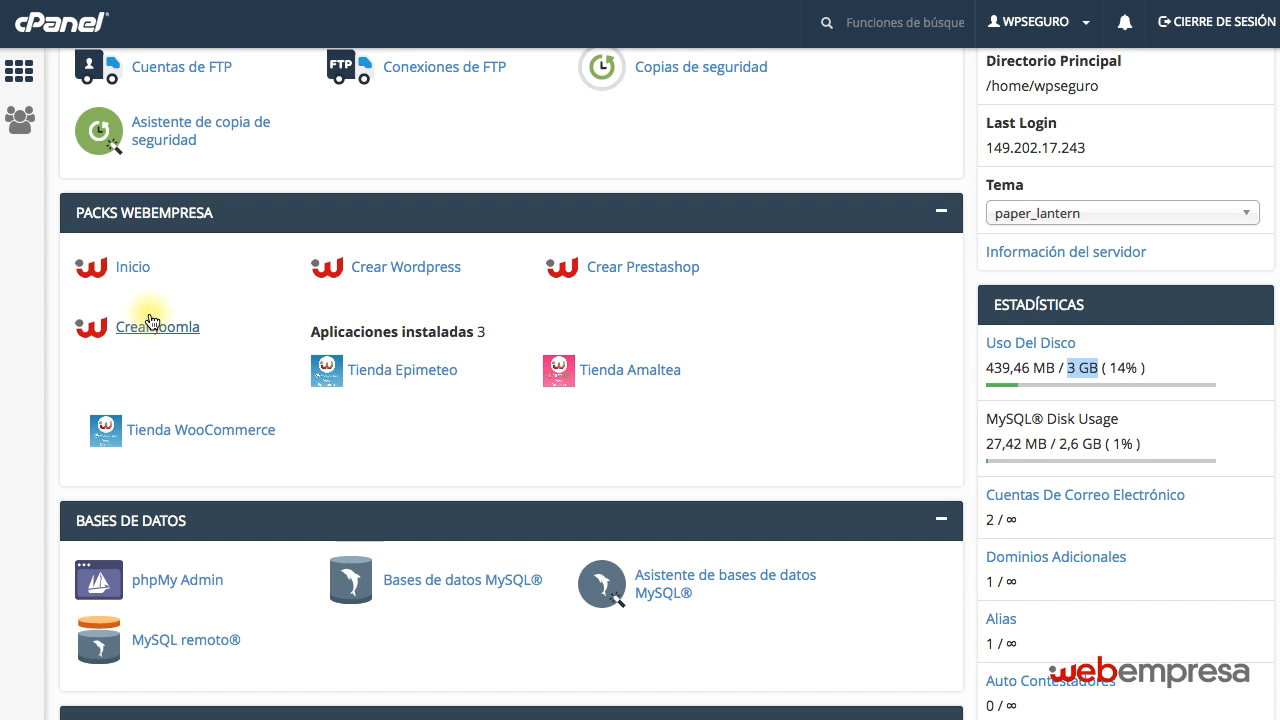
scroll(366, 293, up, 1)
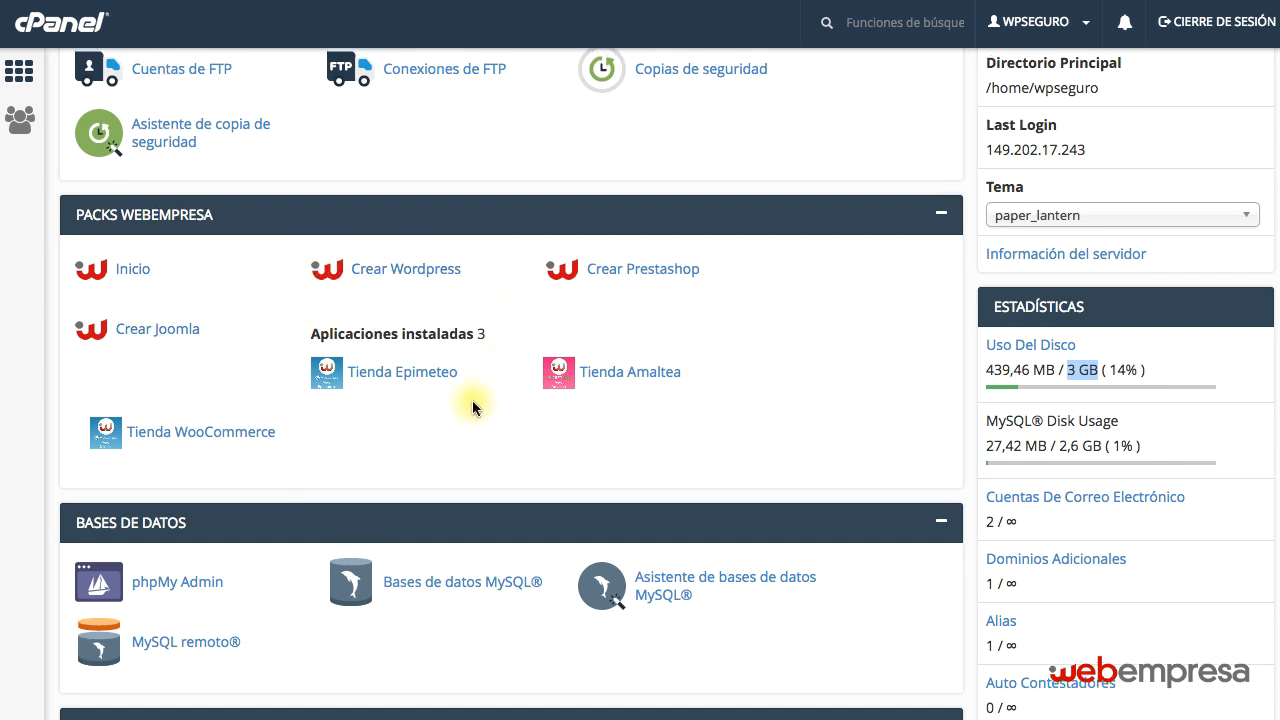
click(130, 268)
scroll(154, 268, down, 1)
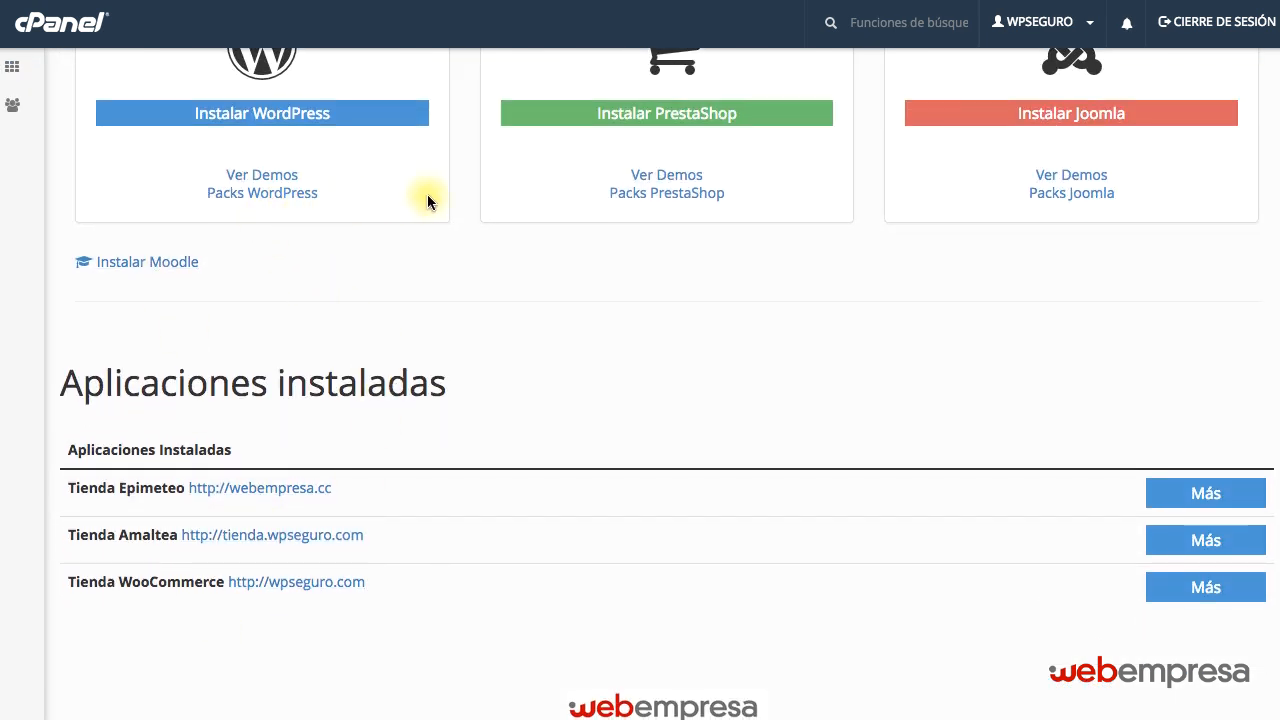
scroll(583, 260, up, 5)
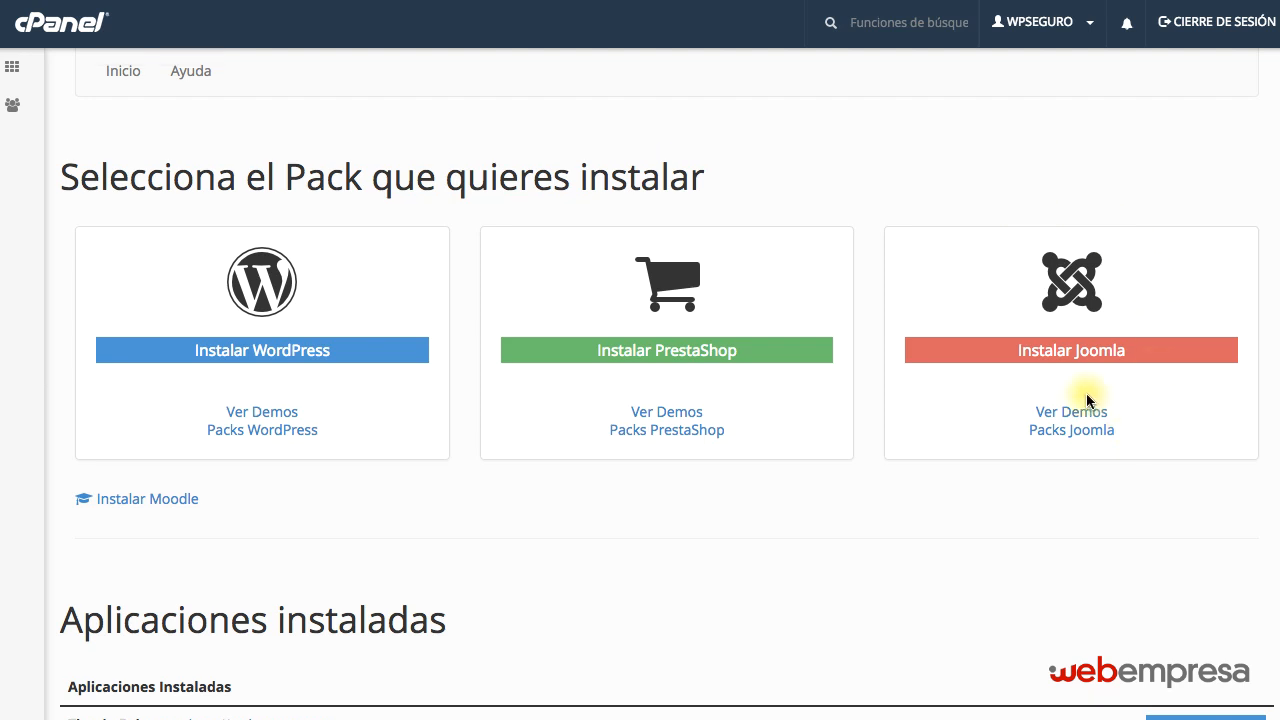
scroll(640, 368, down, 2)
scroll(638, 366, down, 3)
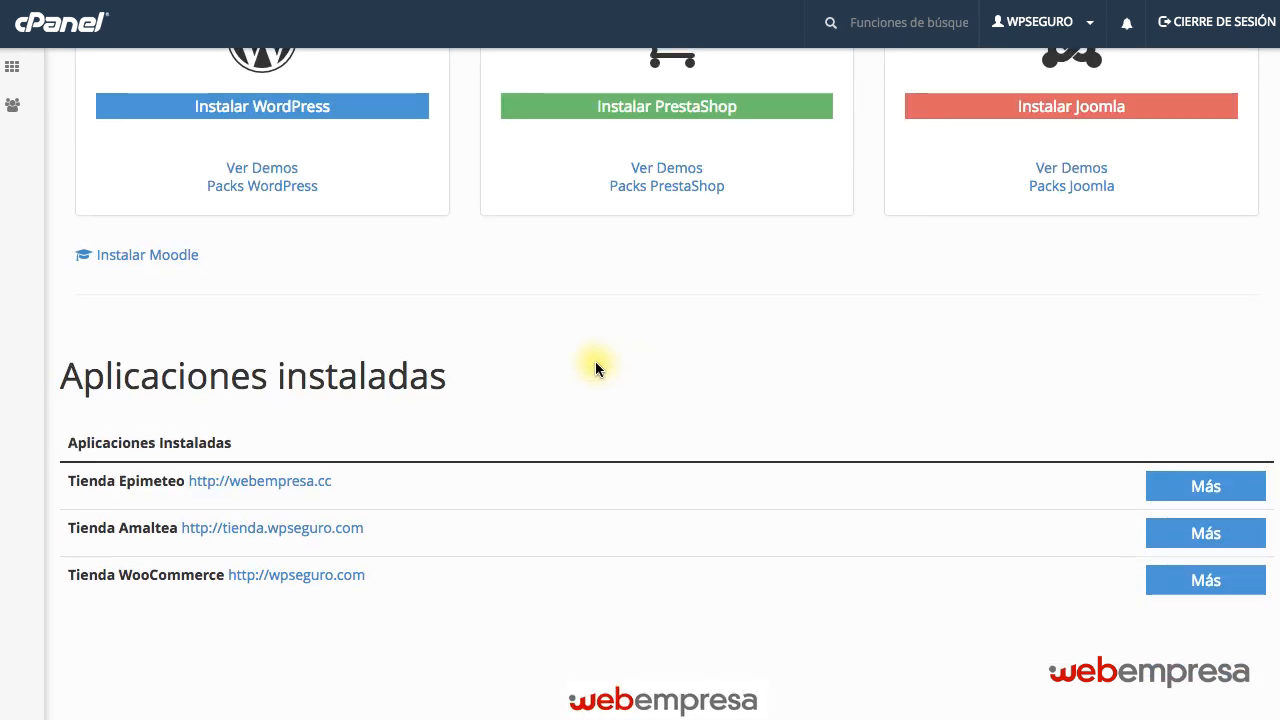
scroll(591, 366, up, 10)
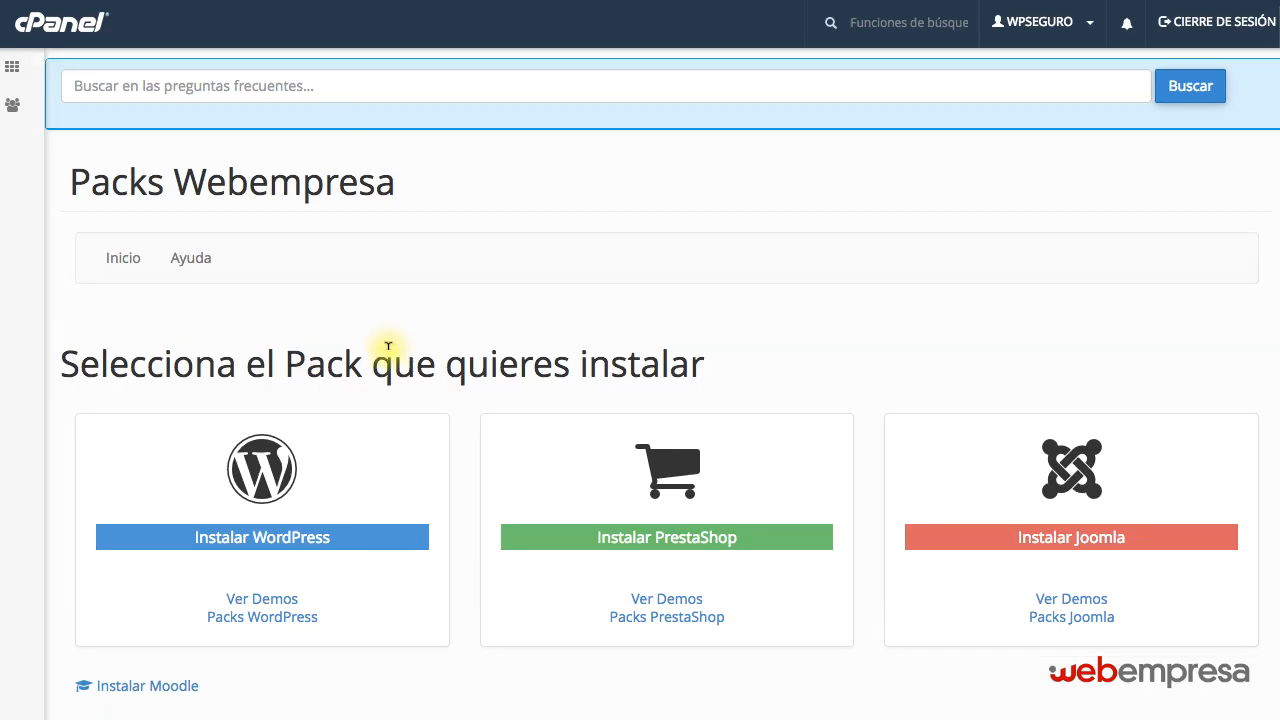
scroll(386, 343, down, 5)
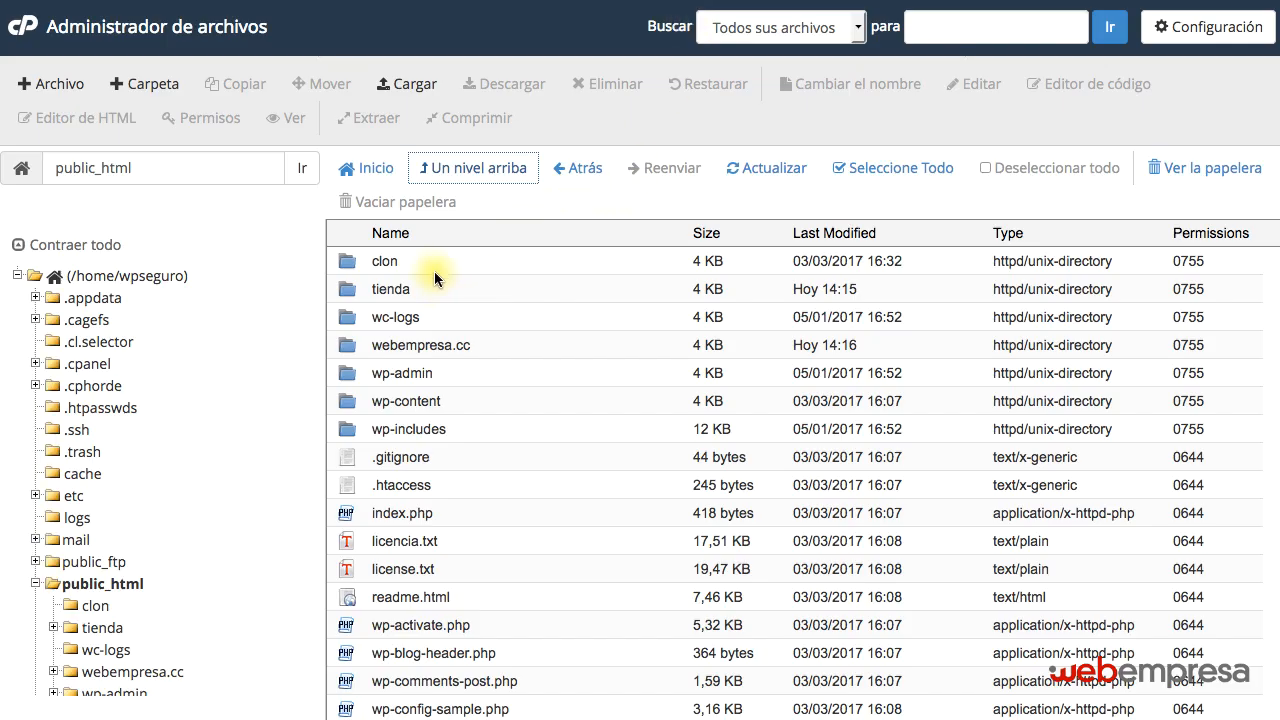
Select the clon folder in public_html, and locate the wpseguro_clon user and database on the MySQL databases page.
click(429, 260)
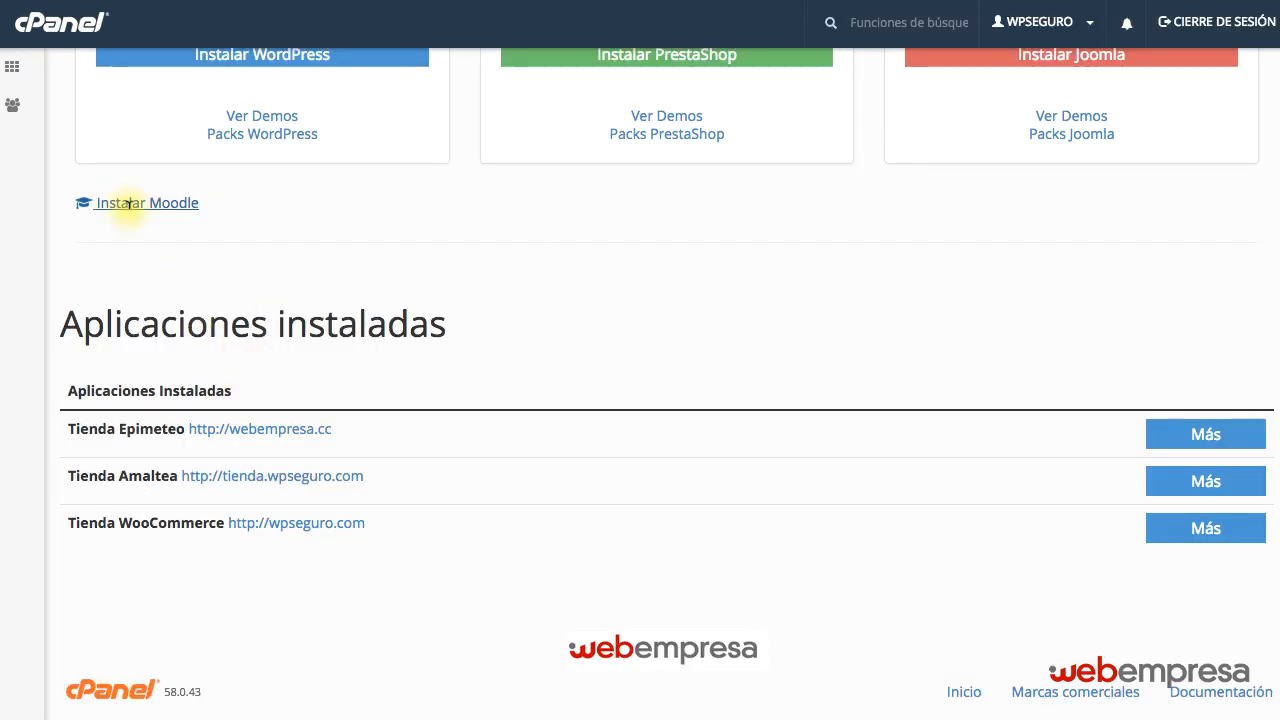
scroll(100, 190, up, 5)
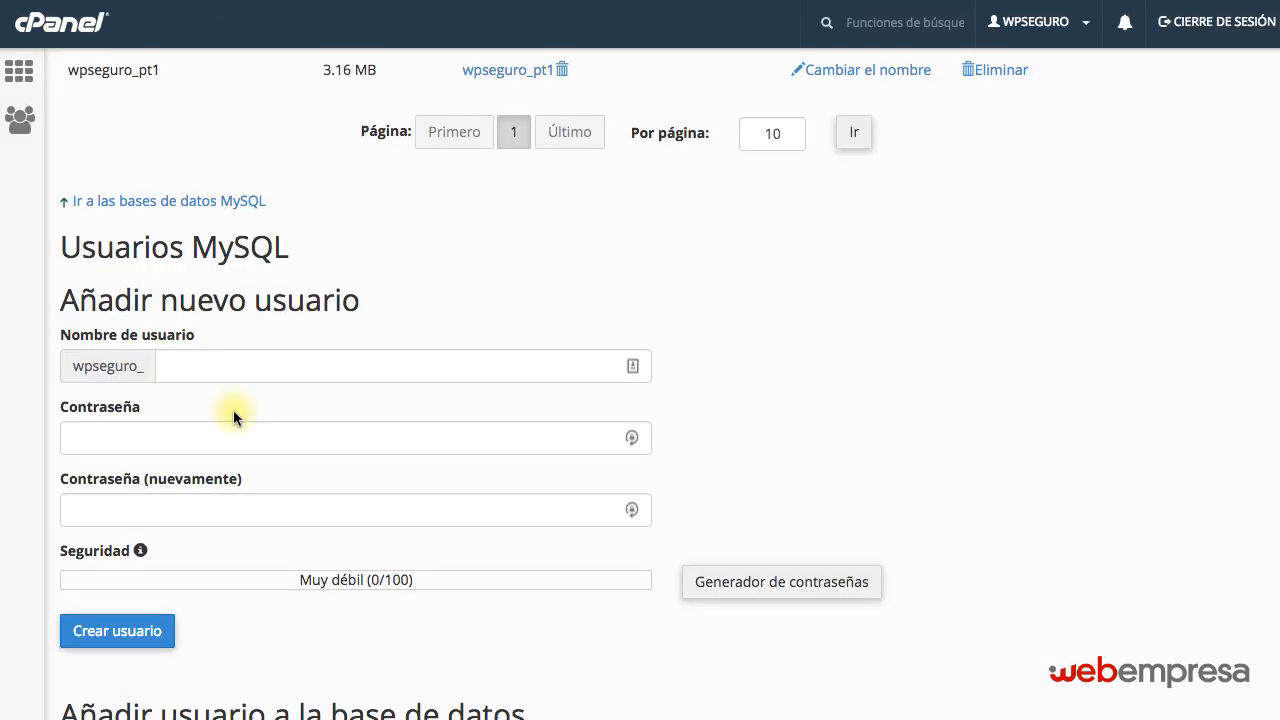
scroll(234, 409, down, 10)
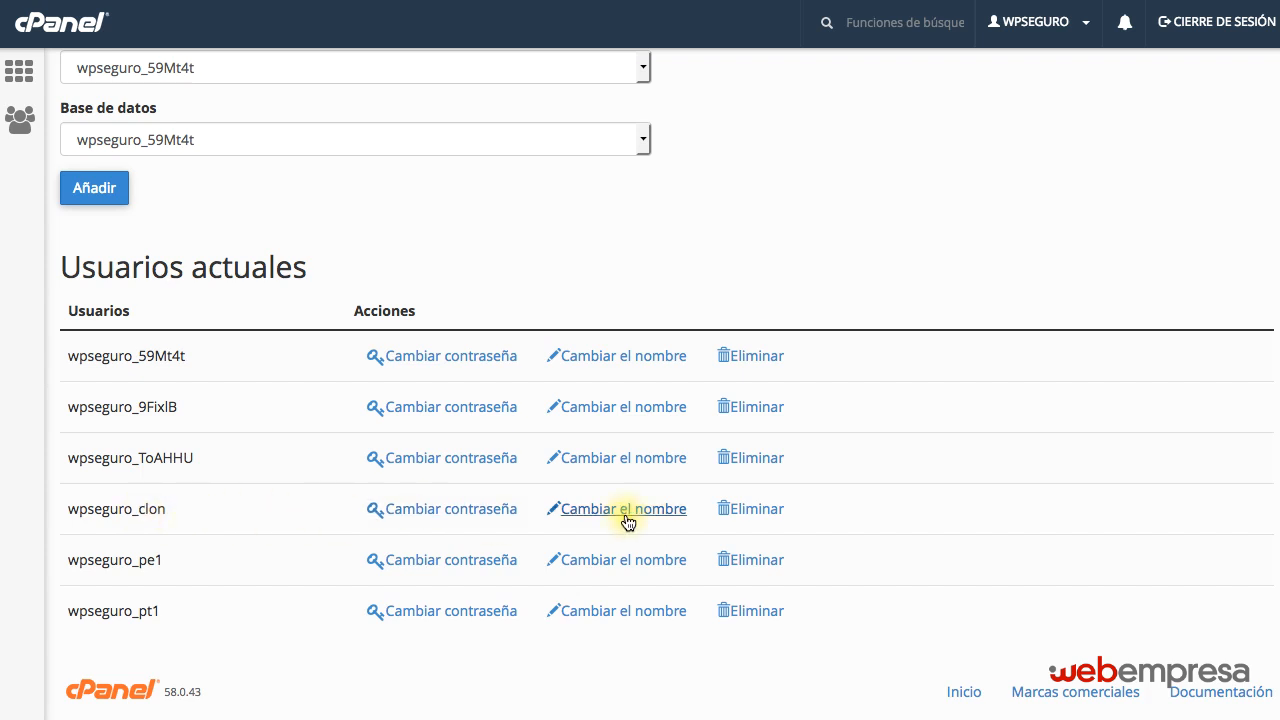
scroll(745, 513, up, 1)
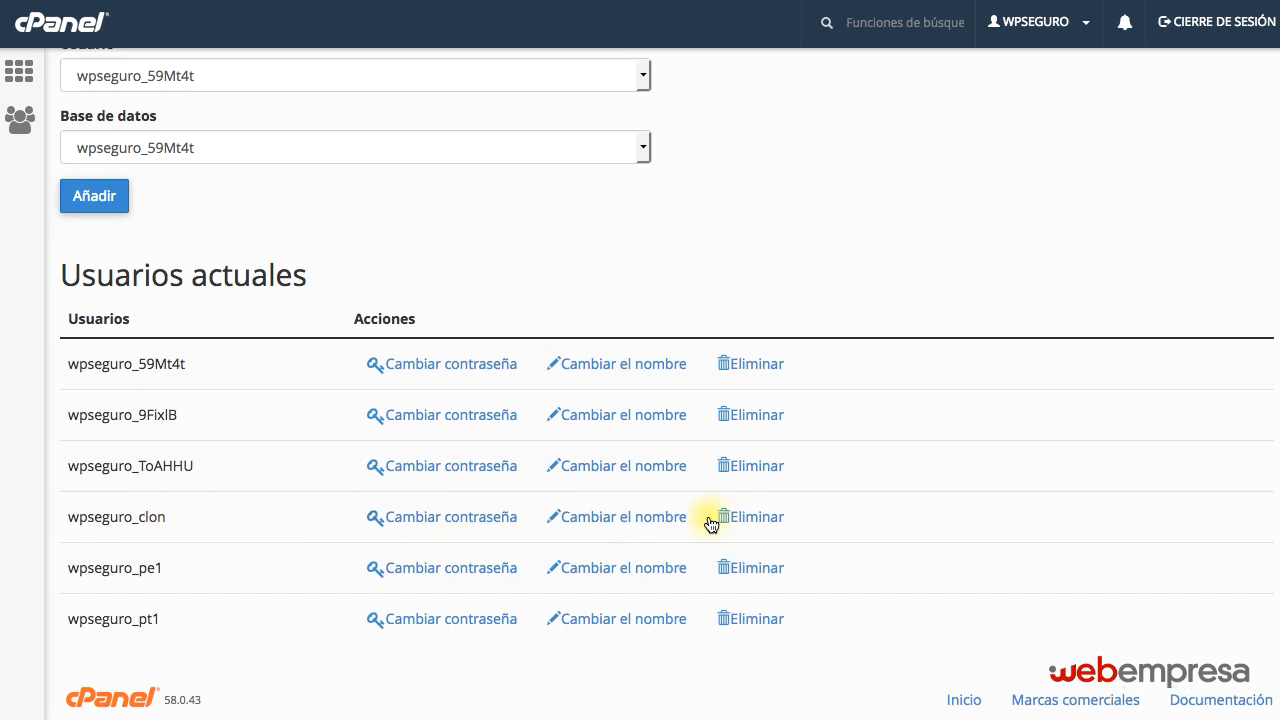
scroll(203, 517, up, 10)
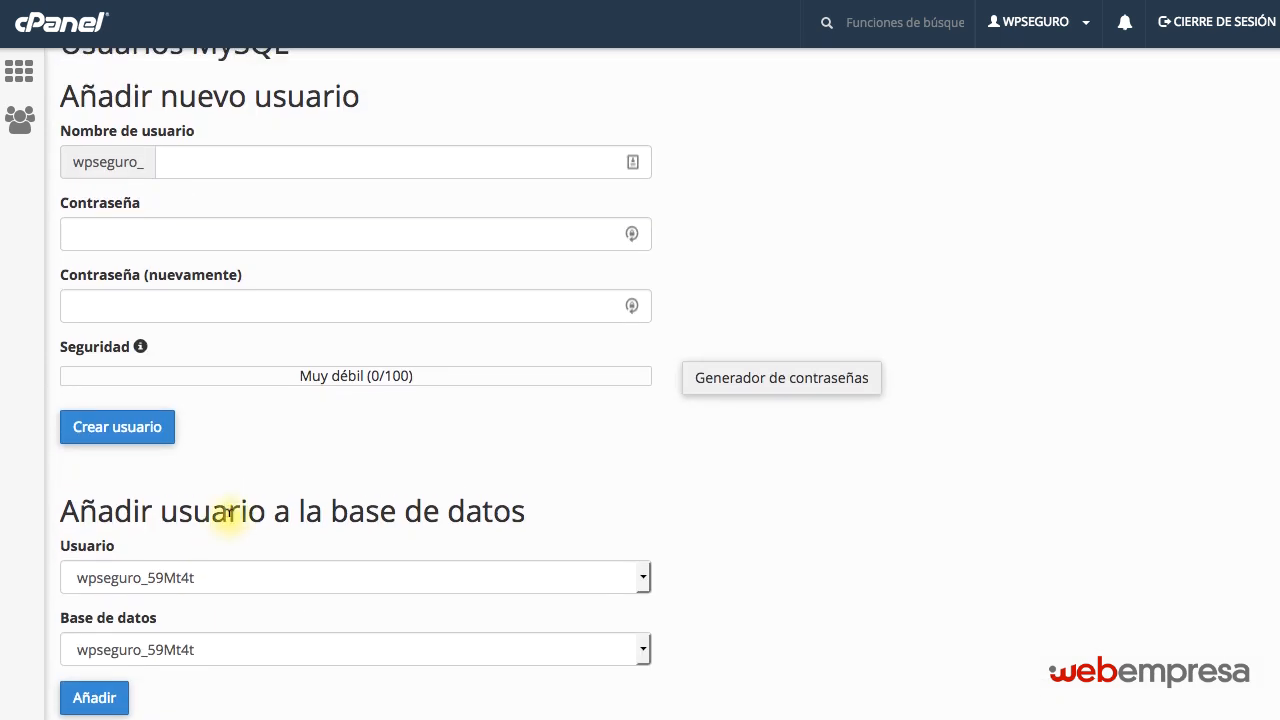
scroll(228, 520, up, 3)
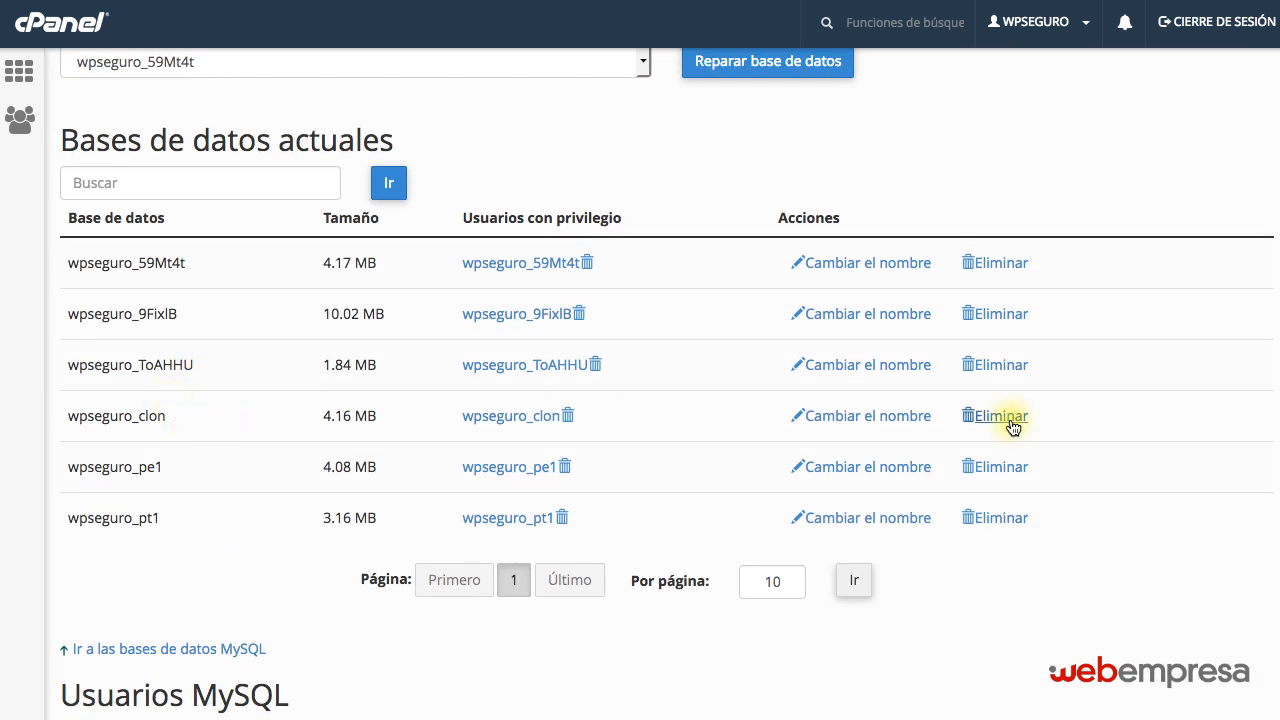